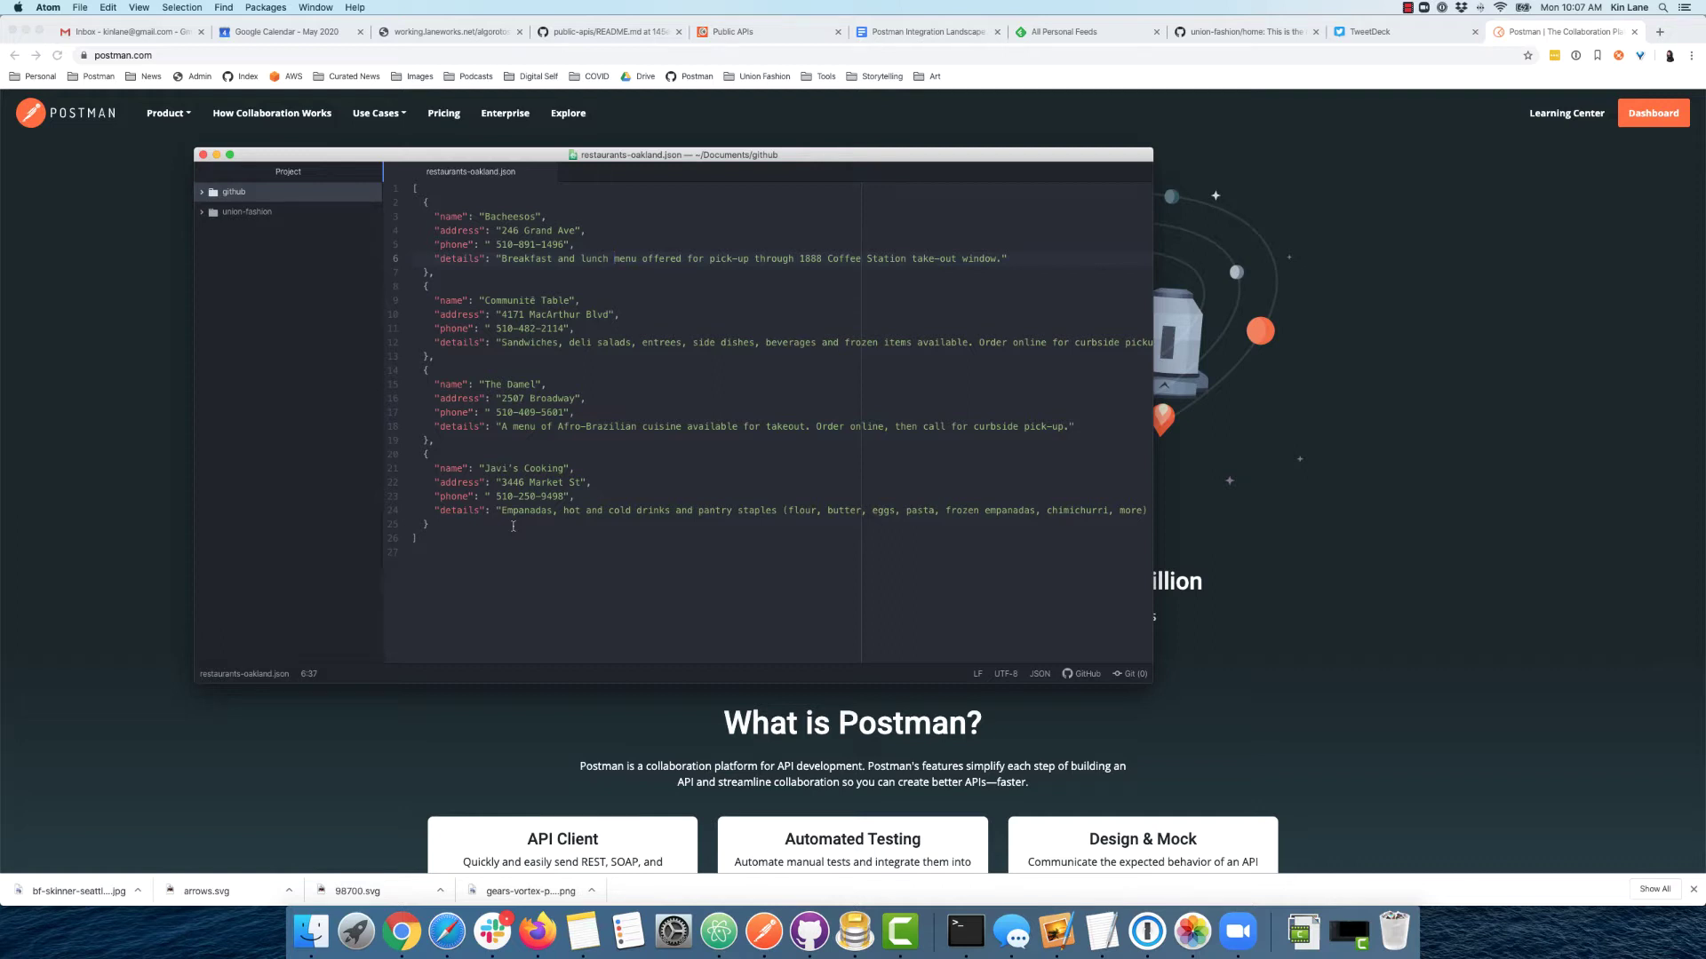
# Review the restaurant entries in restaurants-oakland.json and select the file's entire content
pyautogui.doubleClick(496, 216)
pyautogui.click(506, 300)
pyautogui.press('super+a')
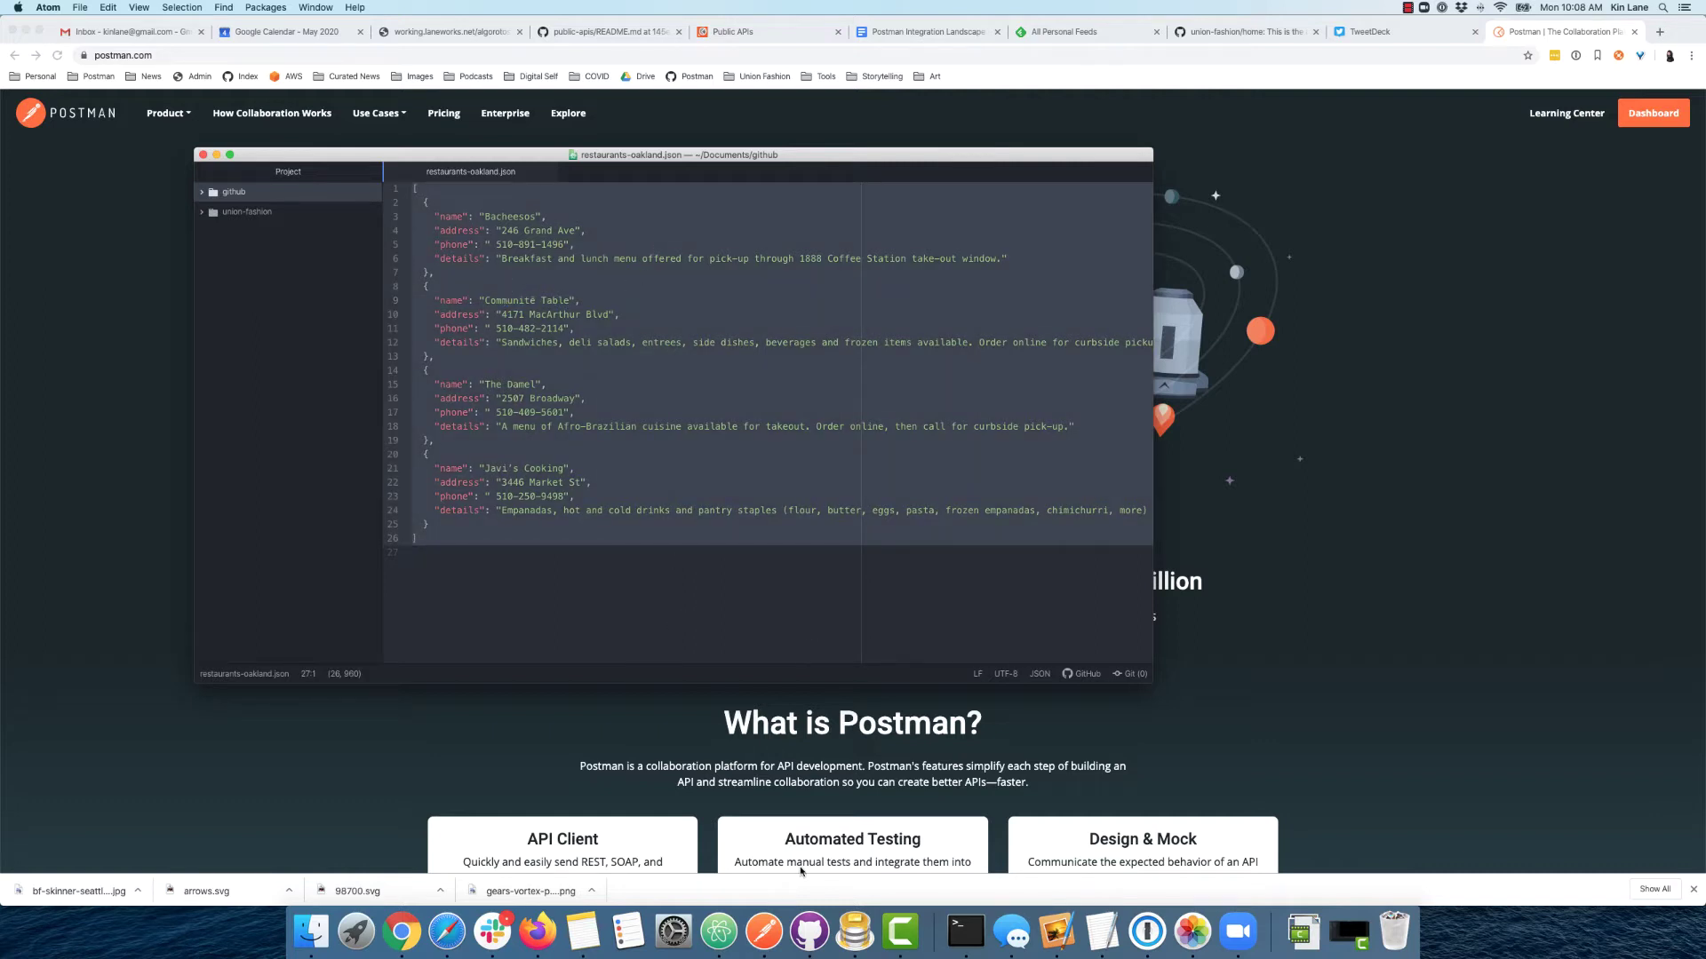
# Switch to Postman, maximize its window and open the personal workspace My Workspace with the interface enlarged
pyautogui.click(764, 931)
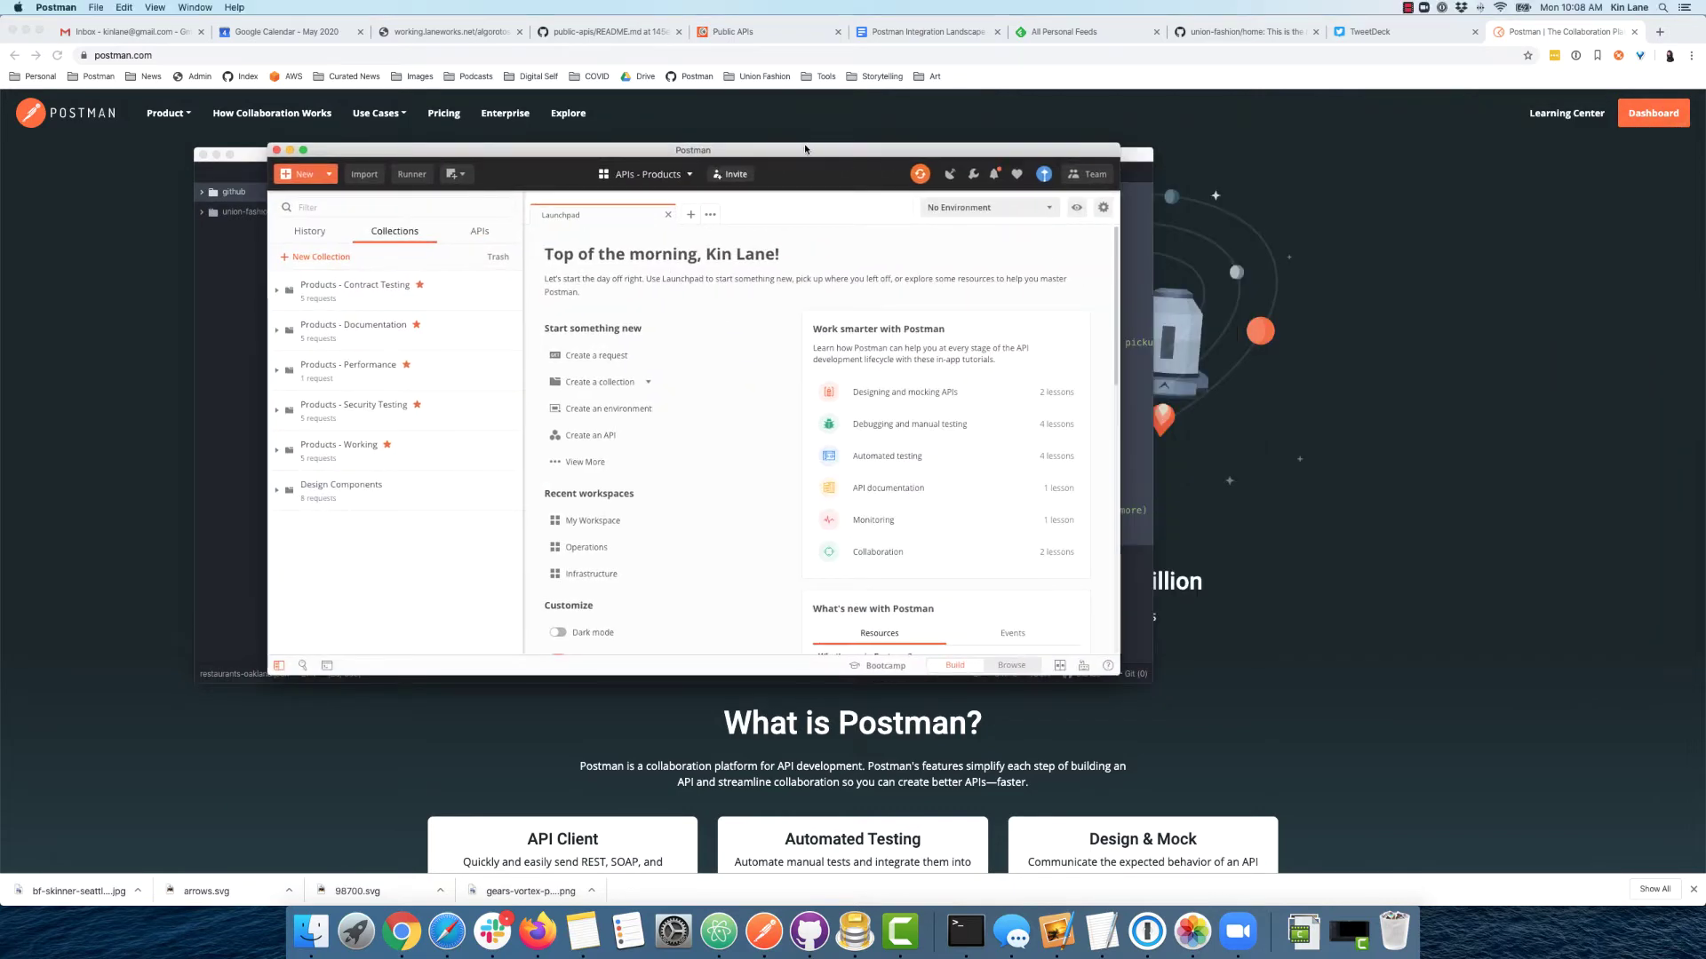
pyautogui.doubleClick(803, 151)
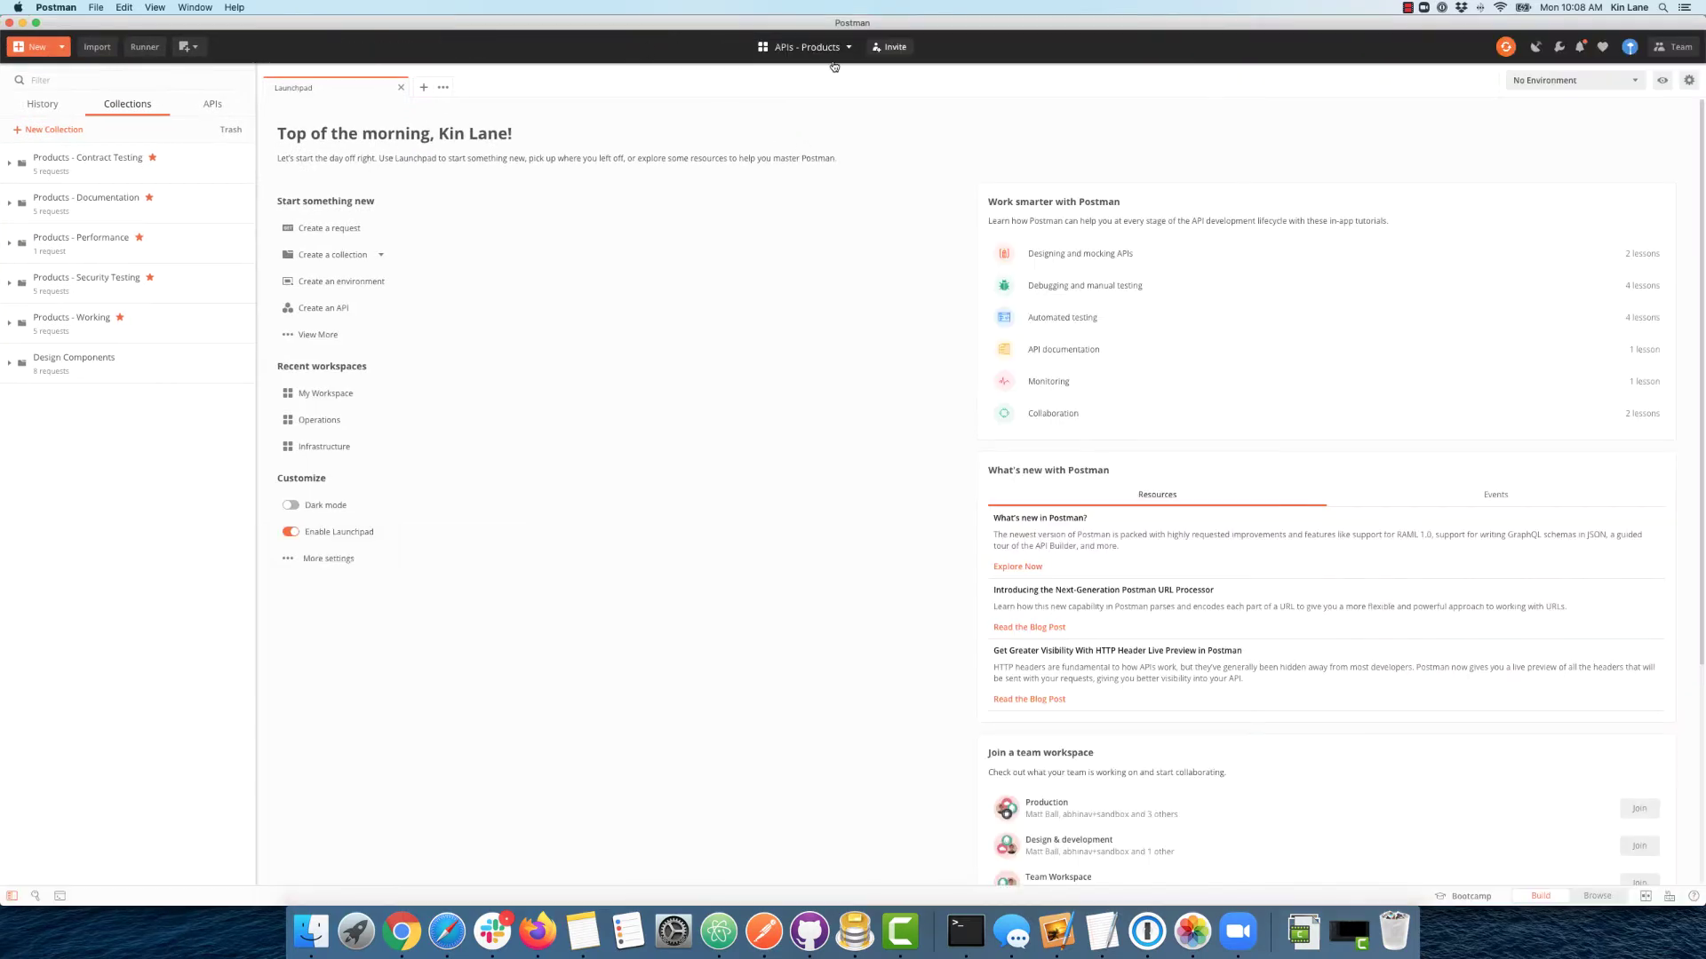
pyautogui.click(832, 47)
pyautogui.click(714, 74)
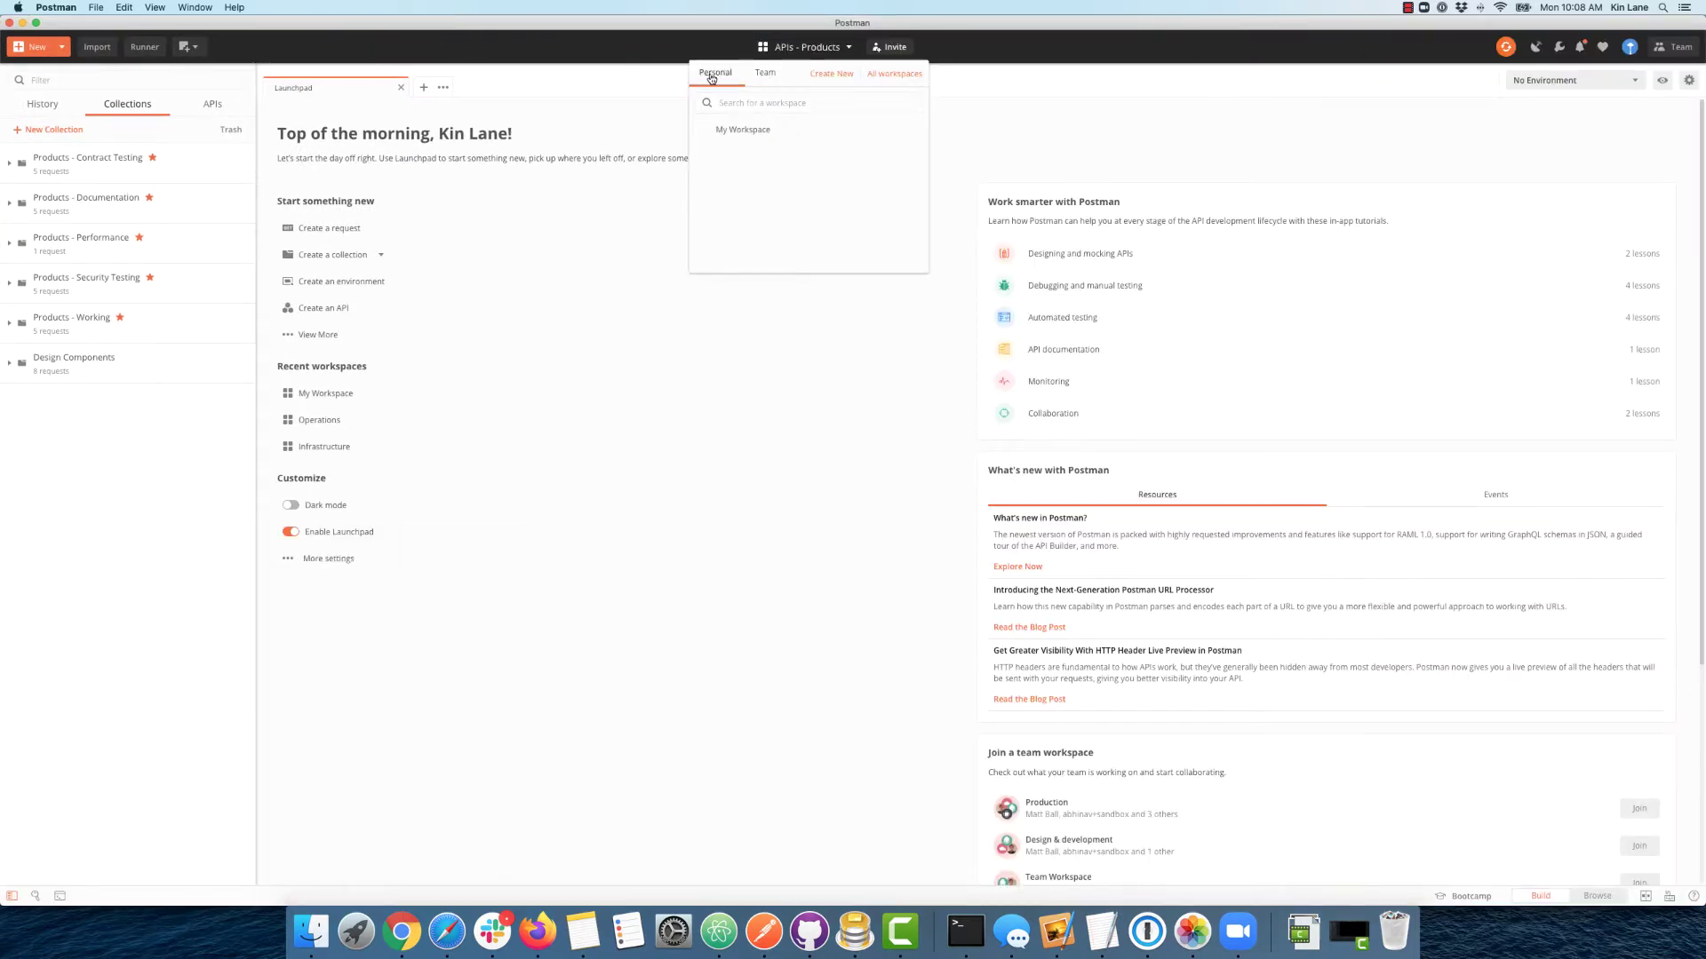
pyautogui.click(733, 131)
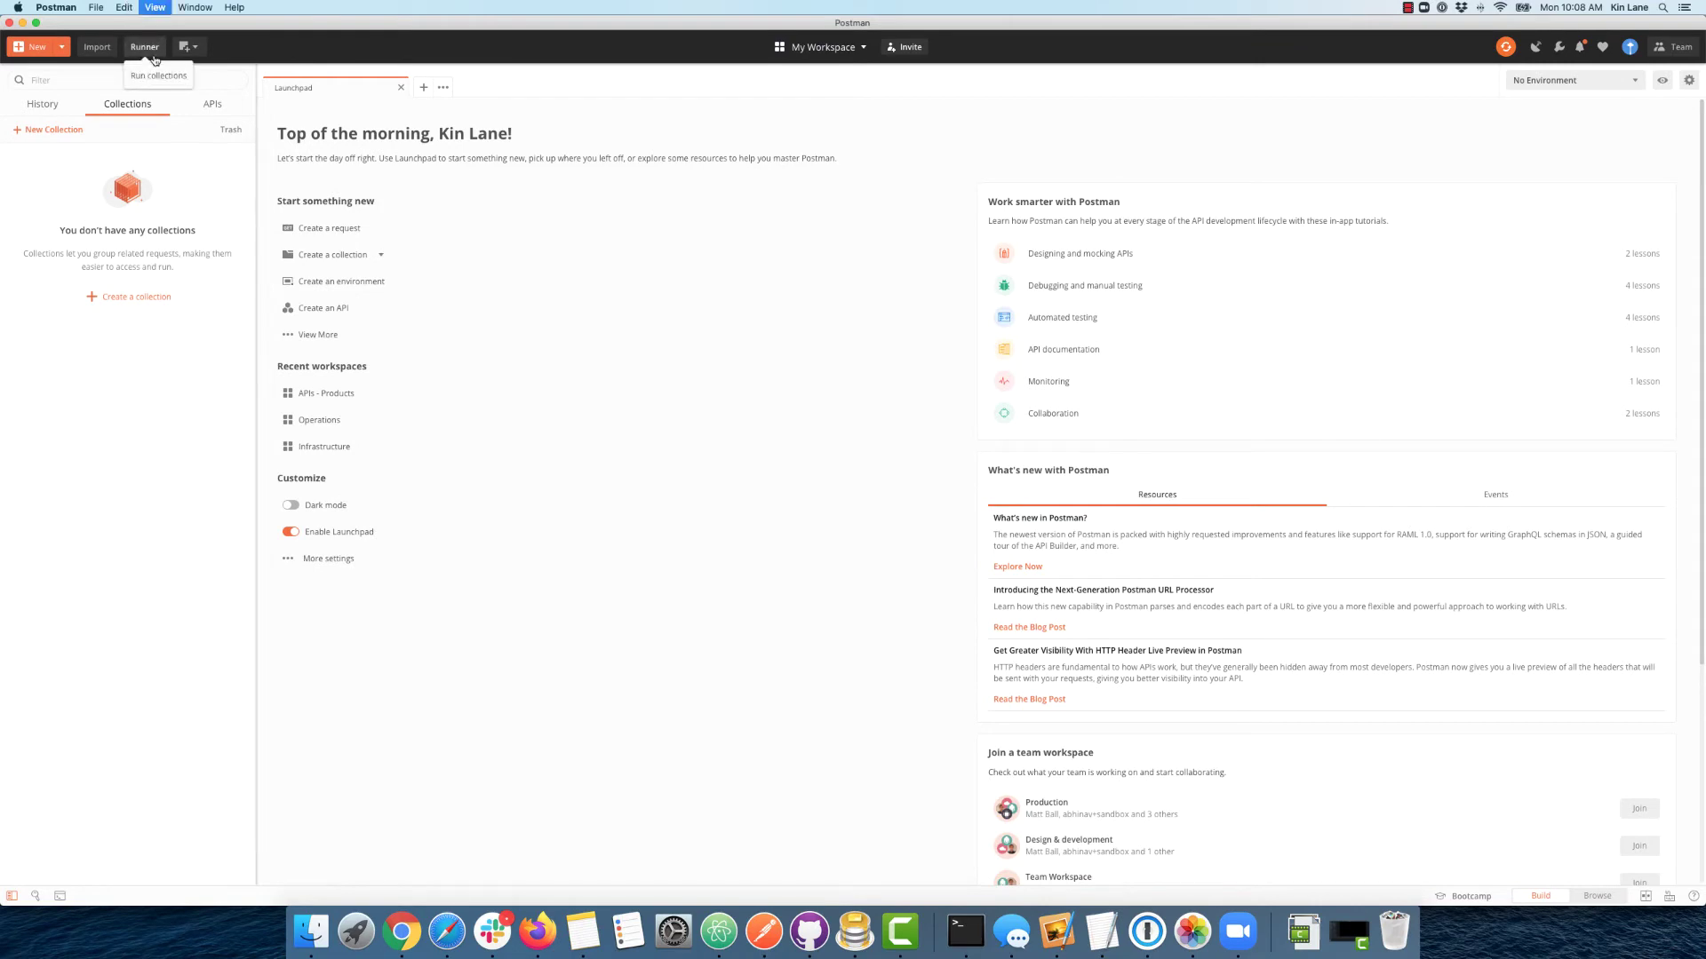
pyautogui.press('super+equal')
pyautogui.press('super+equal')
pyautogui.press('super+equal')
pyautogui.press('super+equal')
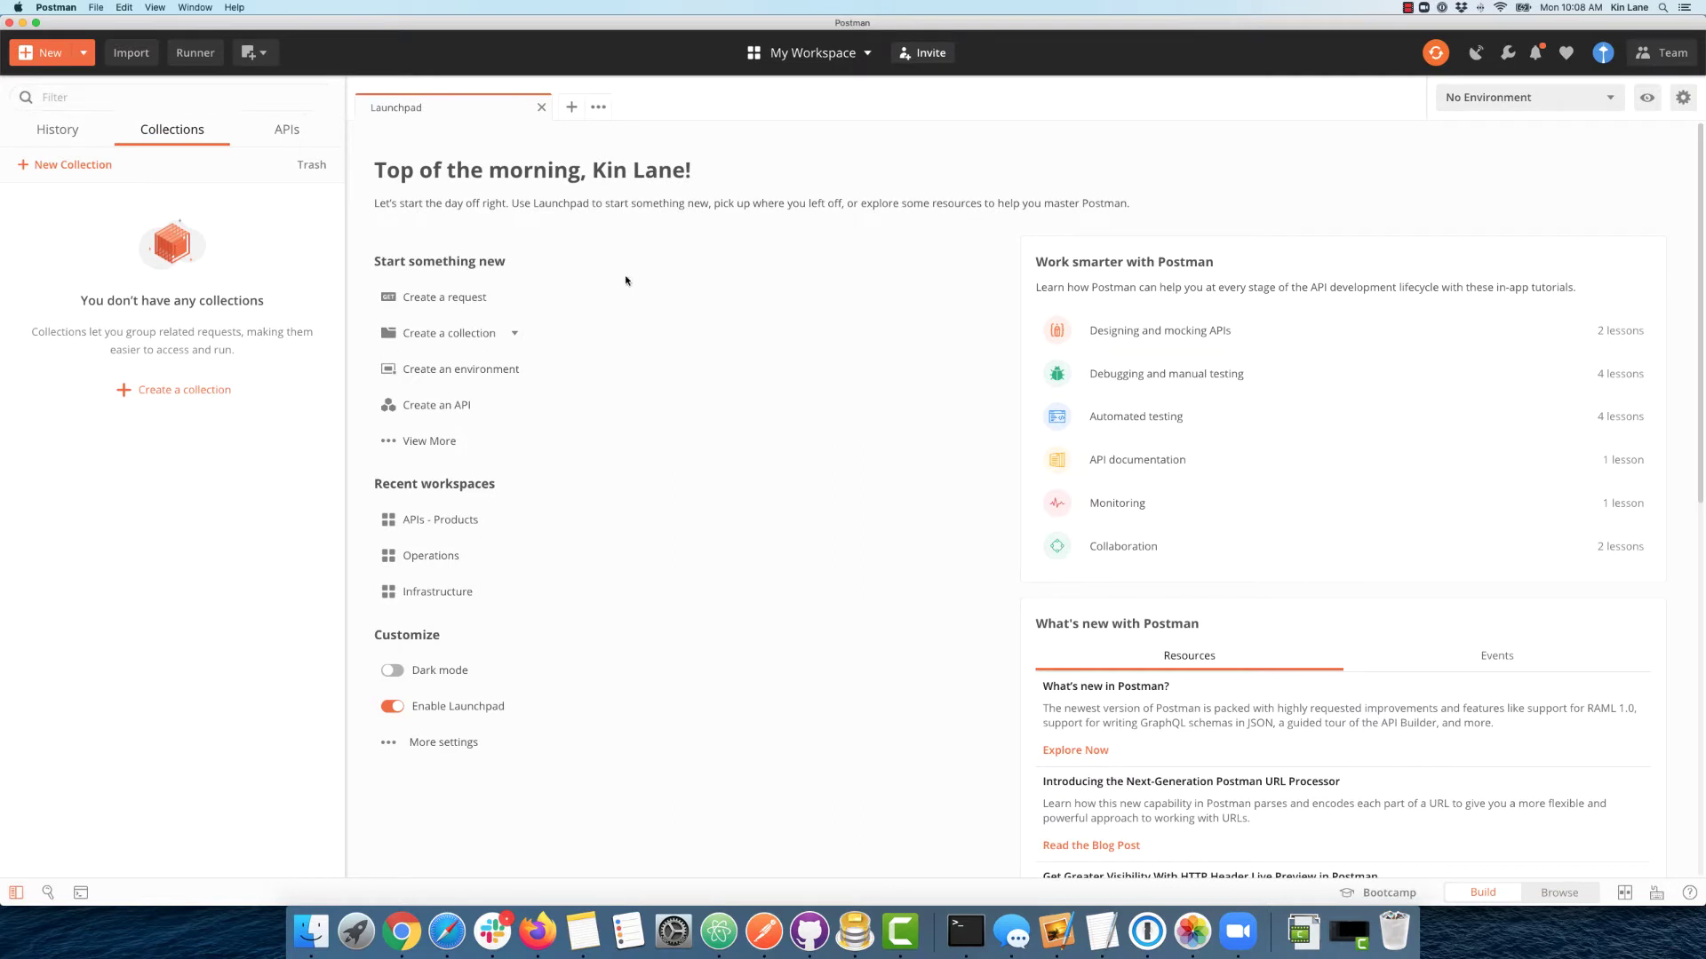
# Create a new GET request with the URL /restaurants/?city=oakland
pyautogui.click(571, 107)
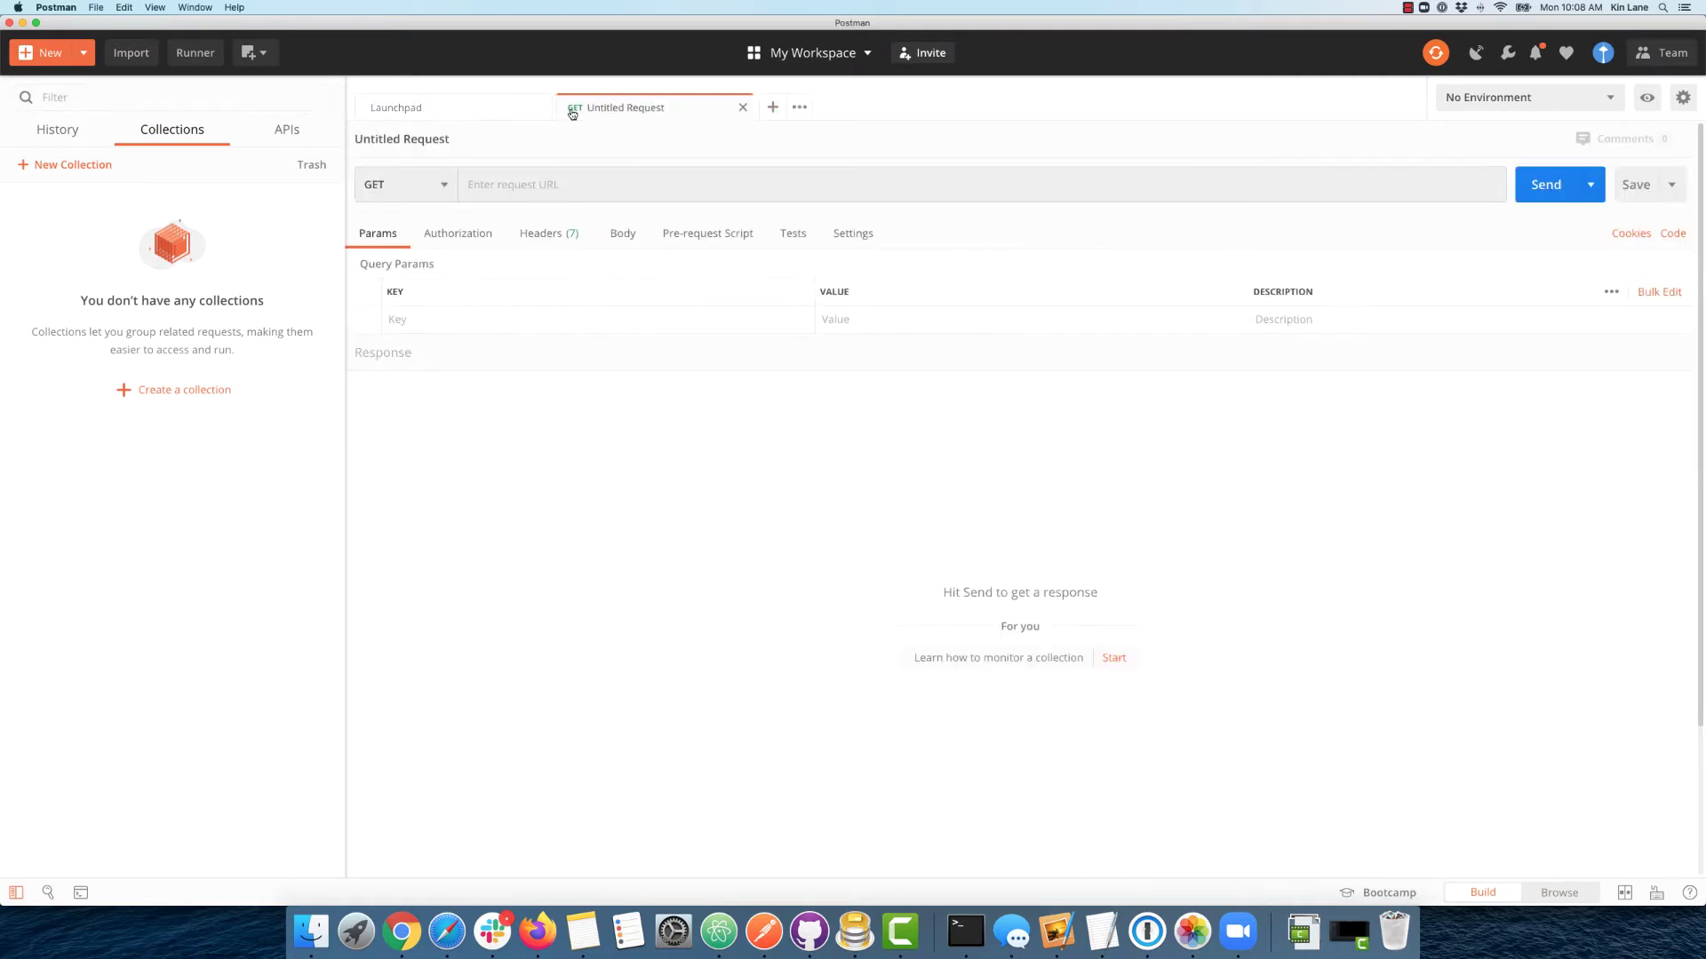
pyautogui.click(491, 188)
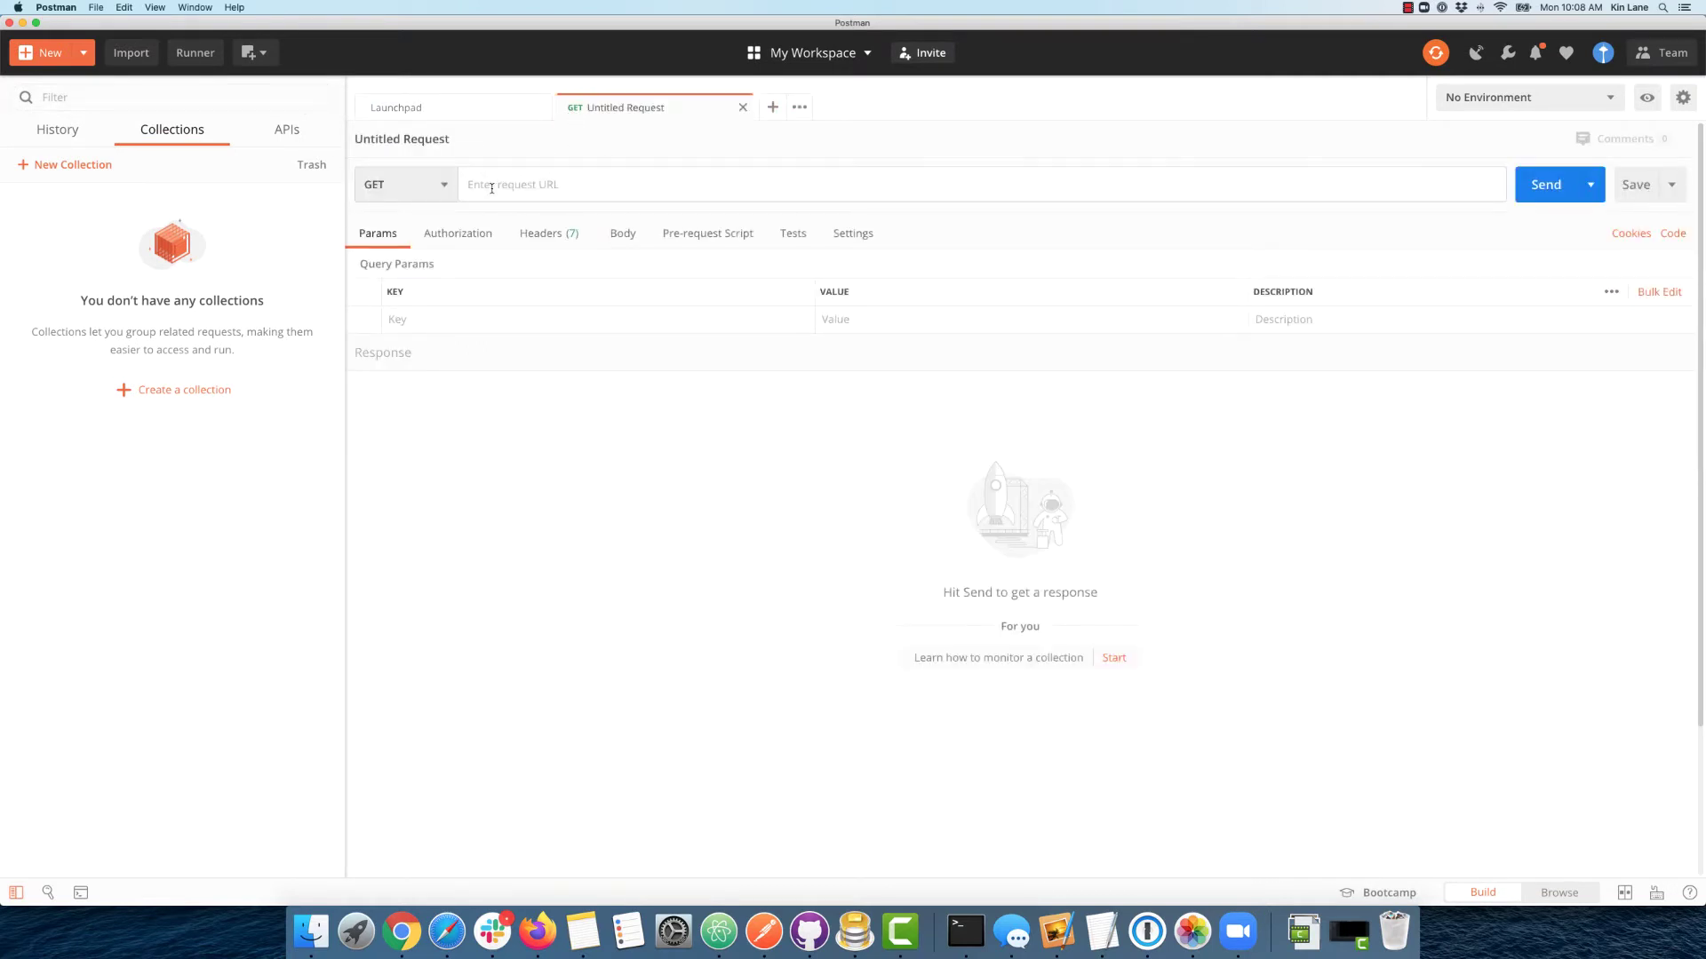
pyautogui.write('/restaurants/?')
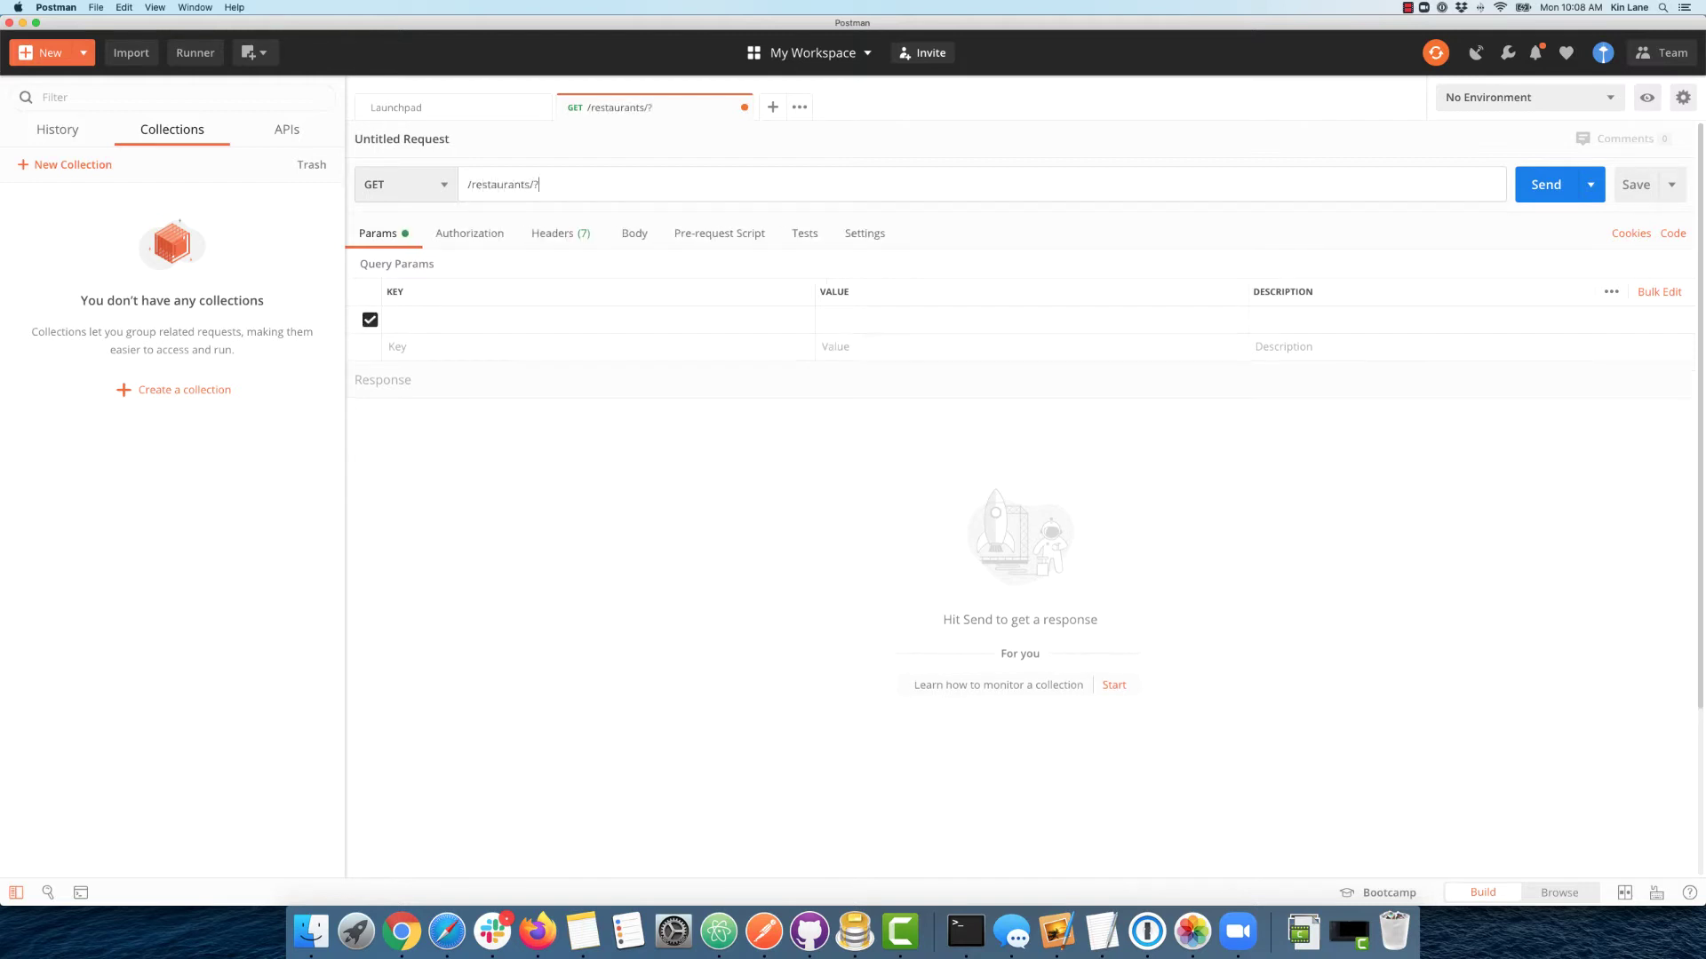
pyautogui.write('city=oakland')
pyautogui.tripleClick(589, 181)
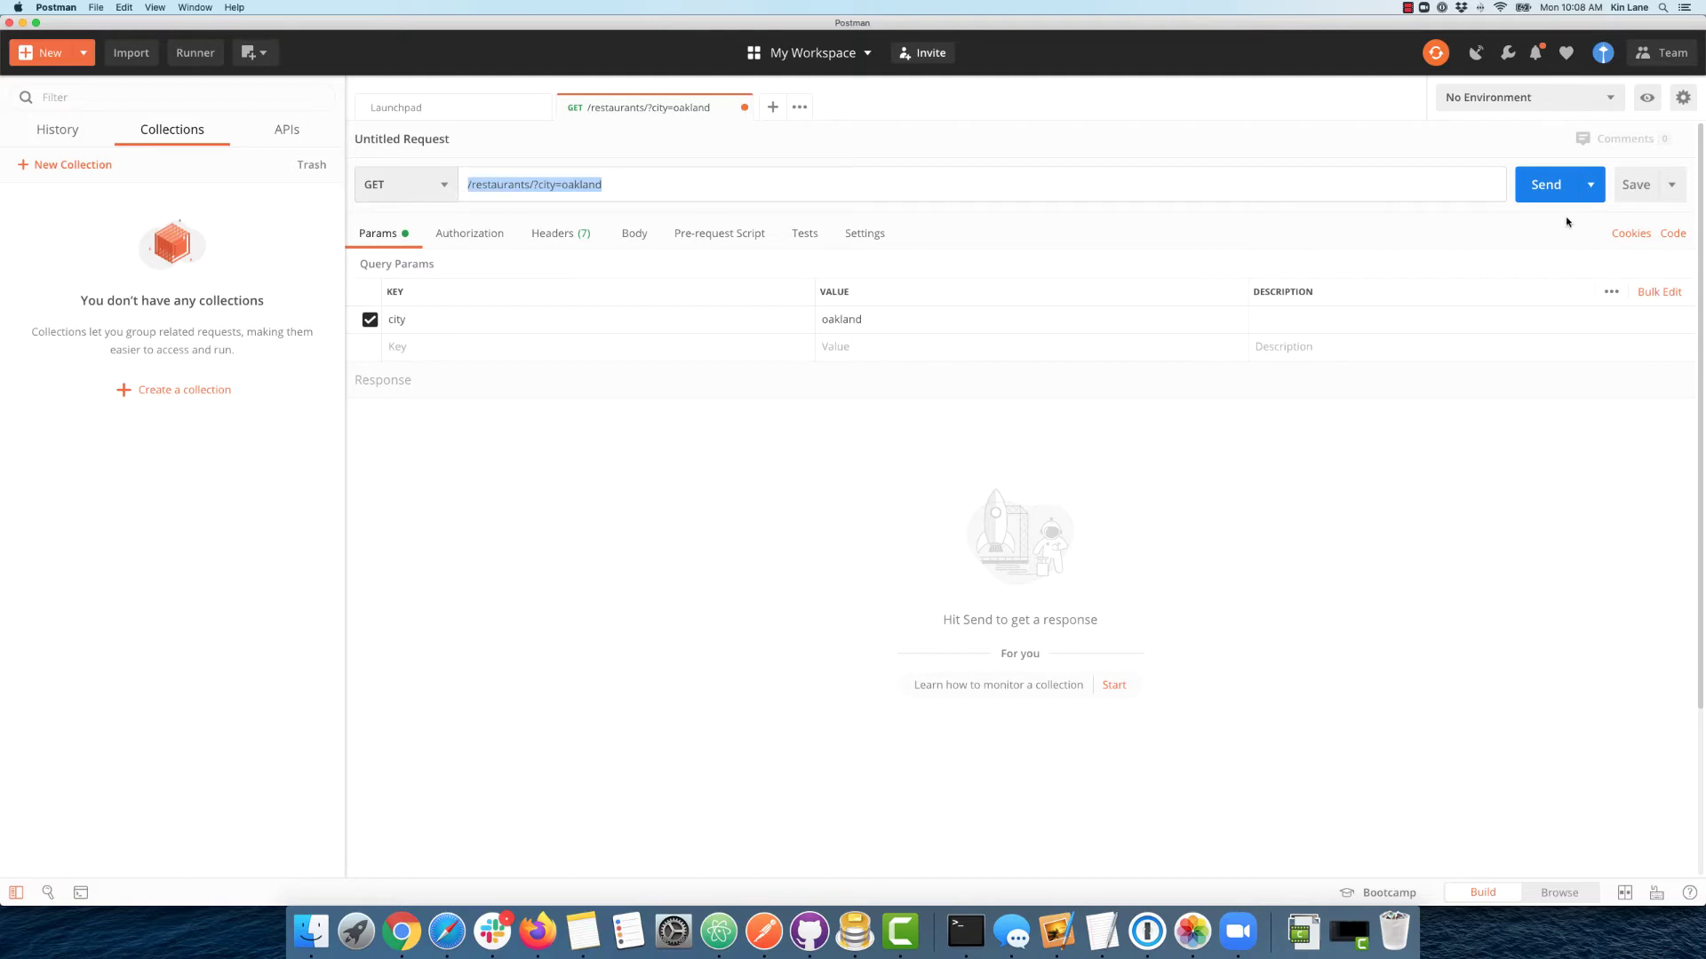
# Save the request as "Restaurants" in a new collection also named "Restaurants"
pyautogui.click(1633, 188)
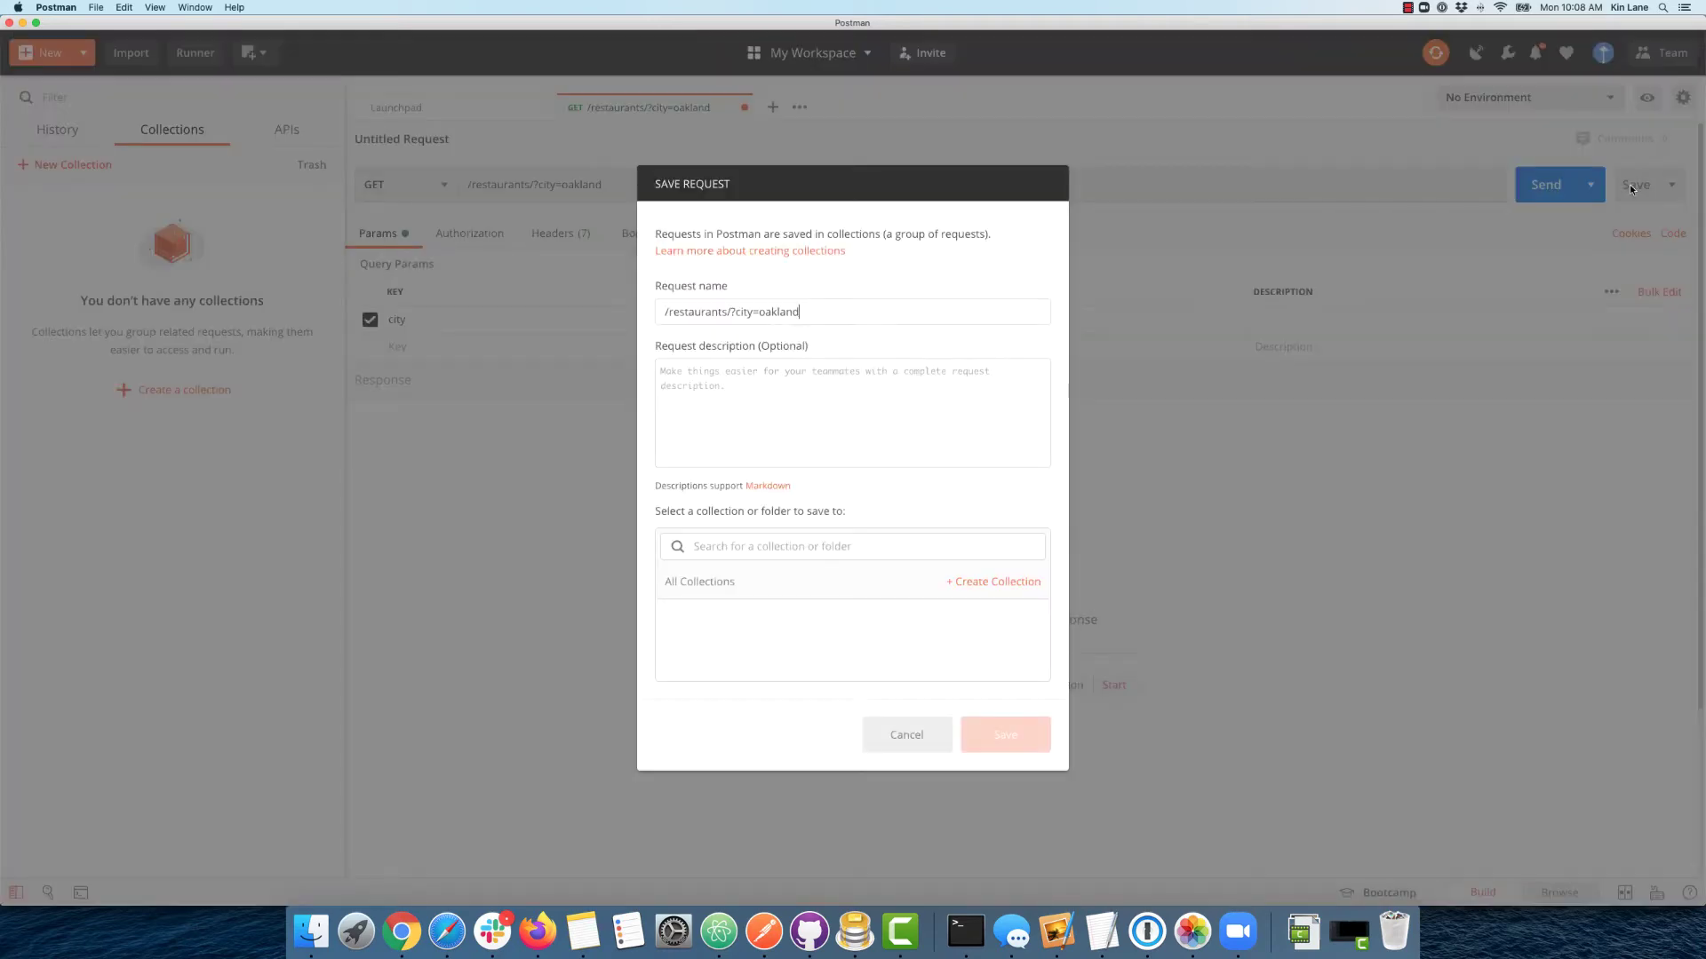
pyautogui.tripleClick(809, 319)
pyautogui.write('Restaurants')
pyautogui.click(990, 582)
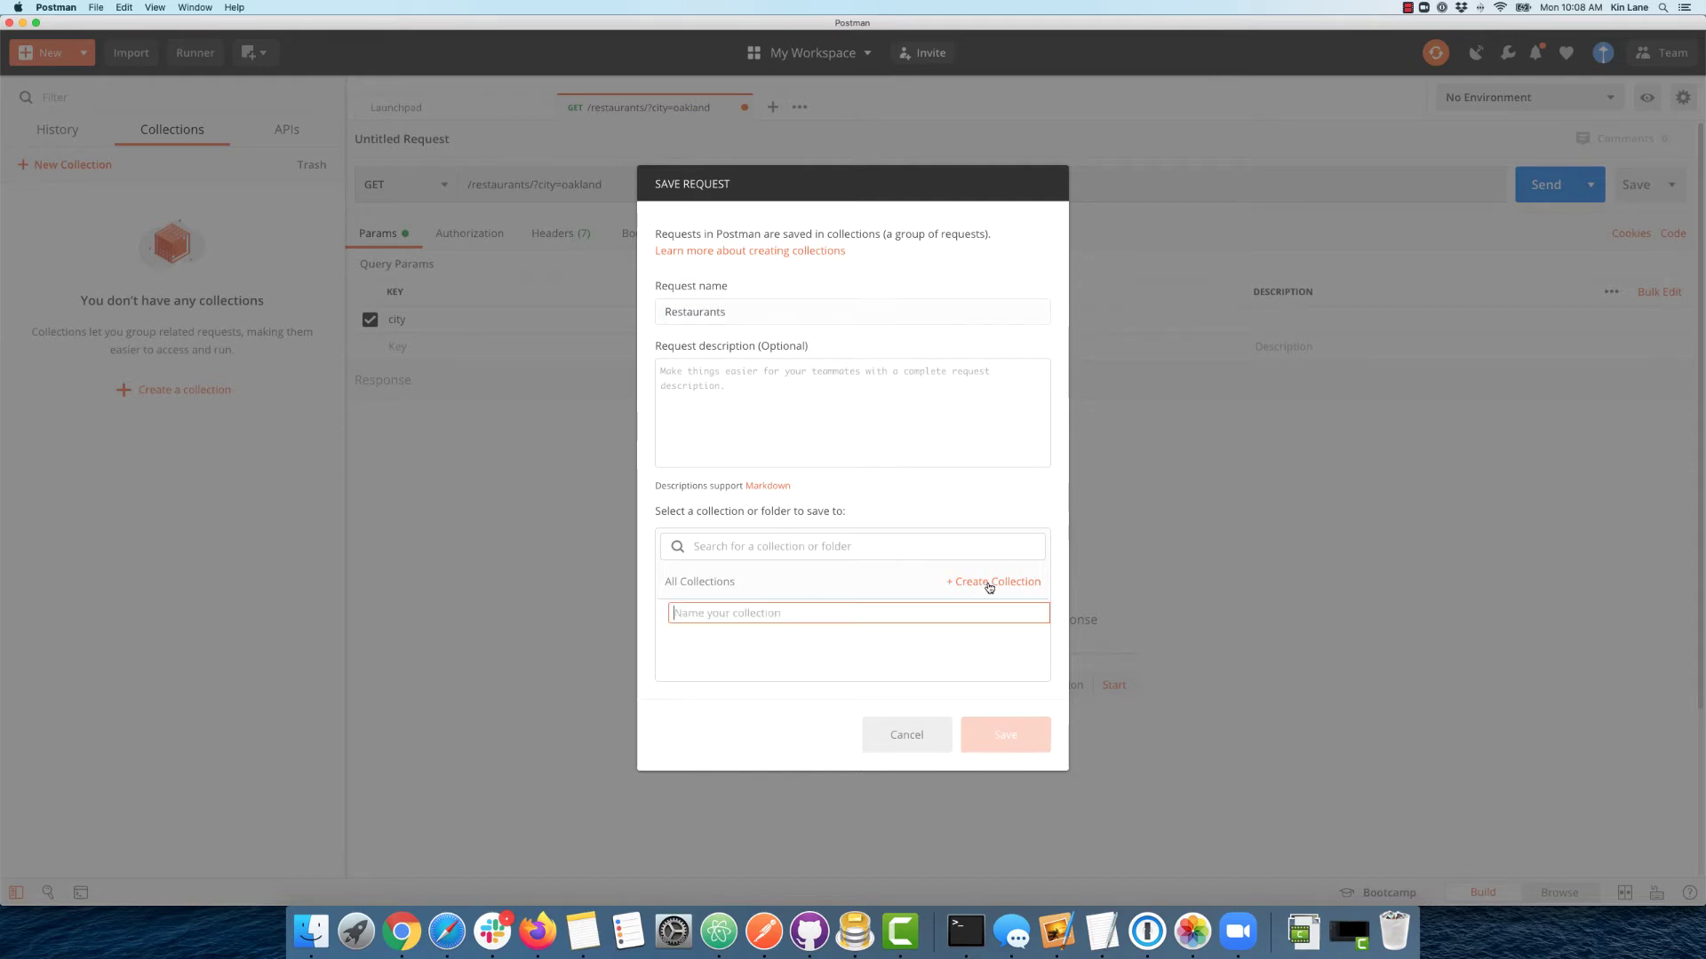
pyautogui.write('Re')
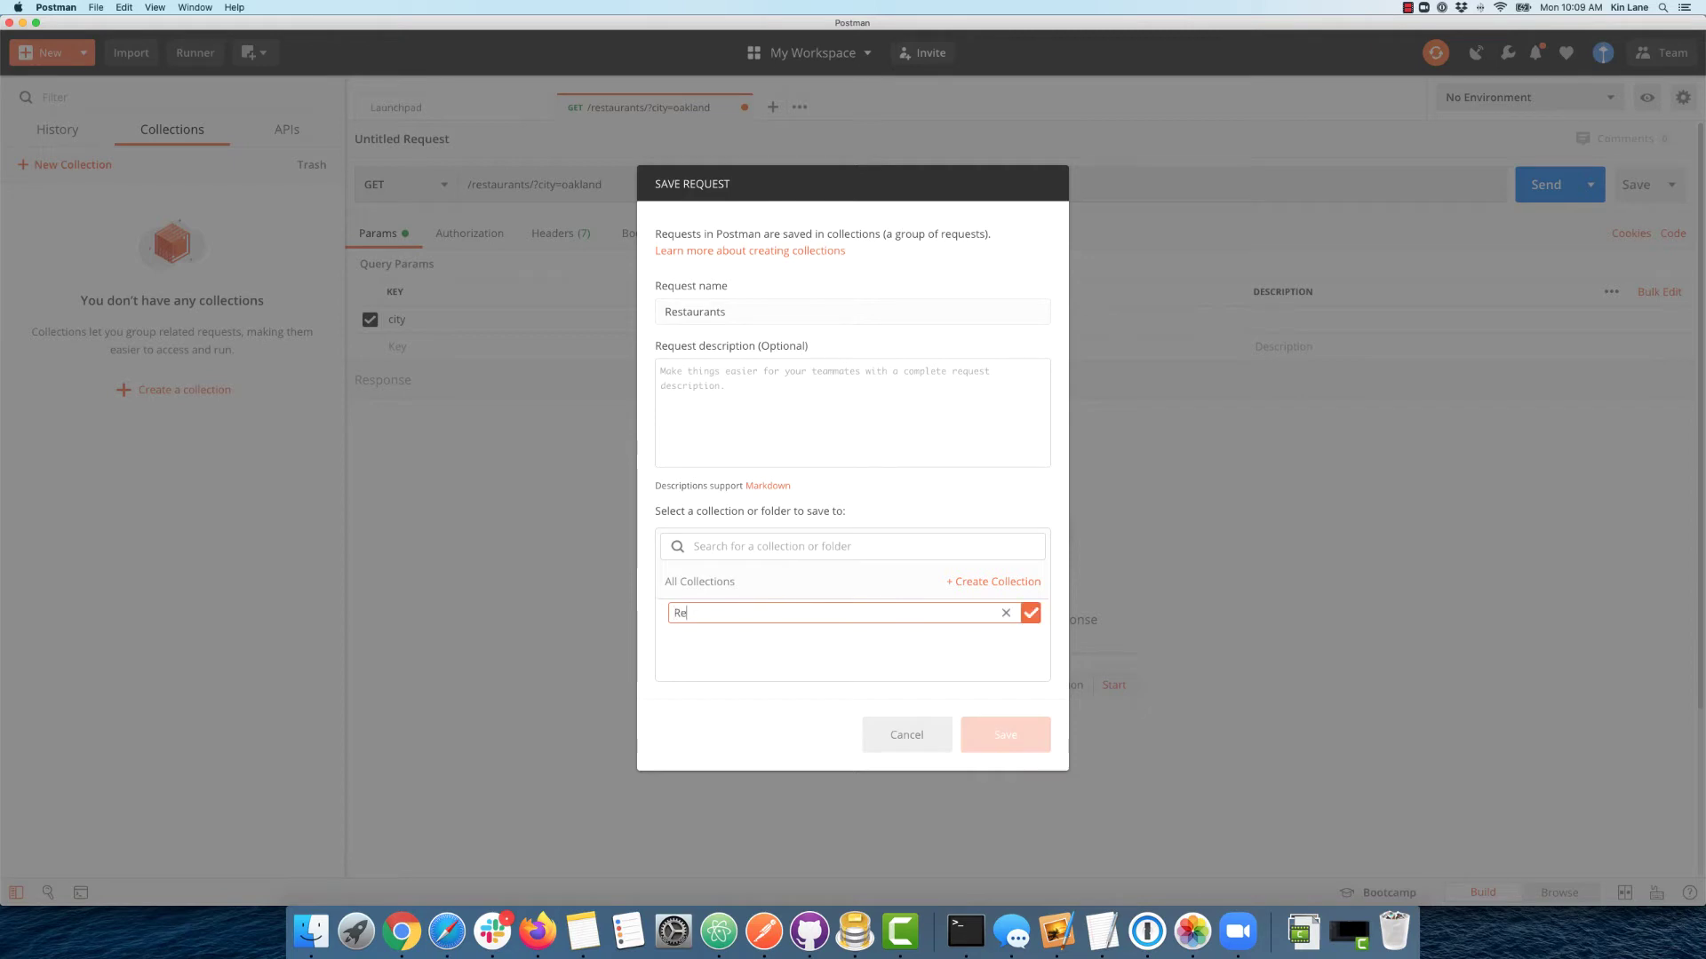
pyautogui.write('staurants')
pyautogui.click(1031, 613)
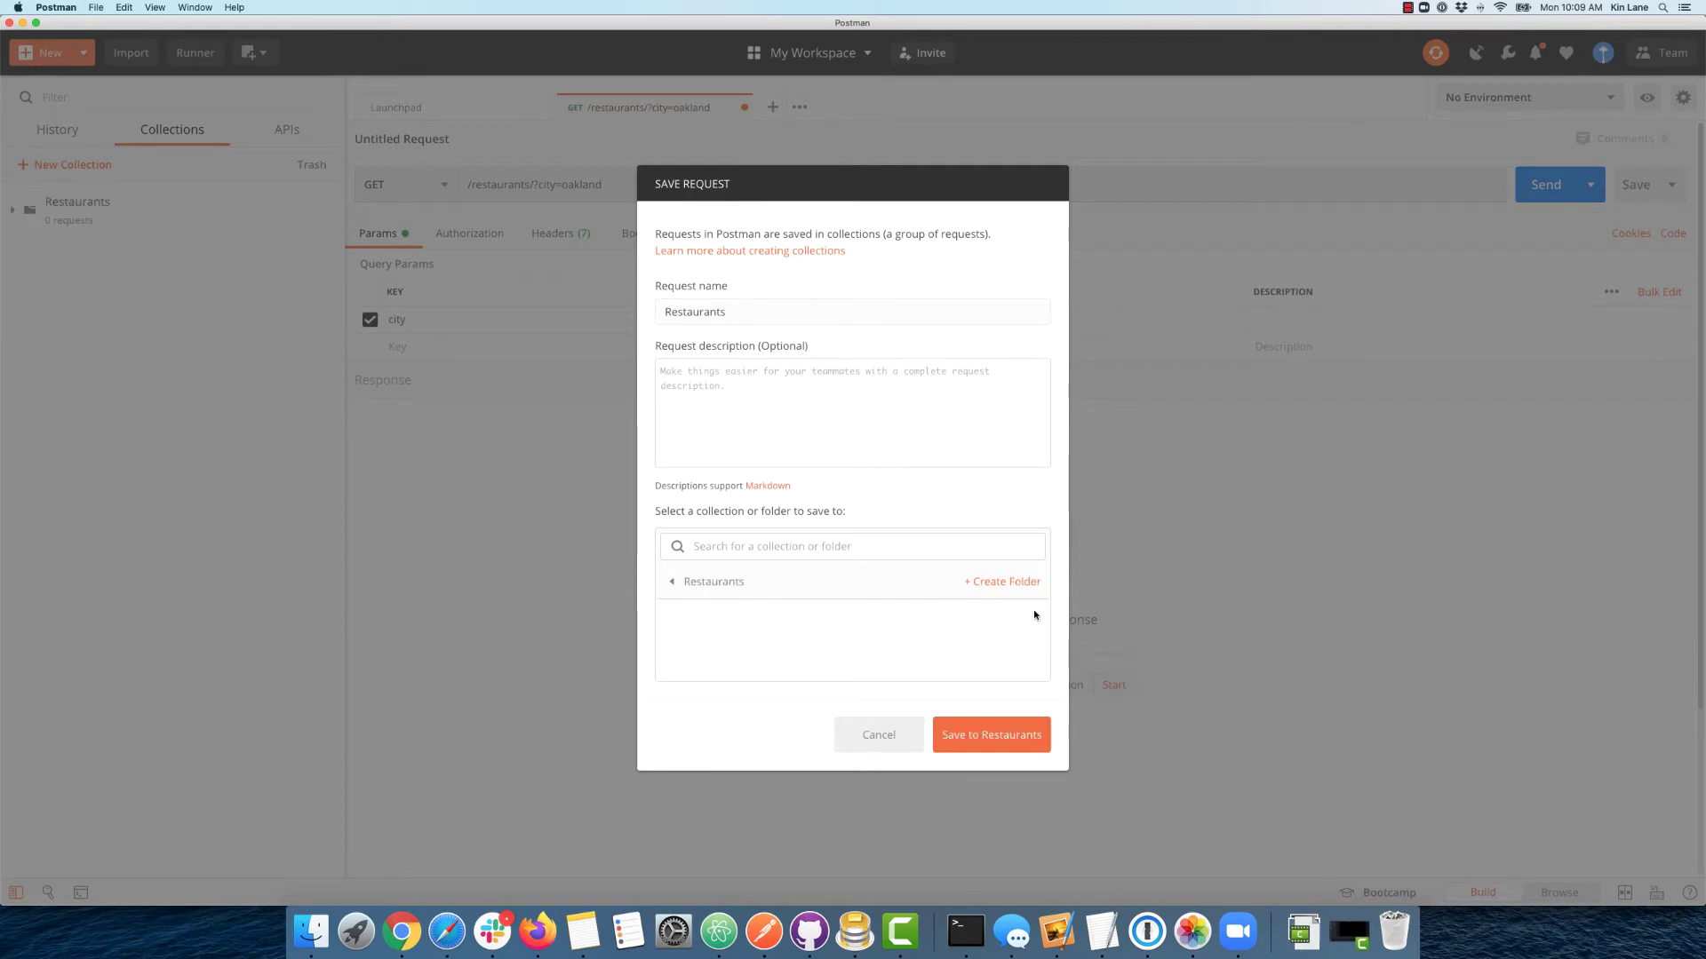
pyautogui.click(993, 736)
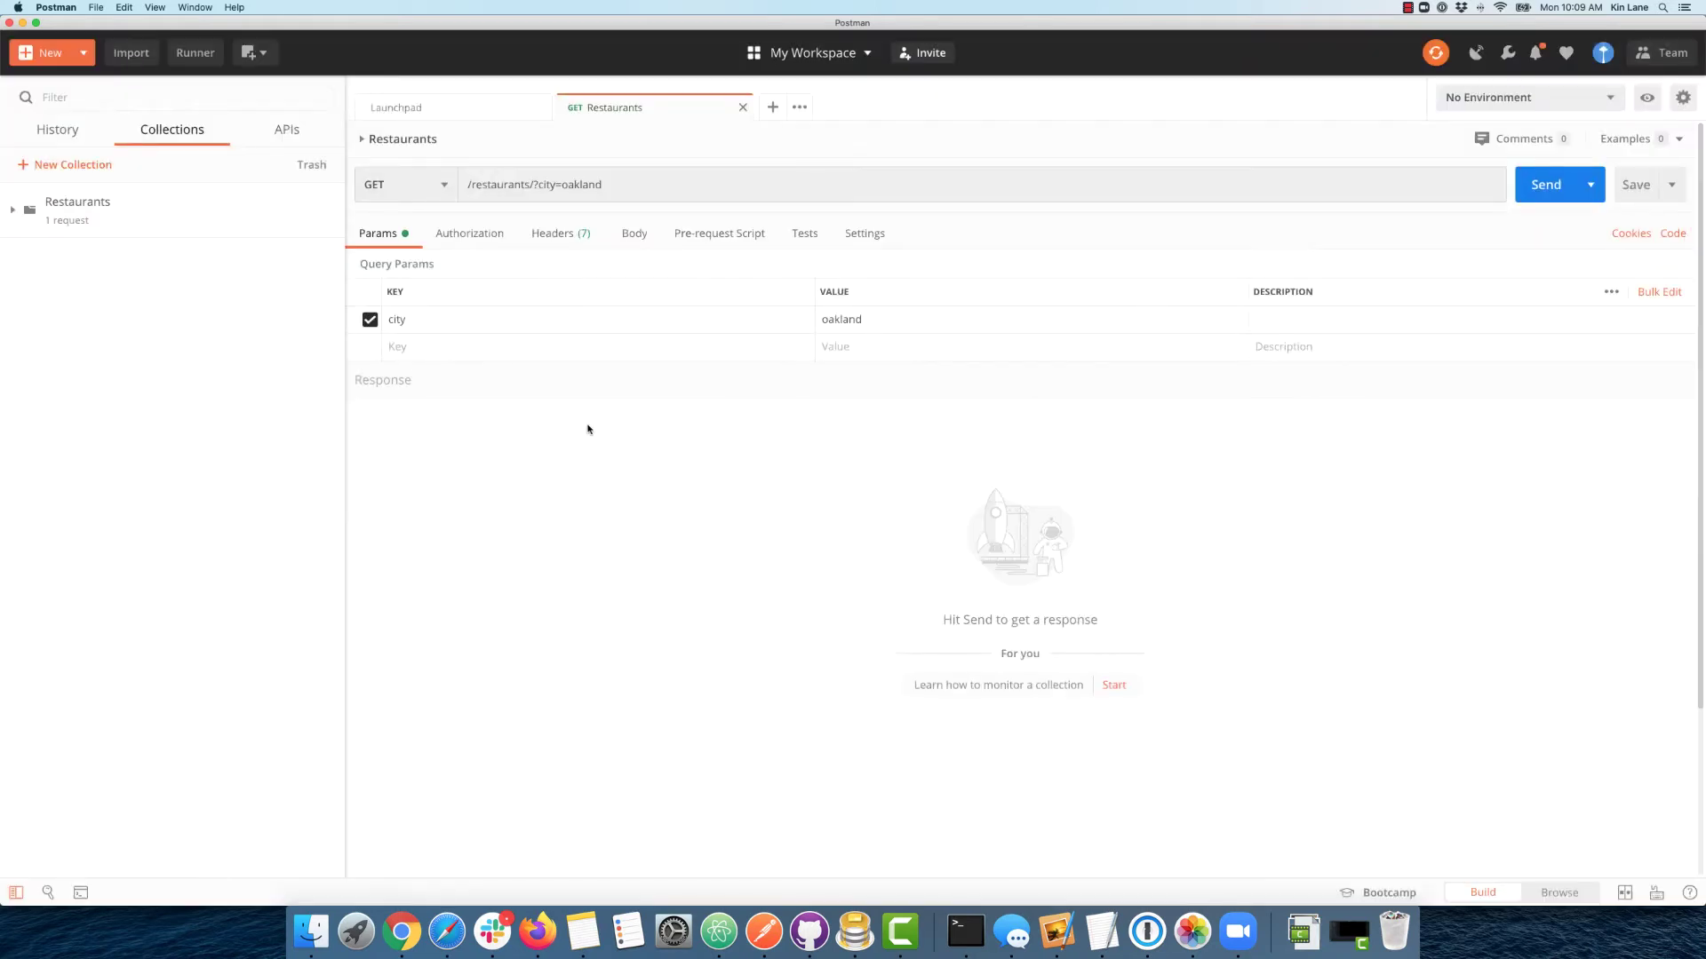
# Expand the Restaurants collection and try sending the /restaurants/?city=oakland request
pyautogui.click(156, 220)
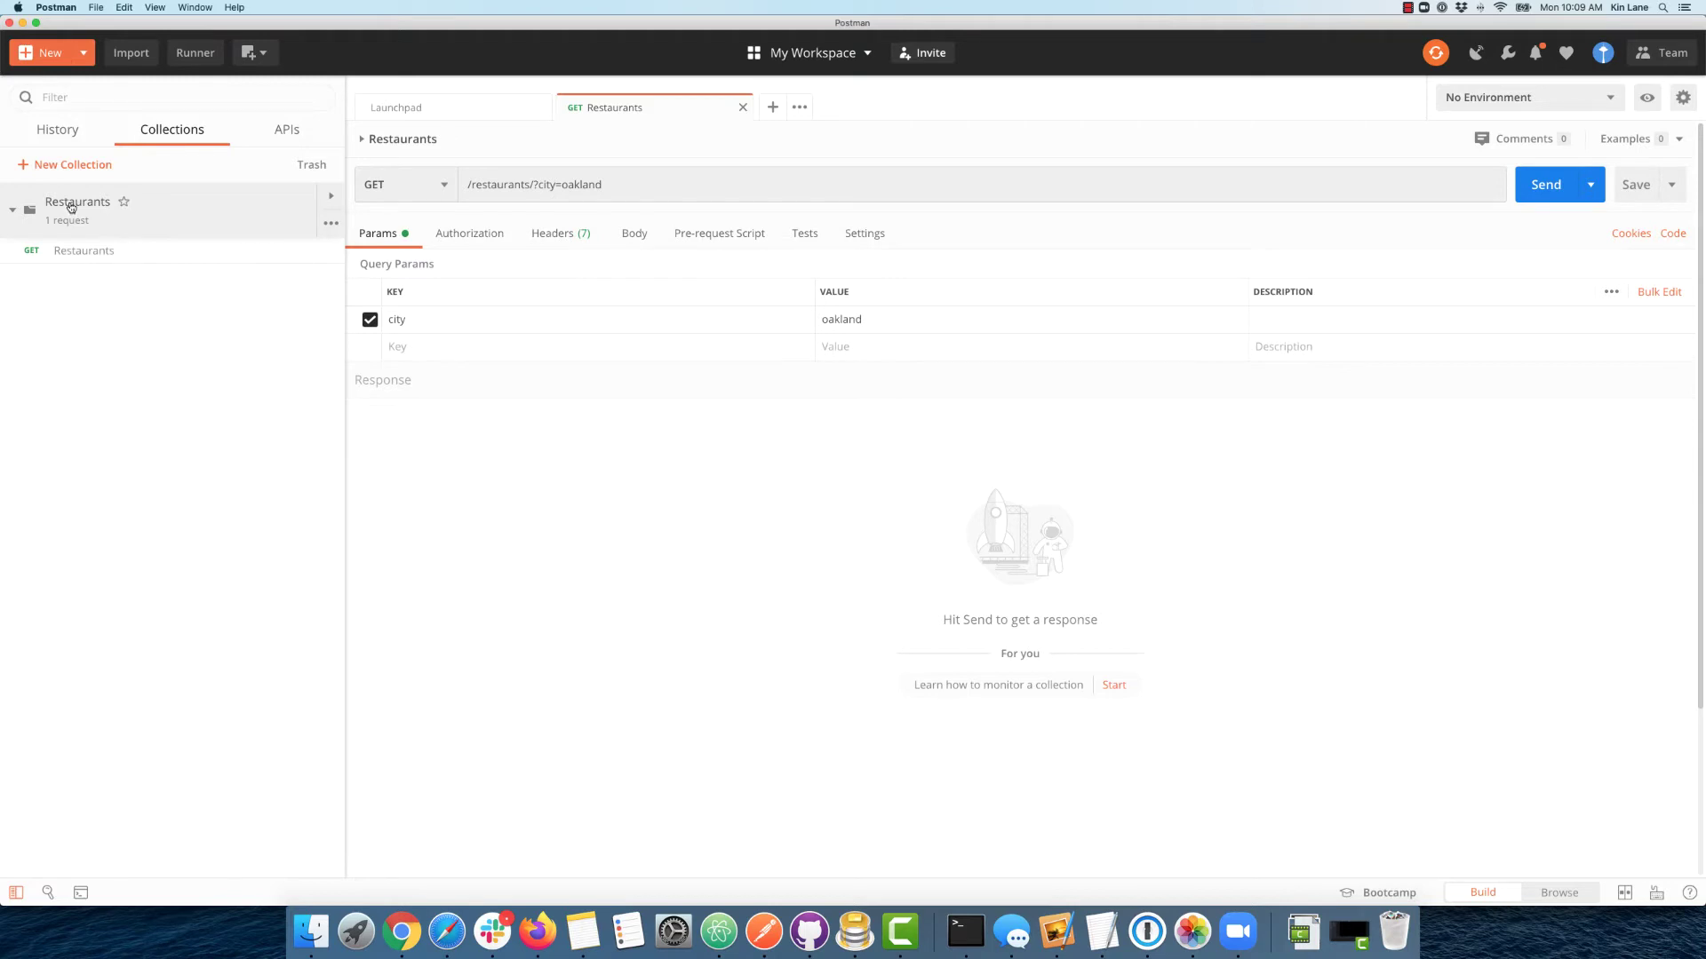
pyautogui.tripleClick(504, 185)
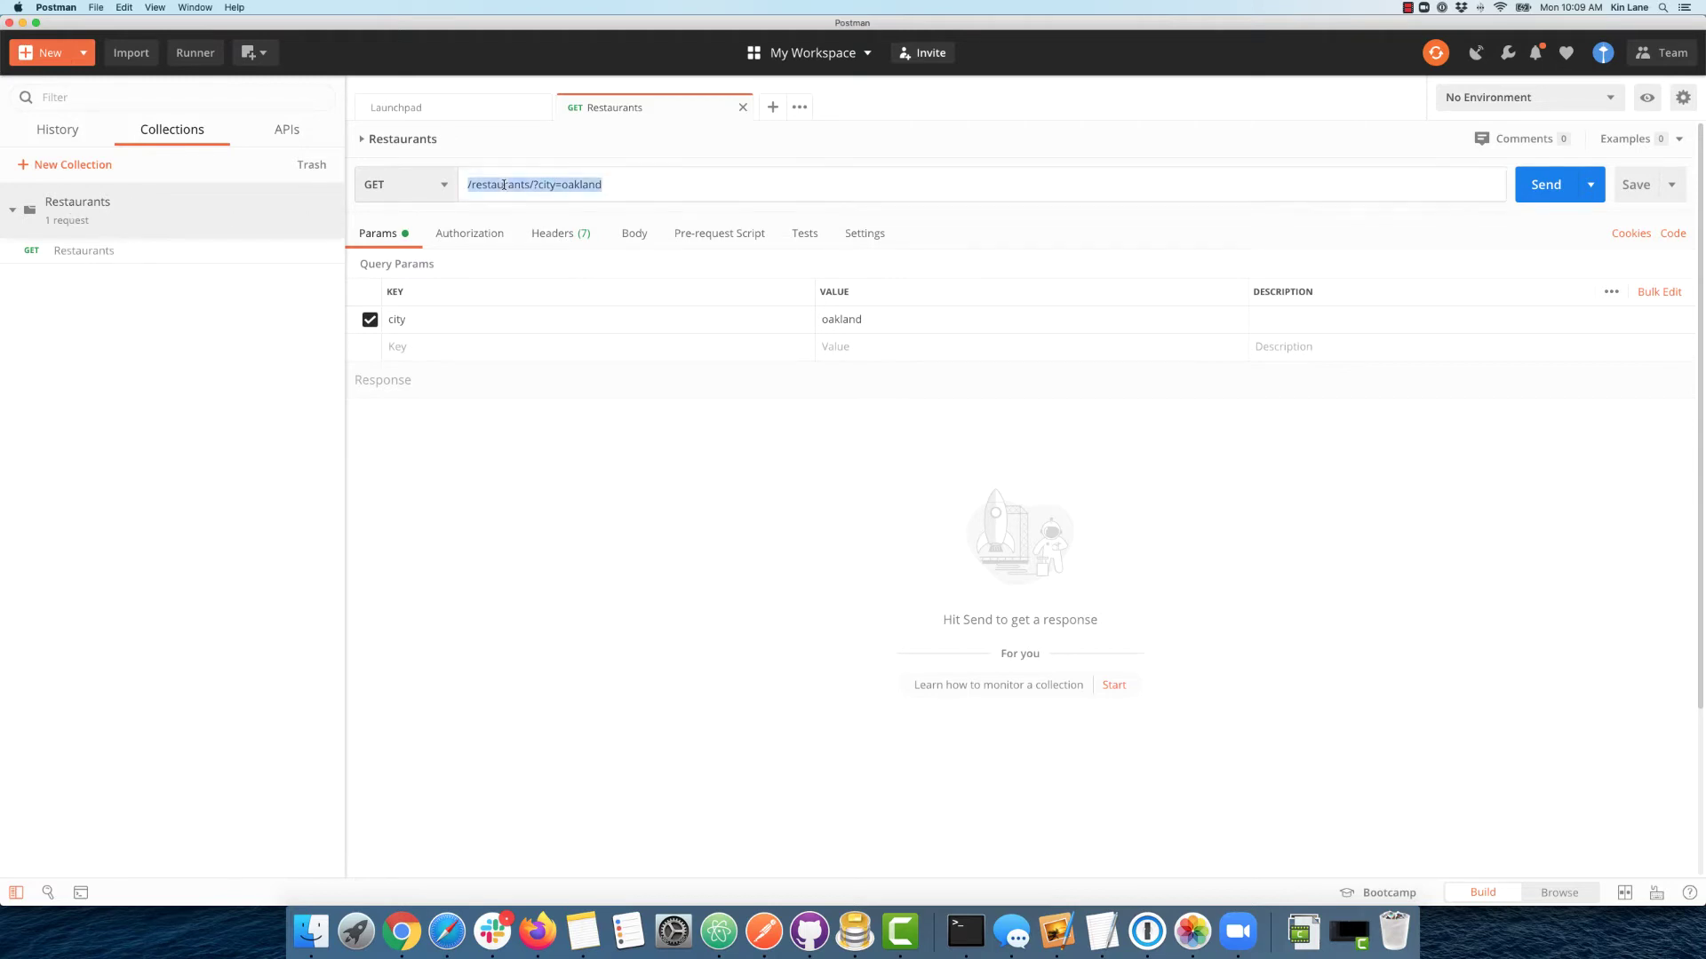
pyautogui.click(1548, 182)
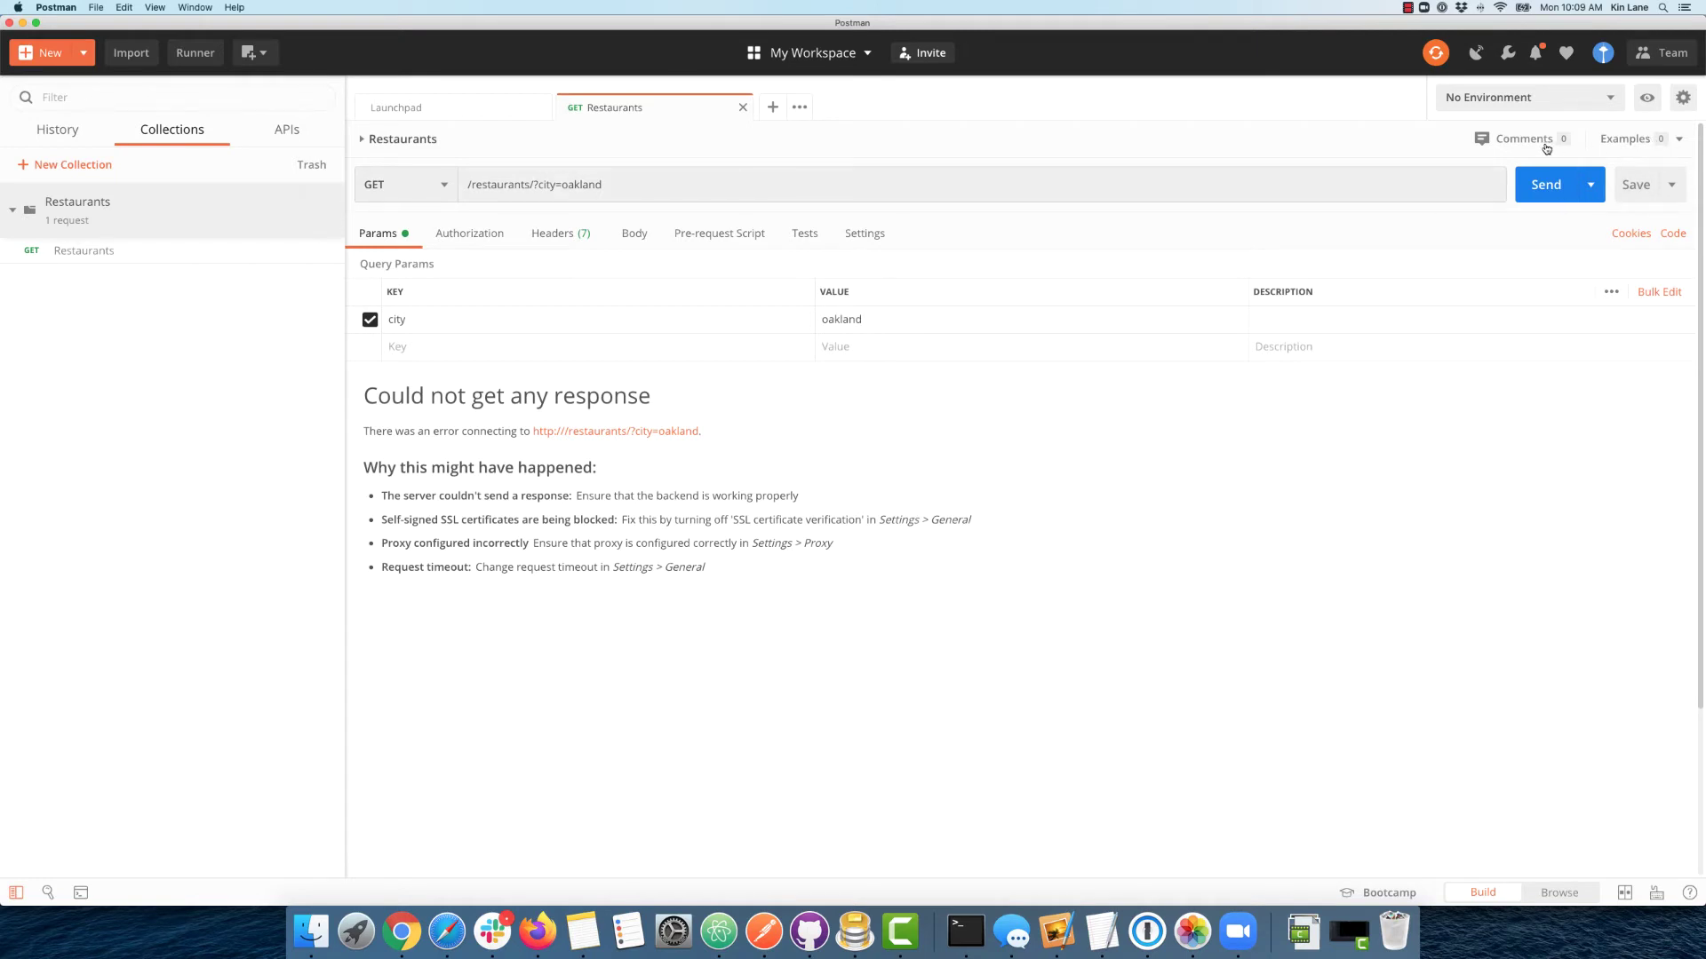
# Add a new example to the Restaurants request and check its name and request path
pyautogui.click(1641, 142)
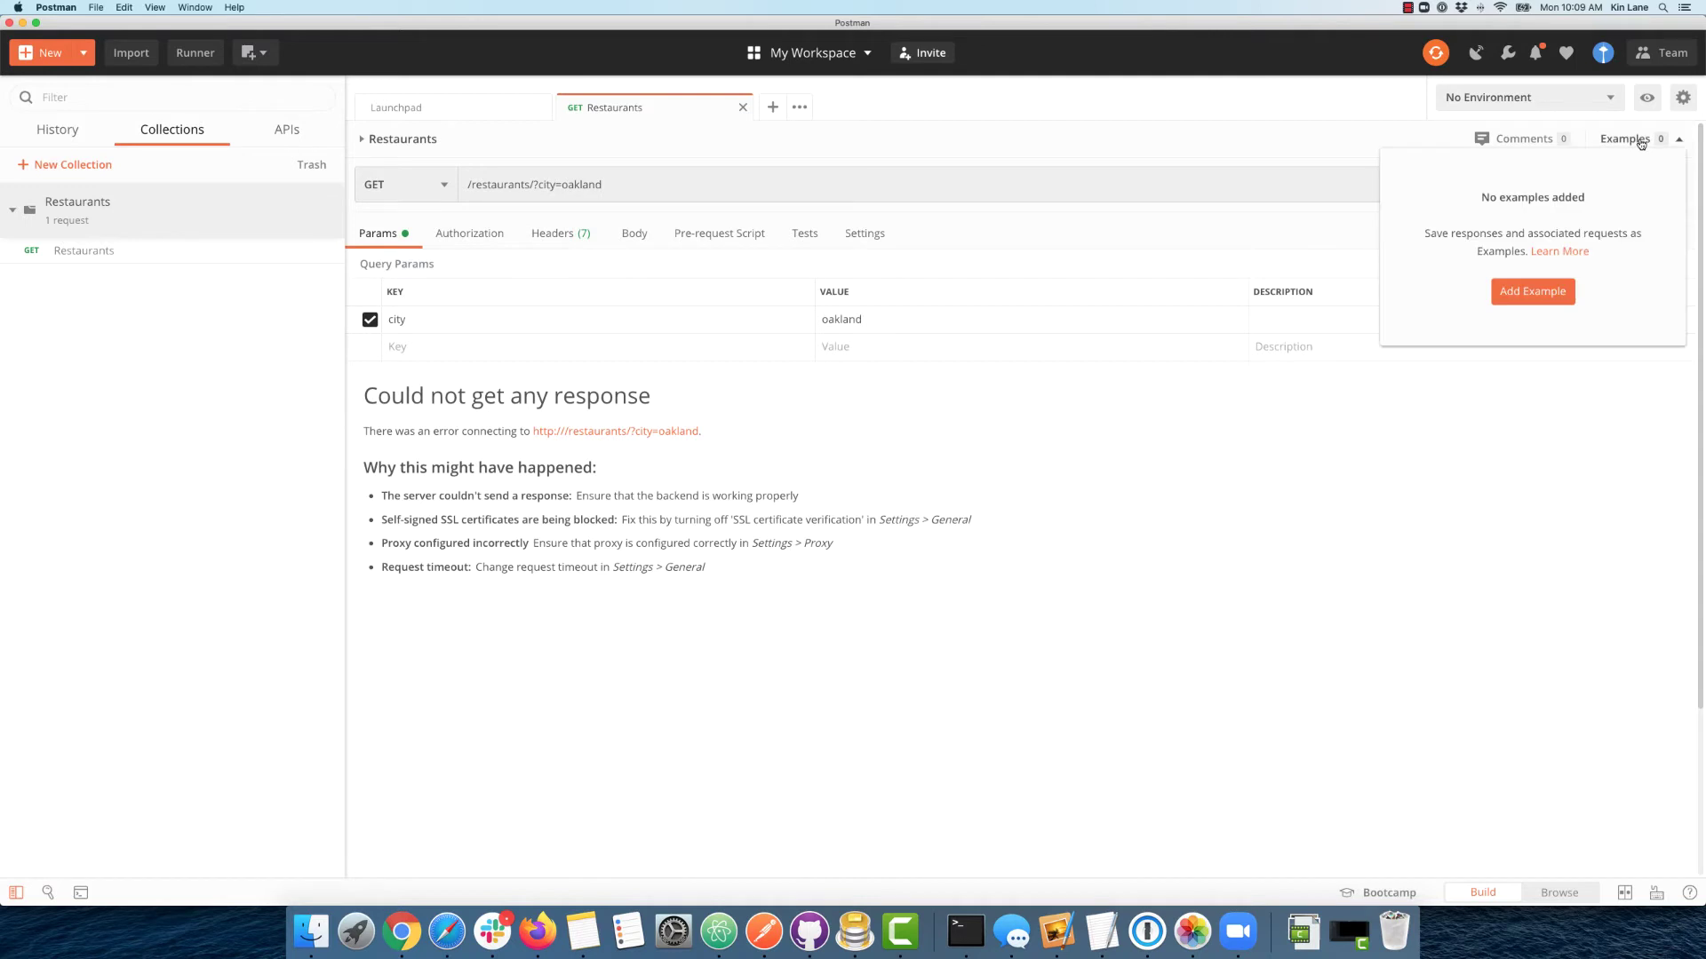
pyautogui.click(1528, 289)
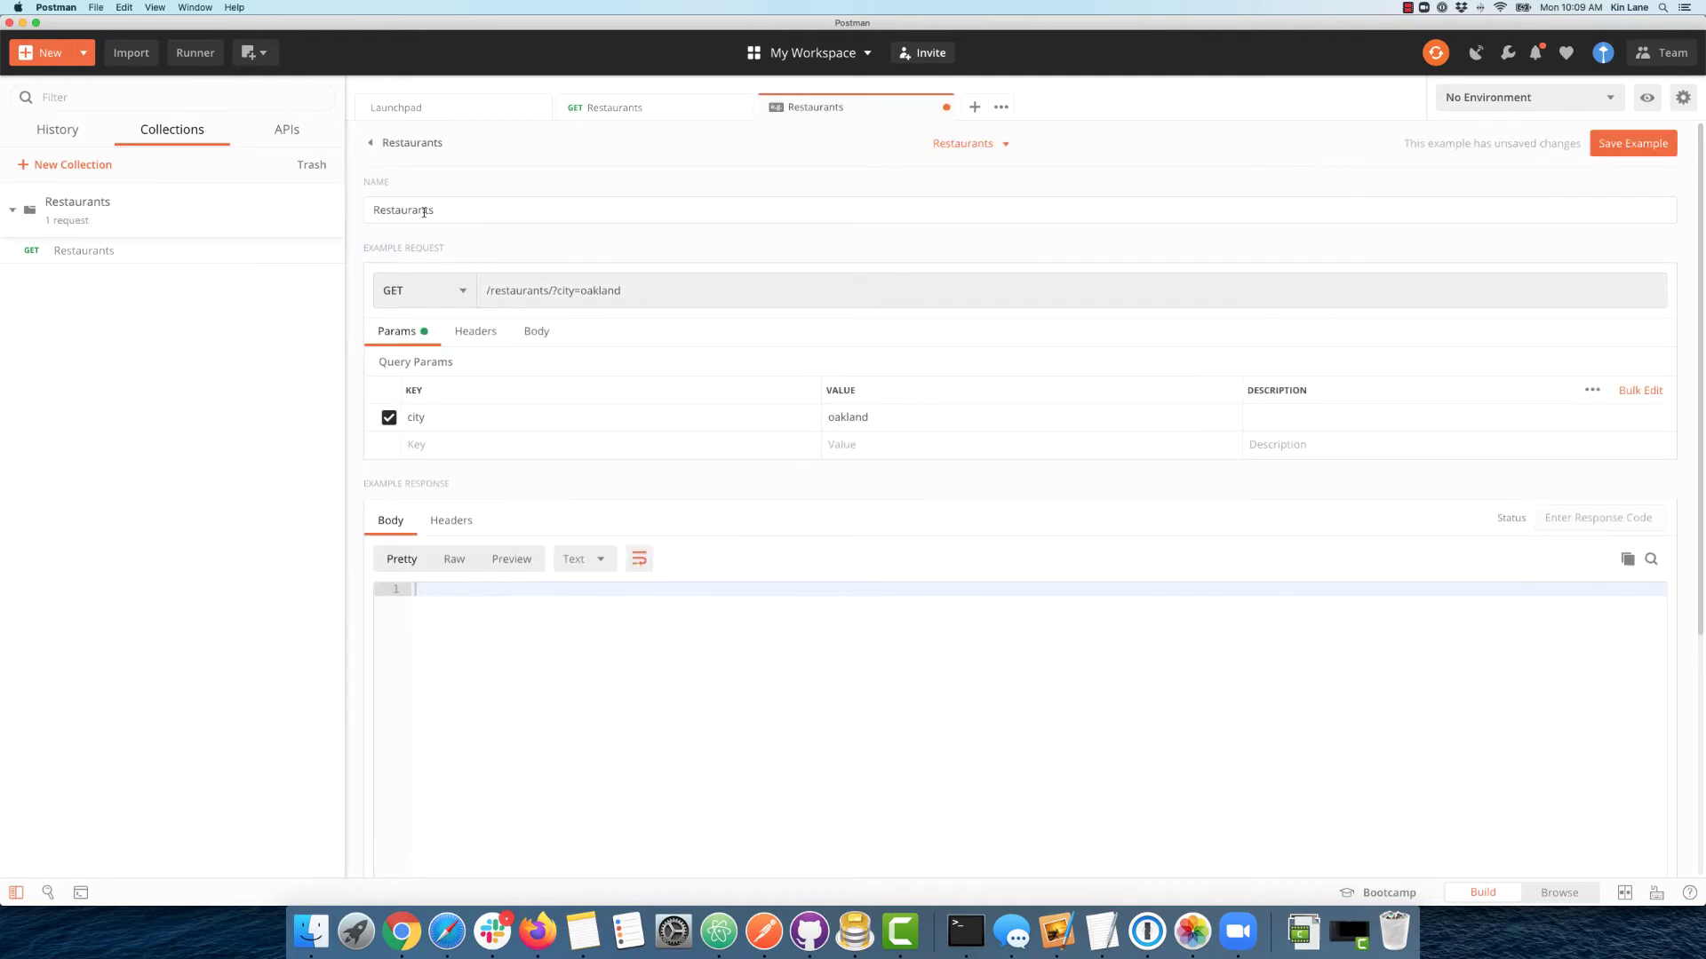
pyautogui.doubleClick(392, 211)
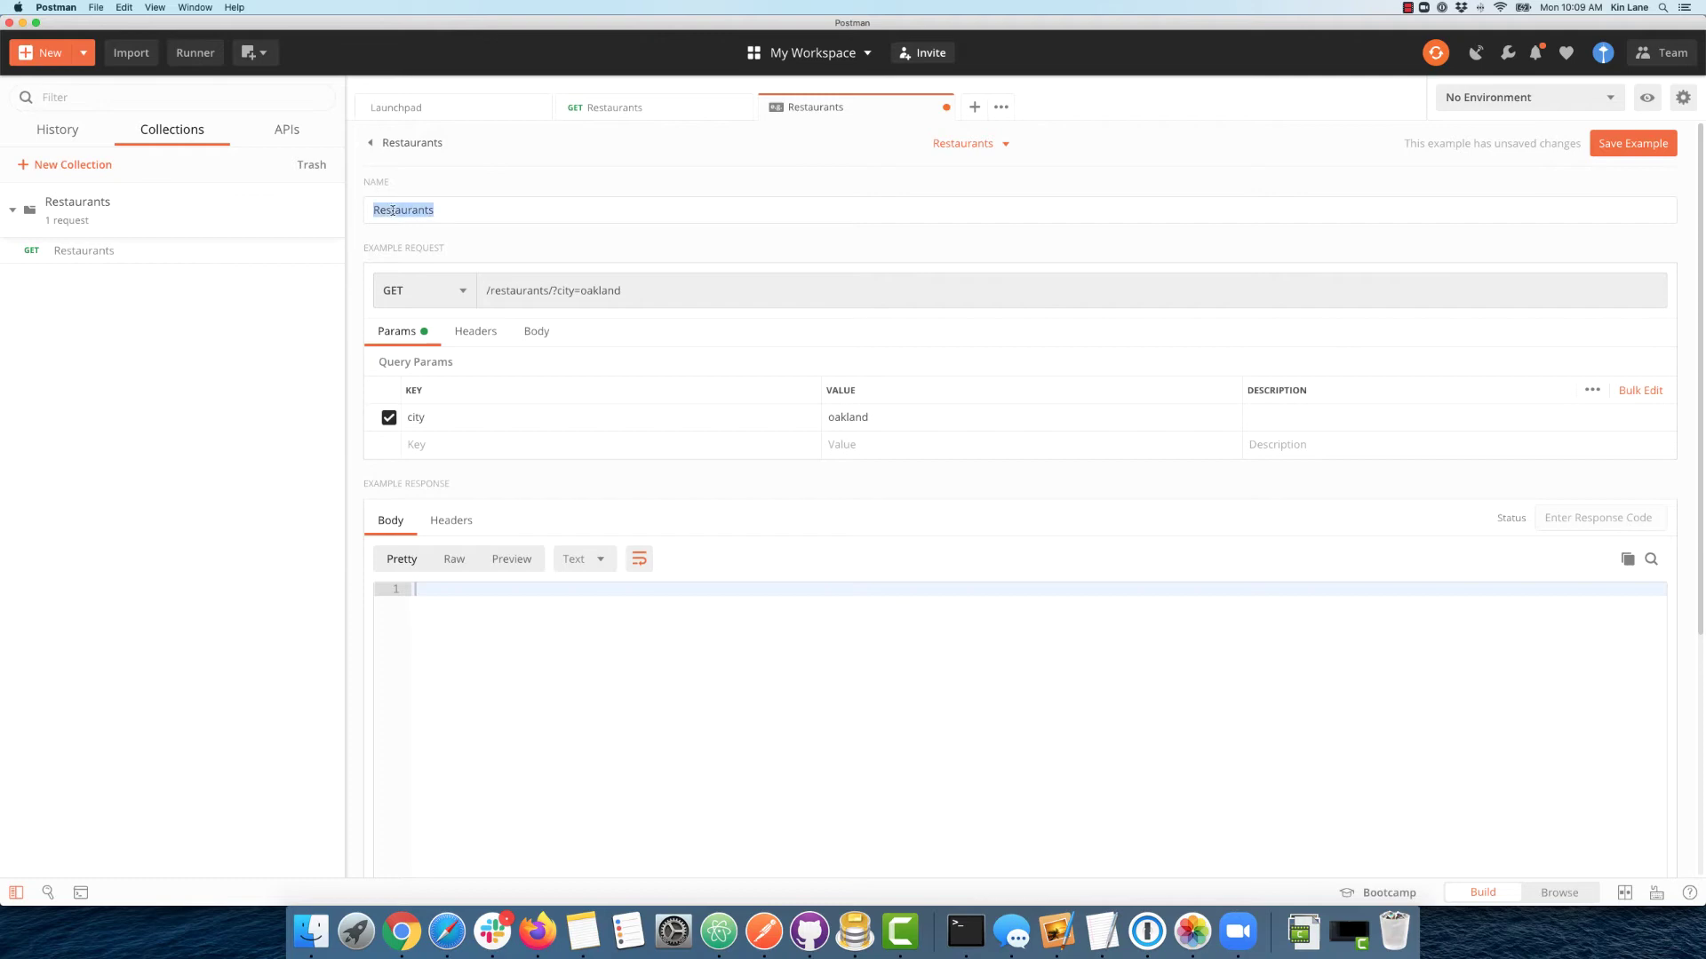
pyautogui.click(530, 294)
pyautogui.doubleClick(530, 293)
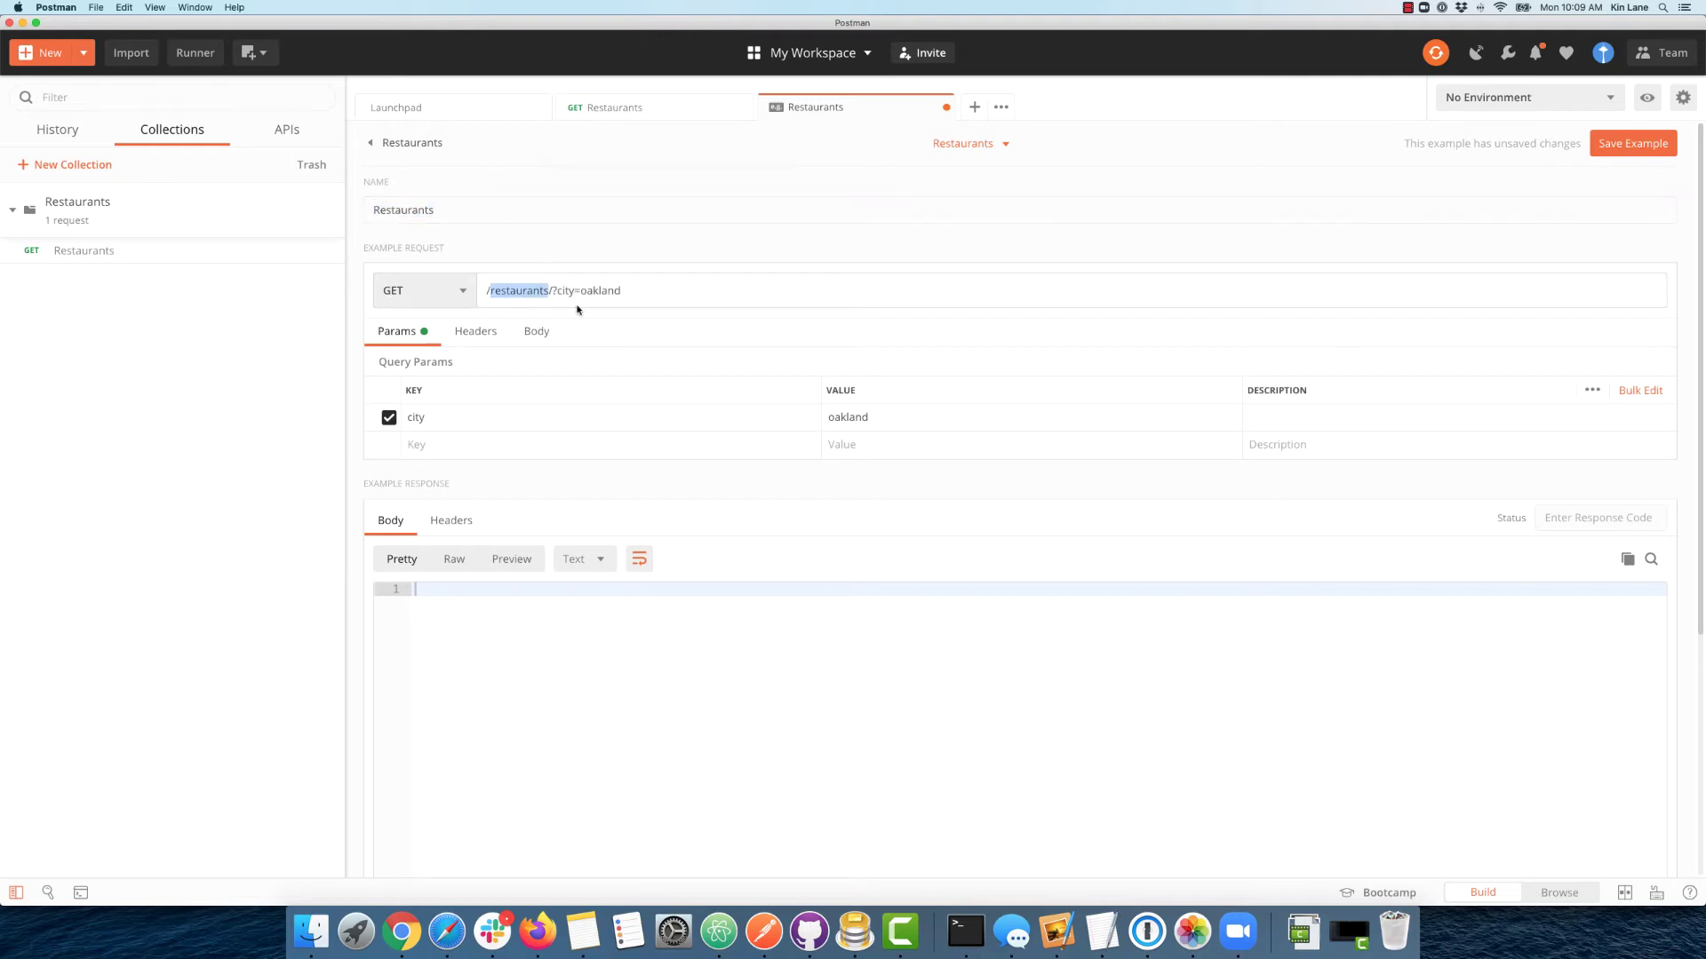
# Copy the full content of restaurants-oakland.json from Atom and paste it into the Postman example's response body
pyautogui.click(719, 931)
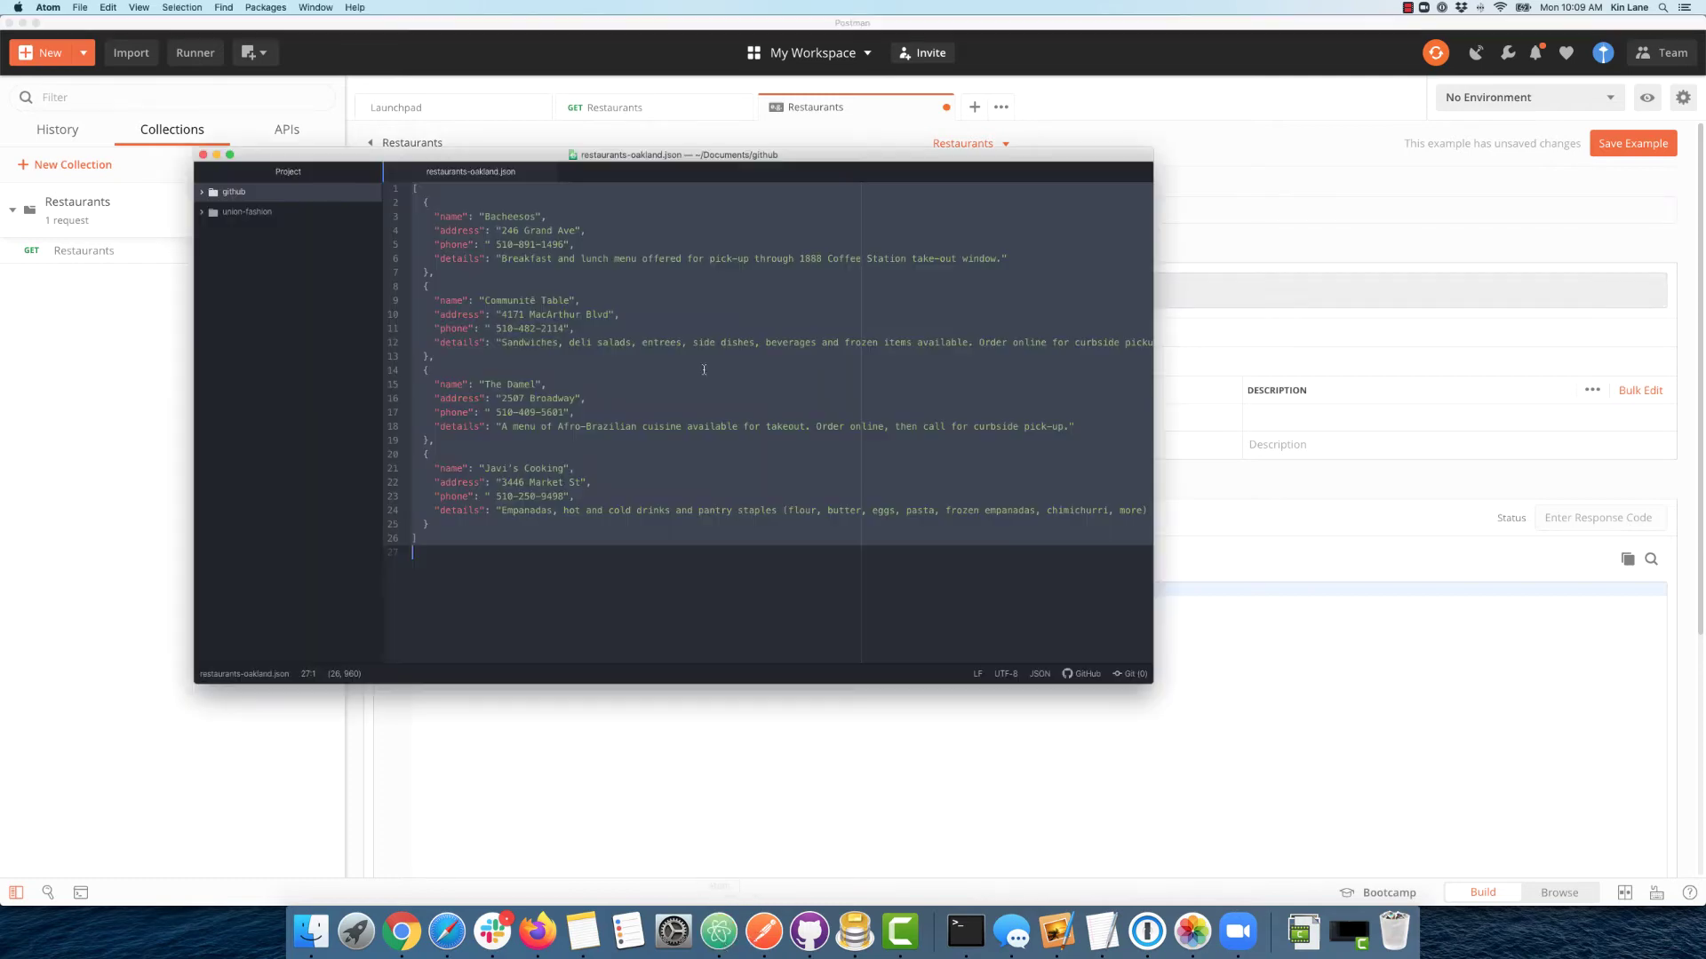
pyautogui.click(703, 370)
pyautogui.press('super+a')
pyautogui.press('super+c')
pyautogui.click(624, 718)
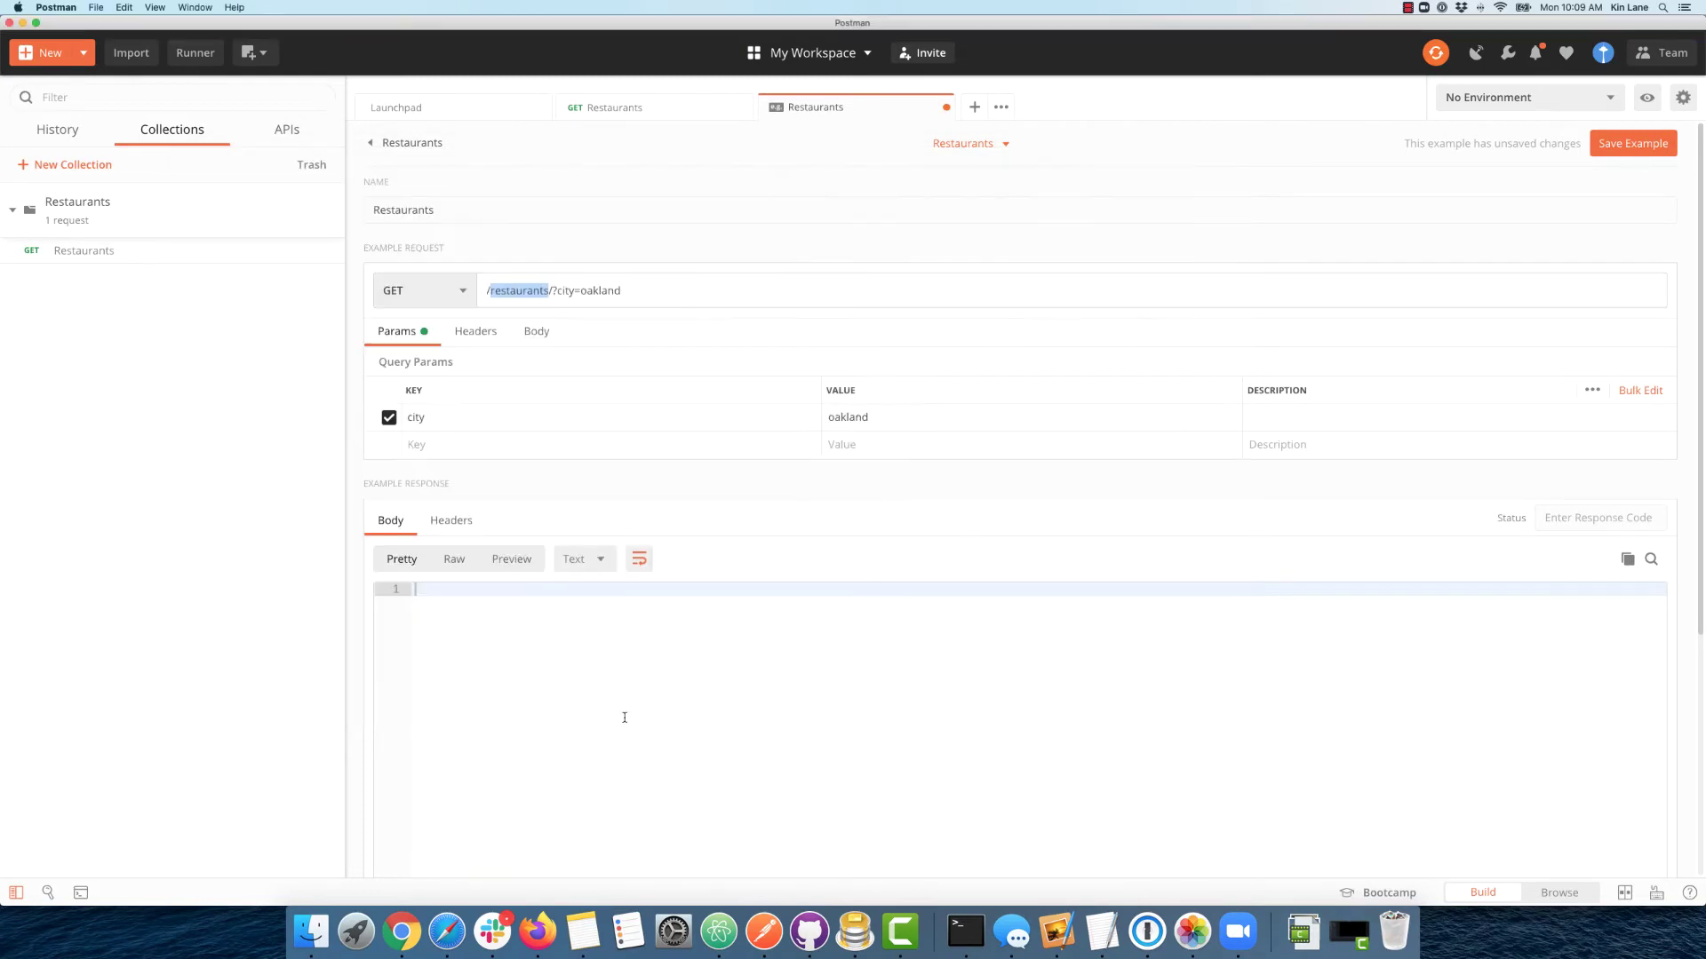
pyautogui.click(590, 636)
pyautogui.press('super+v')
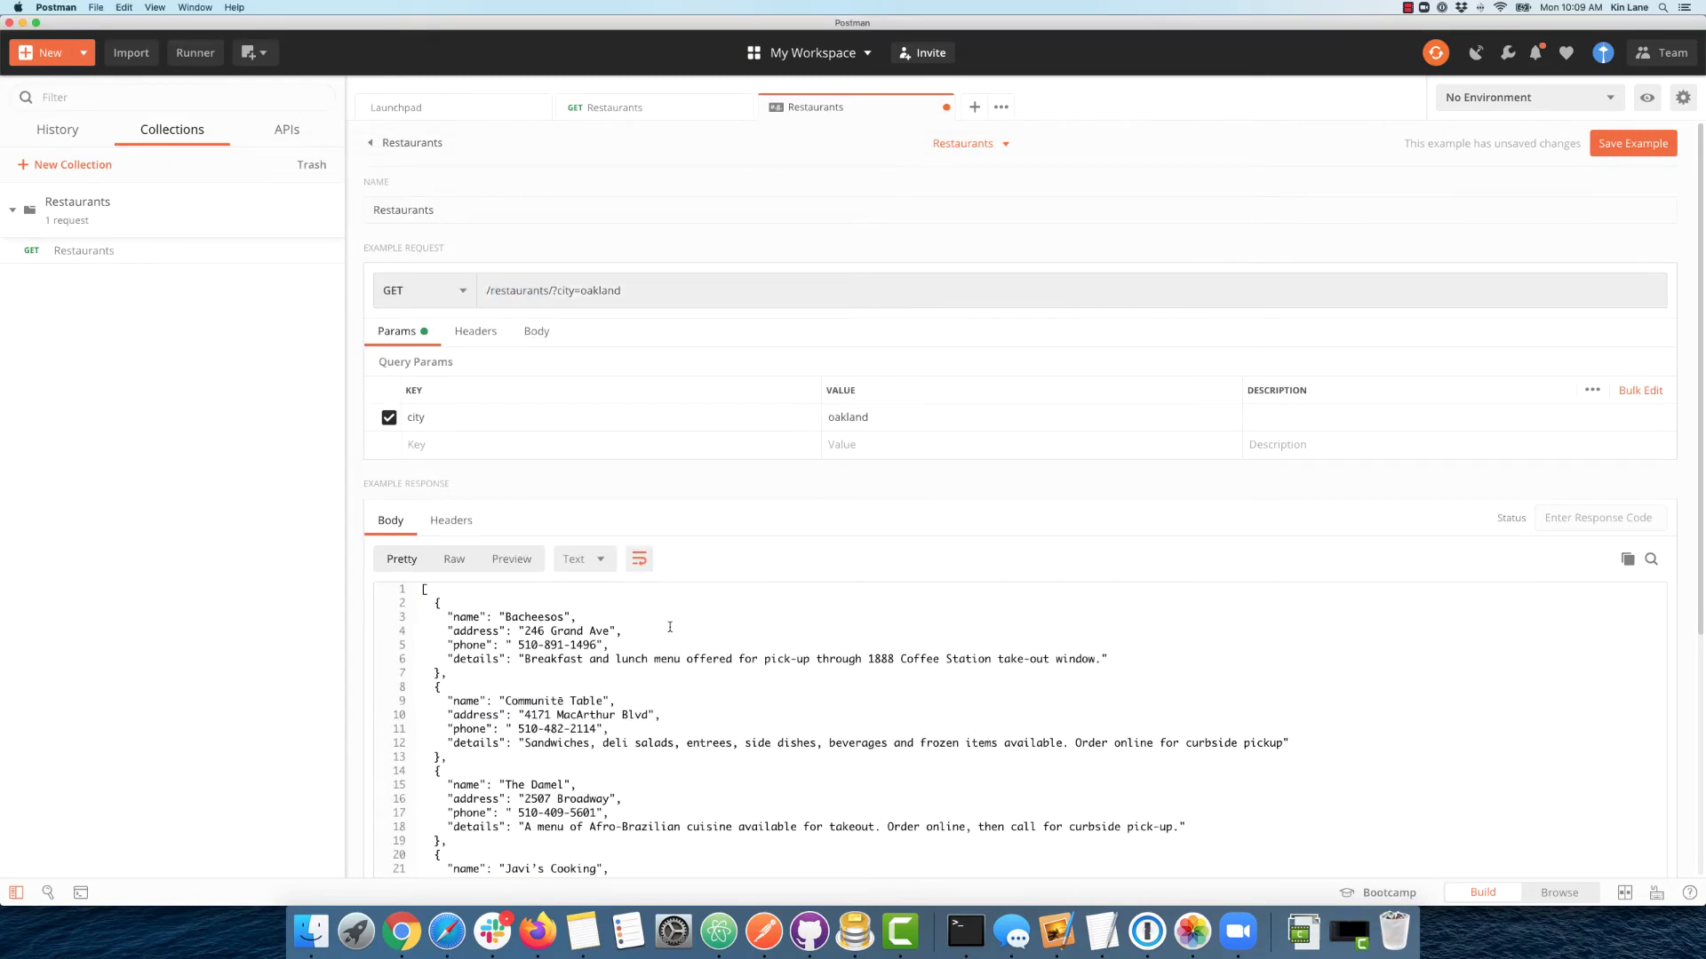
pyautogui.click(670, 627)
# Set the example response's status code to 200
pyautogui.click(1578, 522)
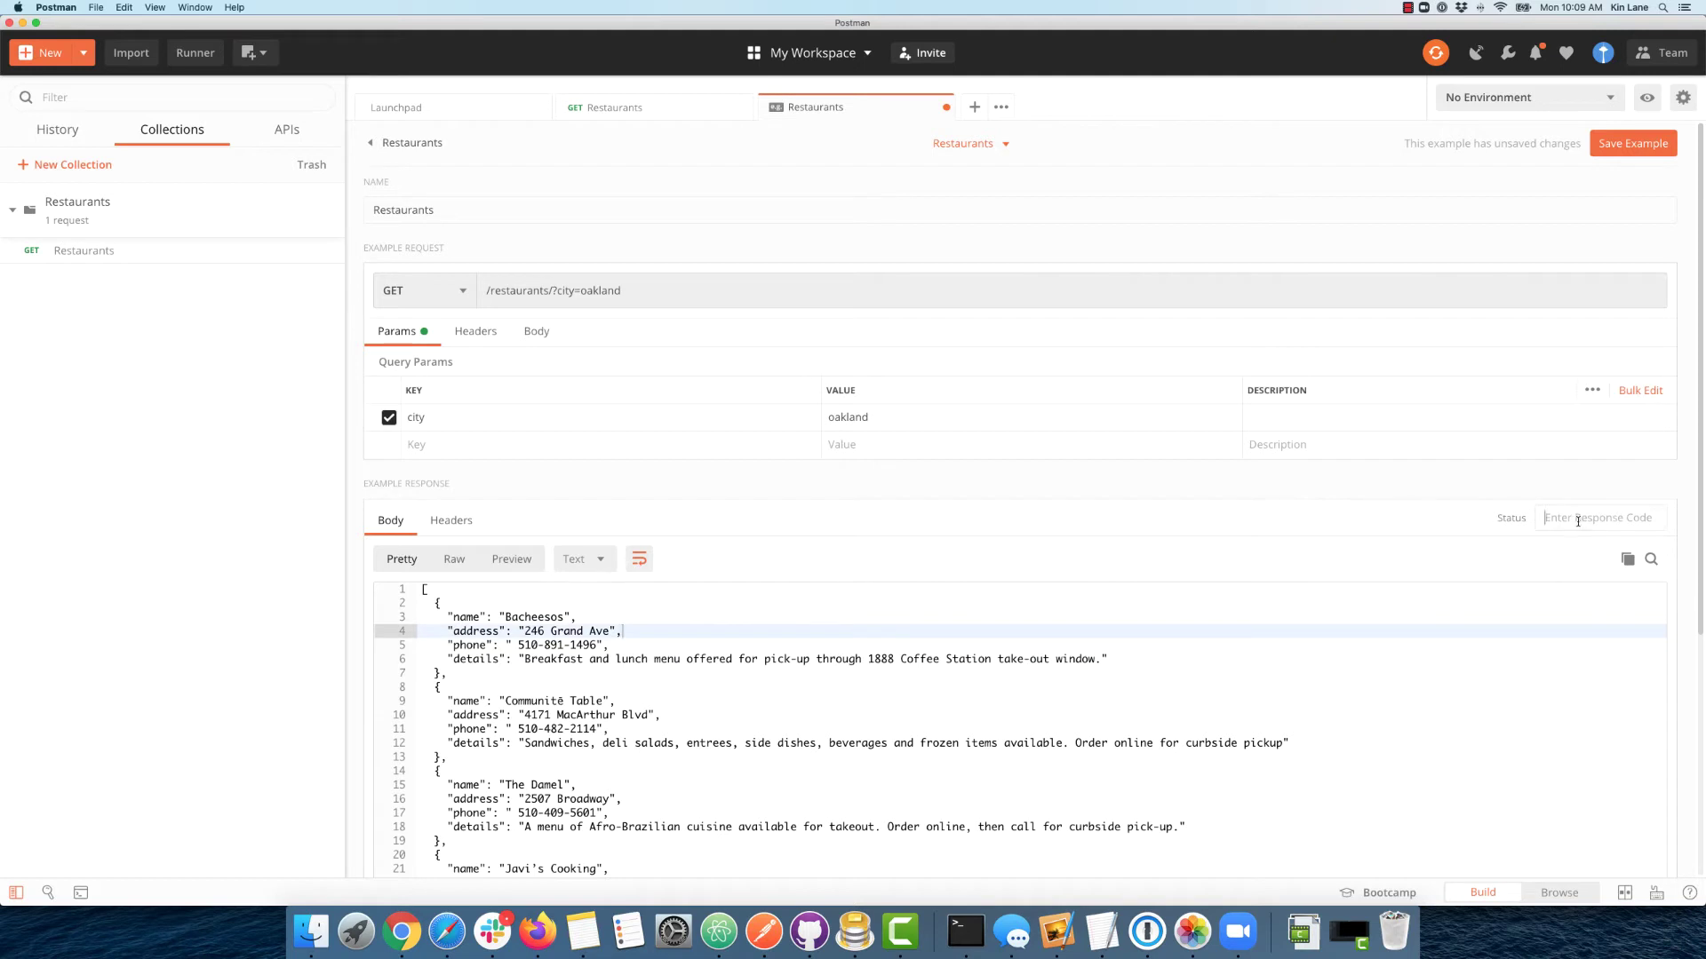
pyautogui.write('200')
pyautogui.click(1571, 548)
# Add a Content-Type response header with the value application/json to the example
pyautogui.click(451, 520)
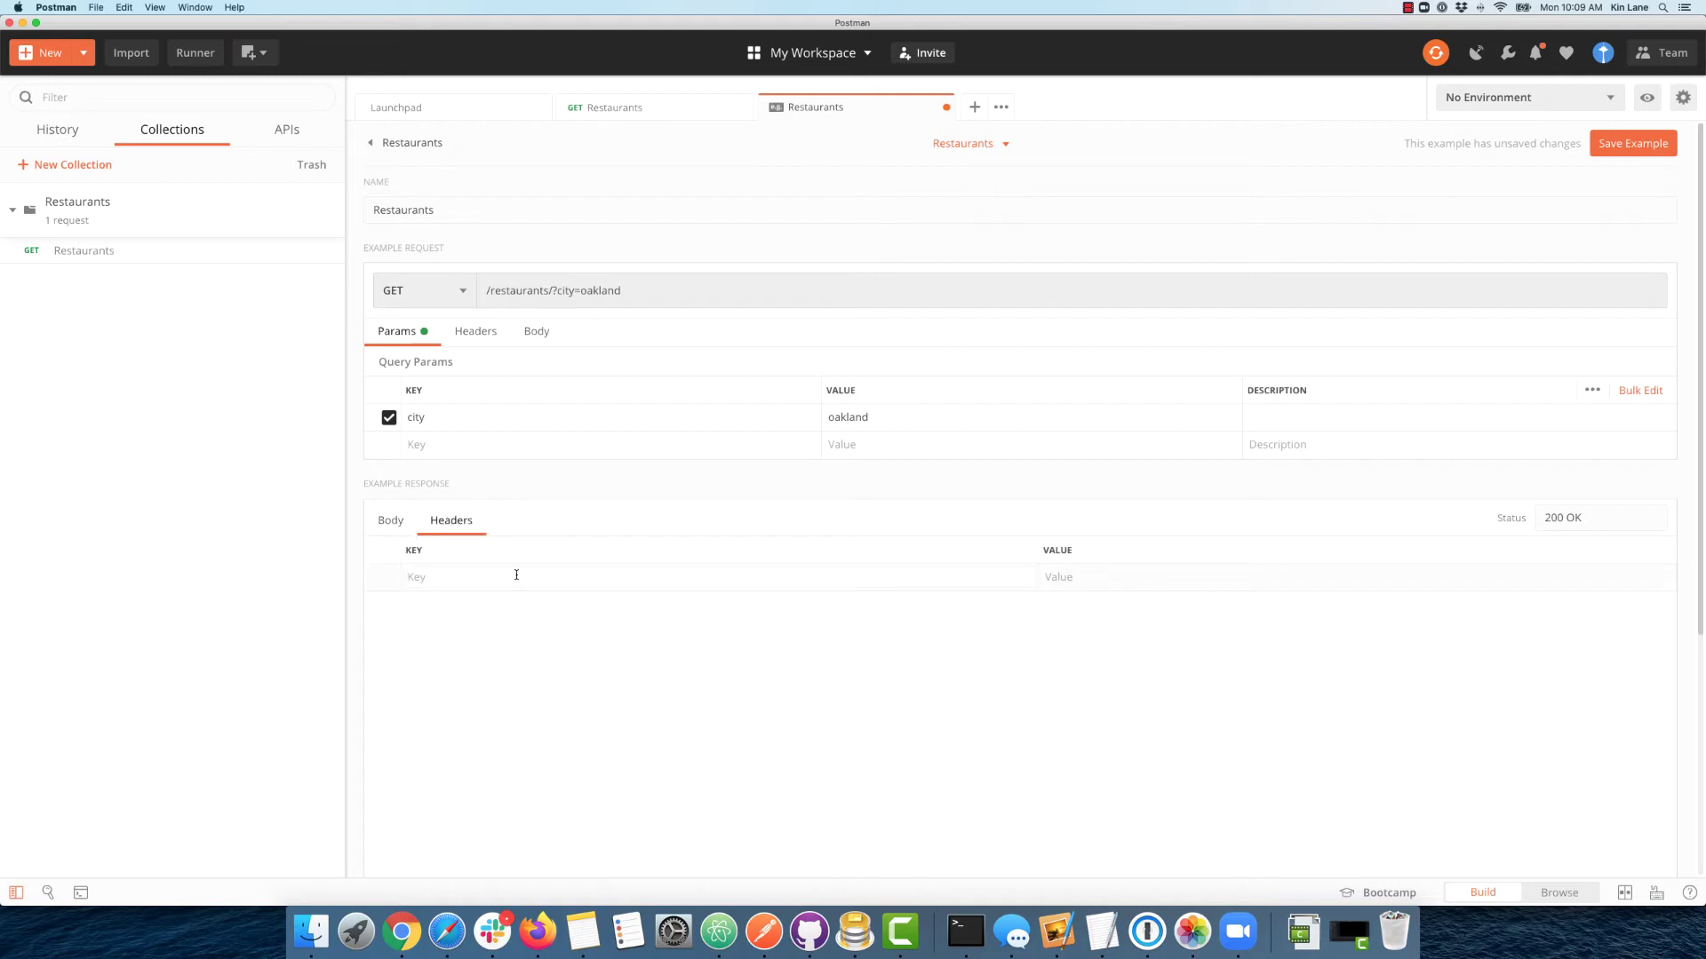
pyautogui.write('con')
pyautogui.press('Down')
pyautogui.press('Down')
pyautogui.press('Down')
pyautogui.press('Down')
pyautogui.press('Down')
pyautogui.press('Down')
pyautogui.press('Down')
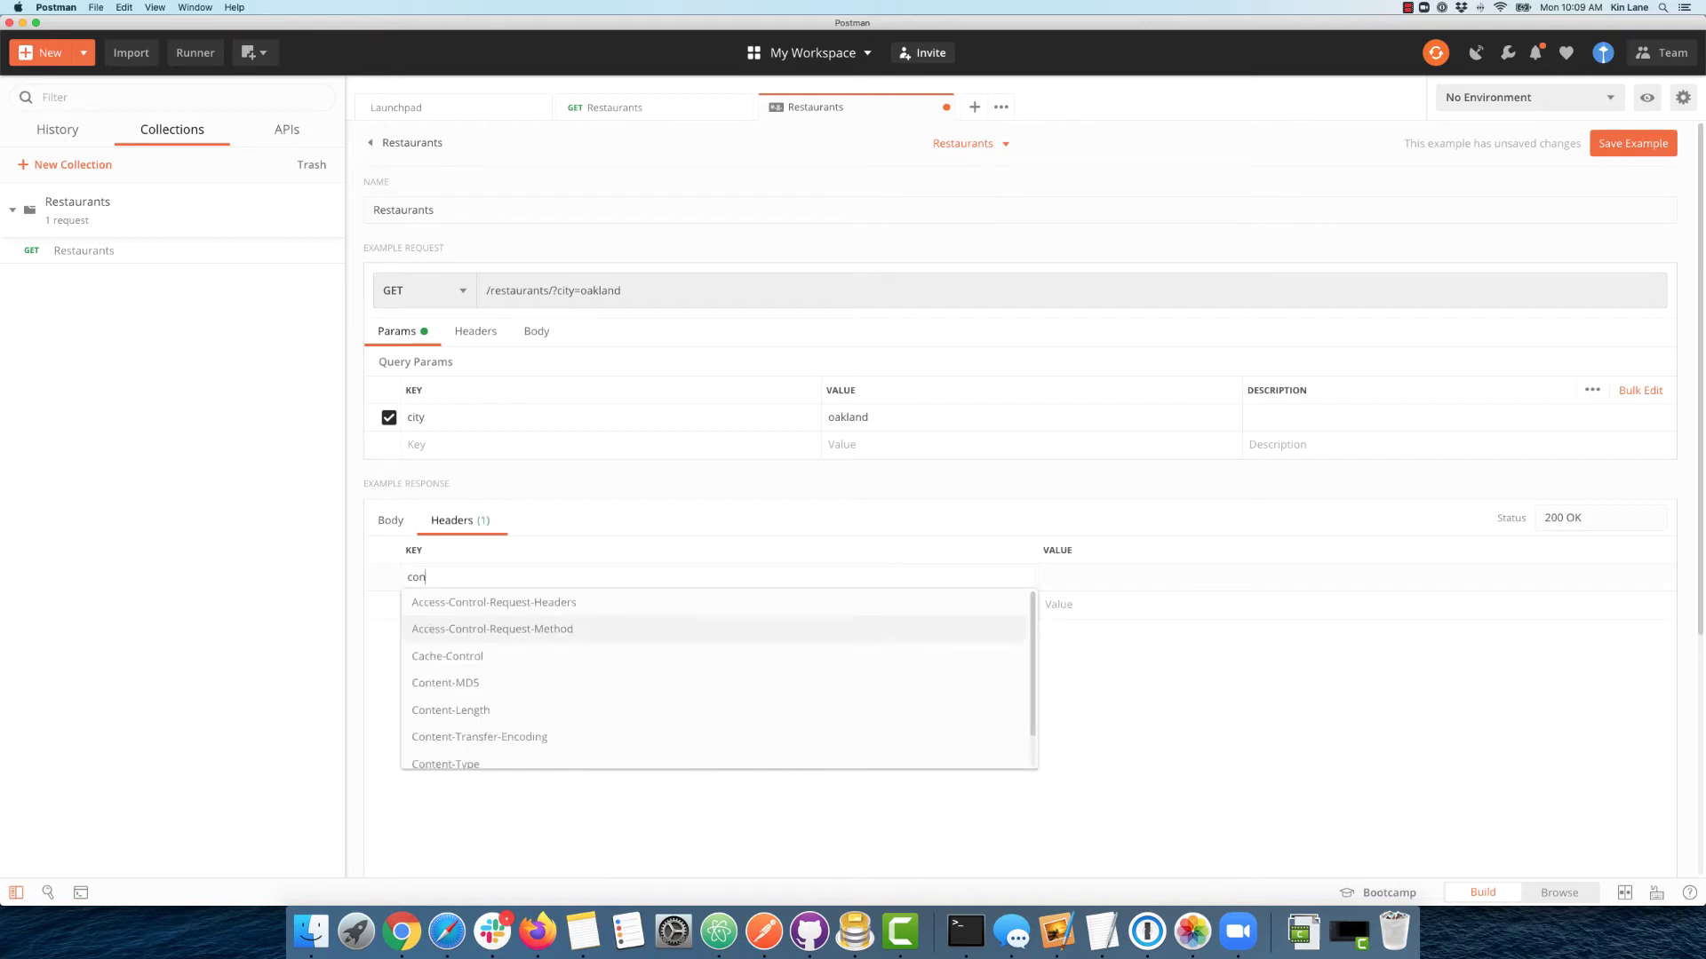
pyautogui.press('Return')
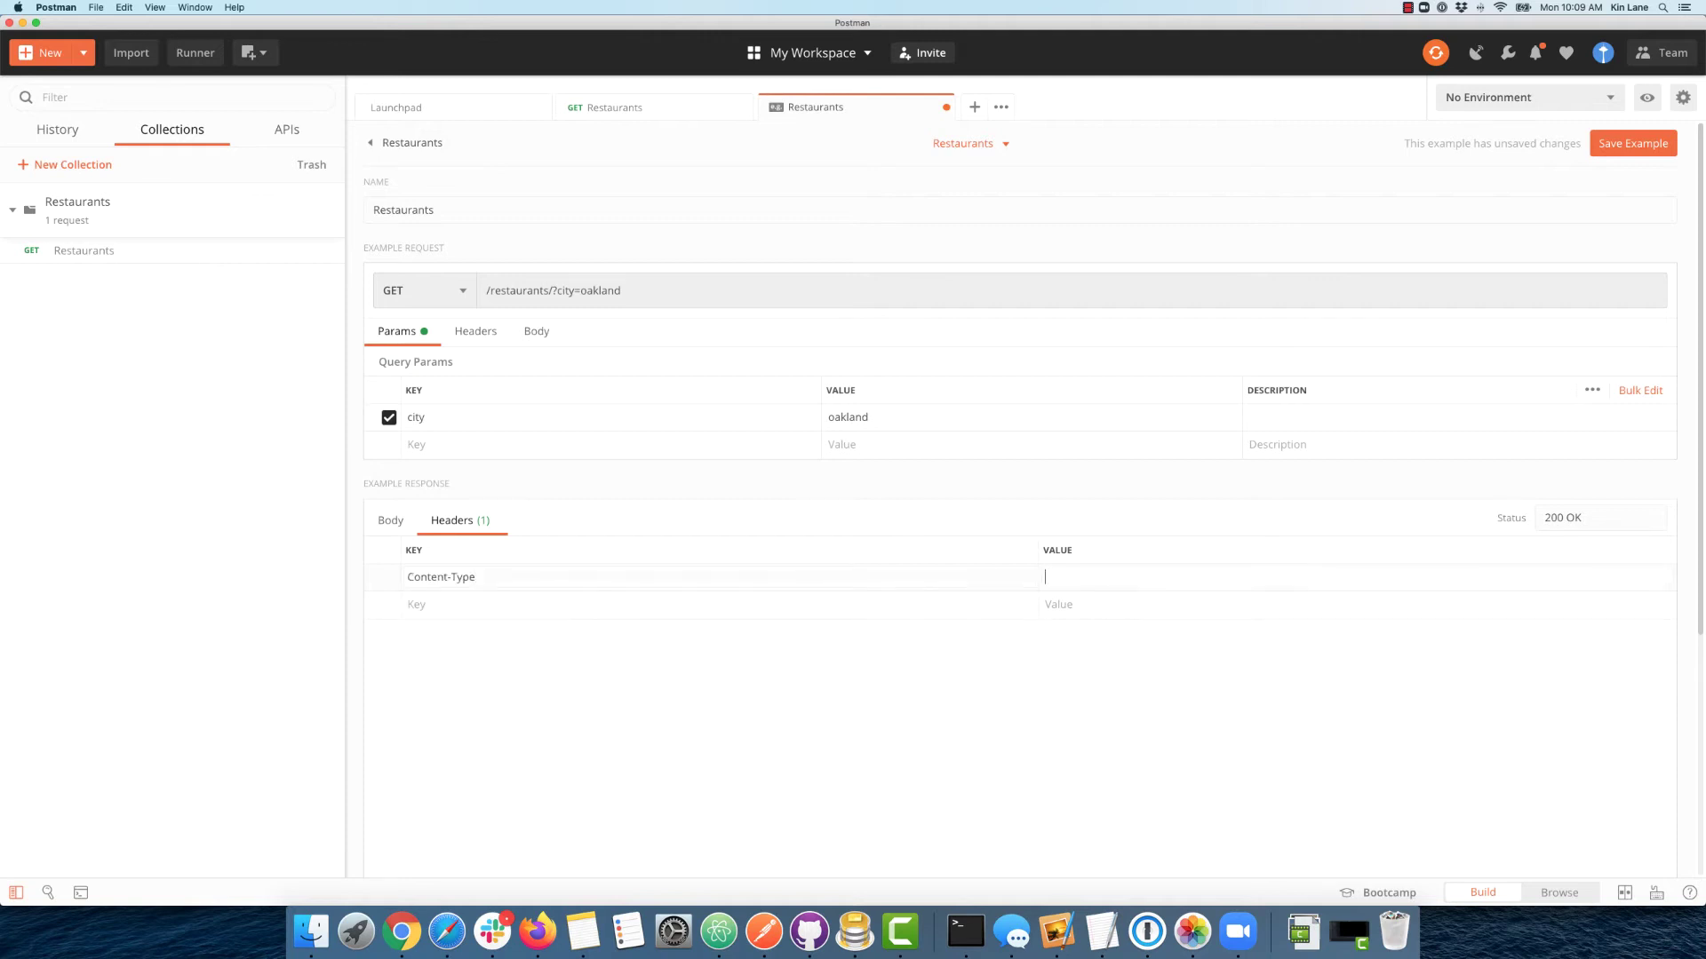
pyautogui.write('appl')
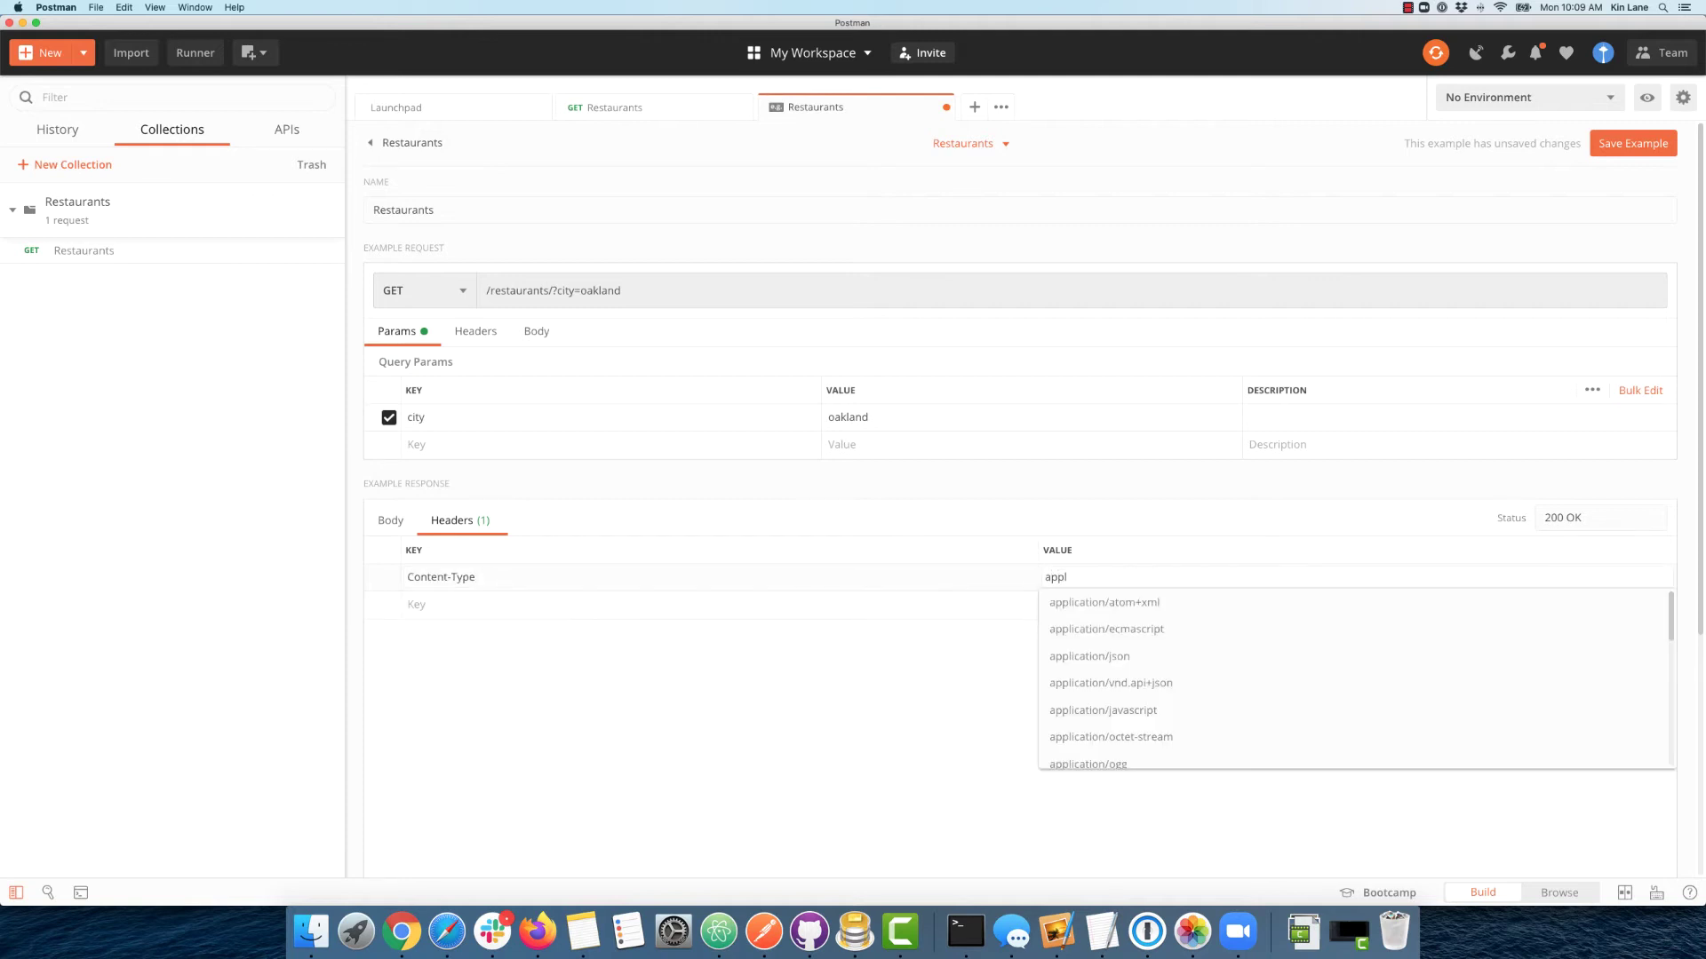
pyautogui.press('Down')
pyautogui.press('Down')
pyautogui.press('Down')
pyautogui.press('Return')
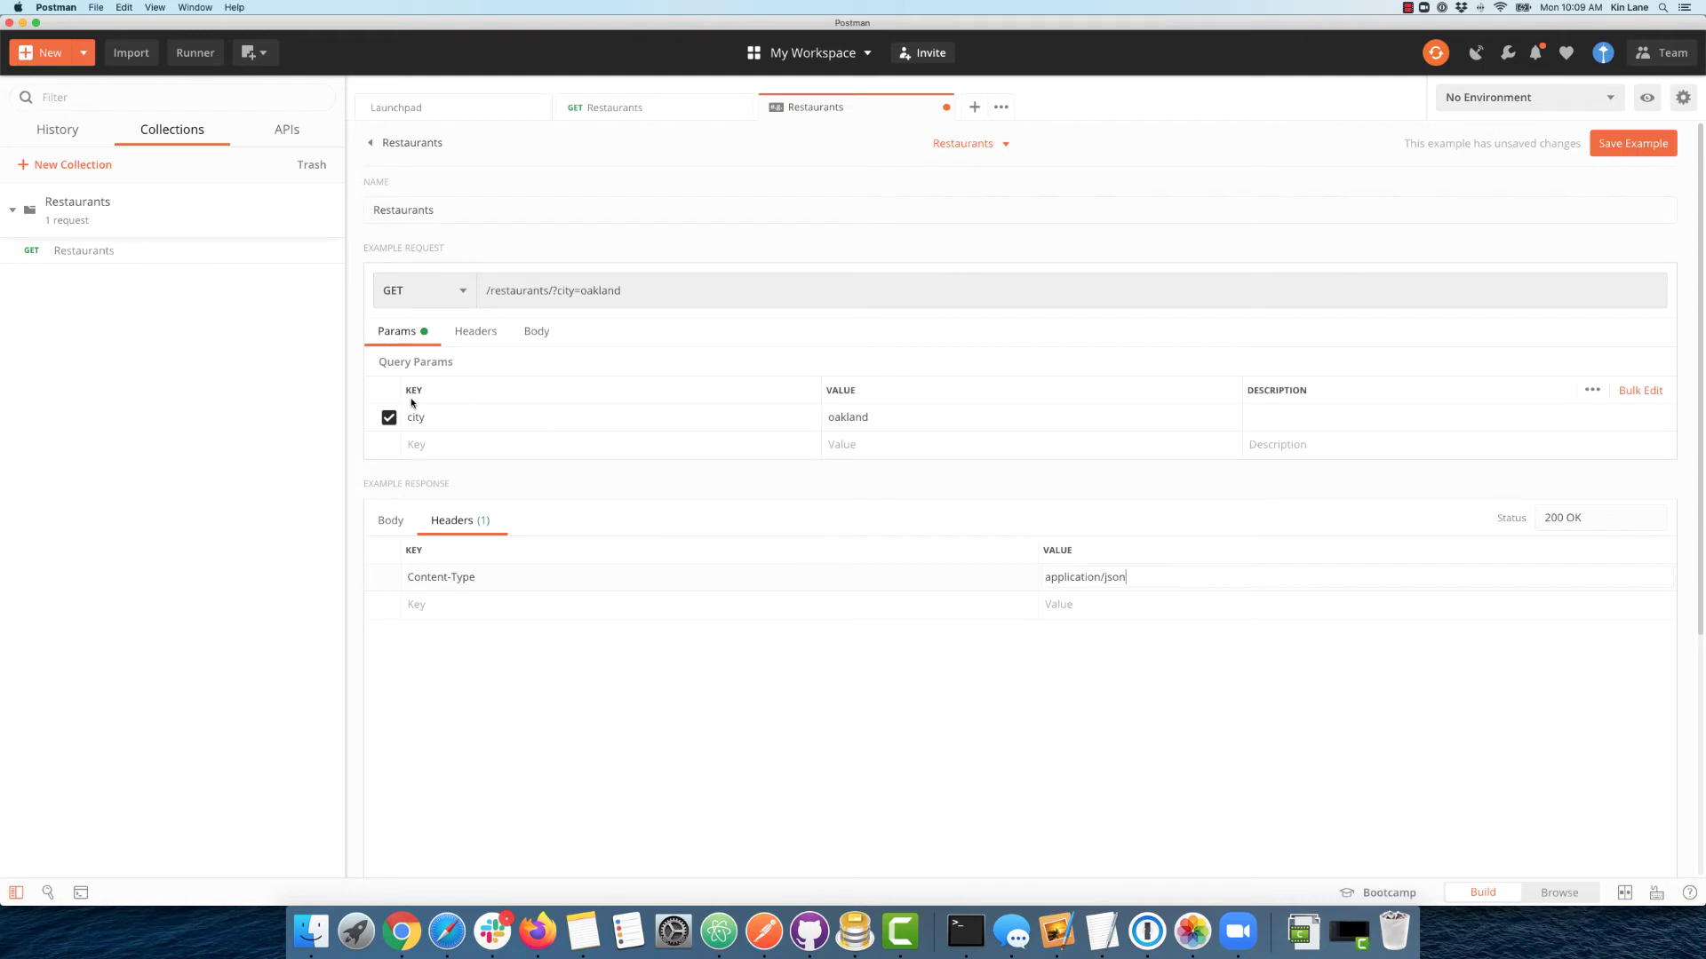
# Set the example response body's format to JSON and save the example
pyautogui.click(391, 526)
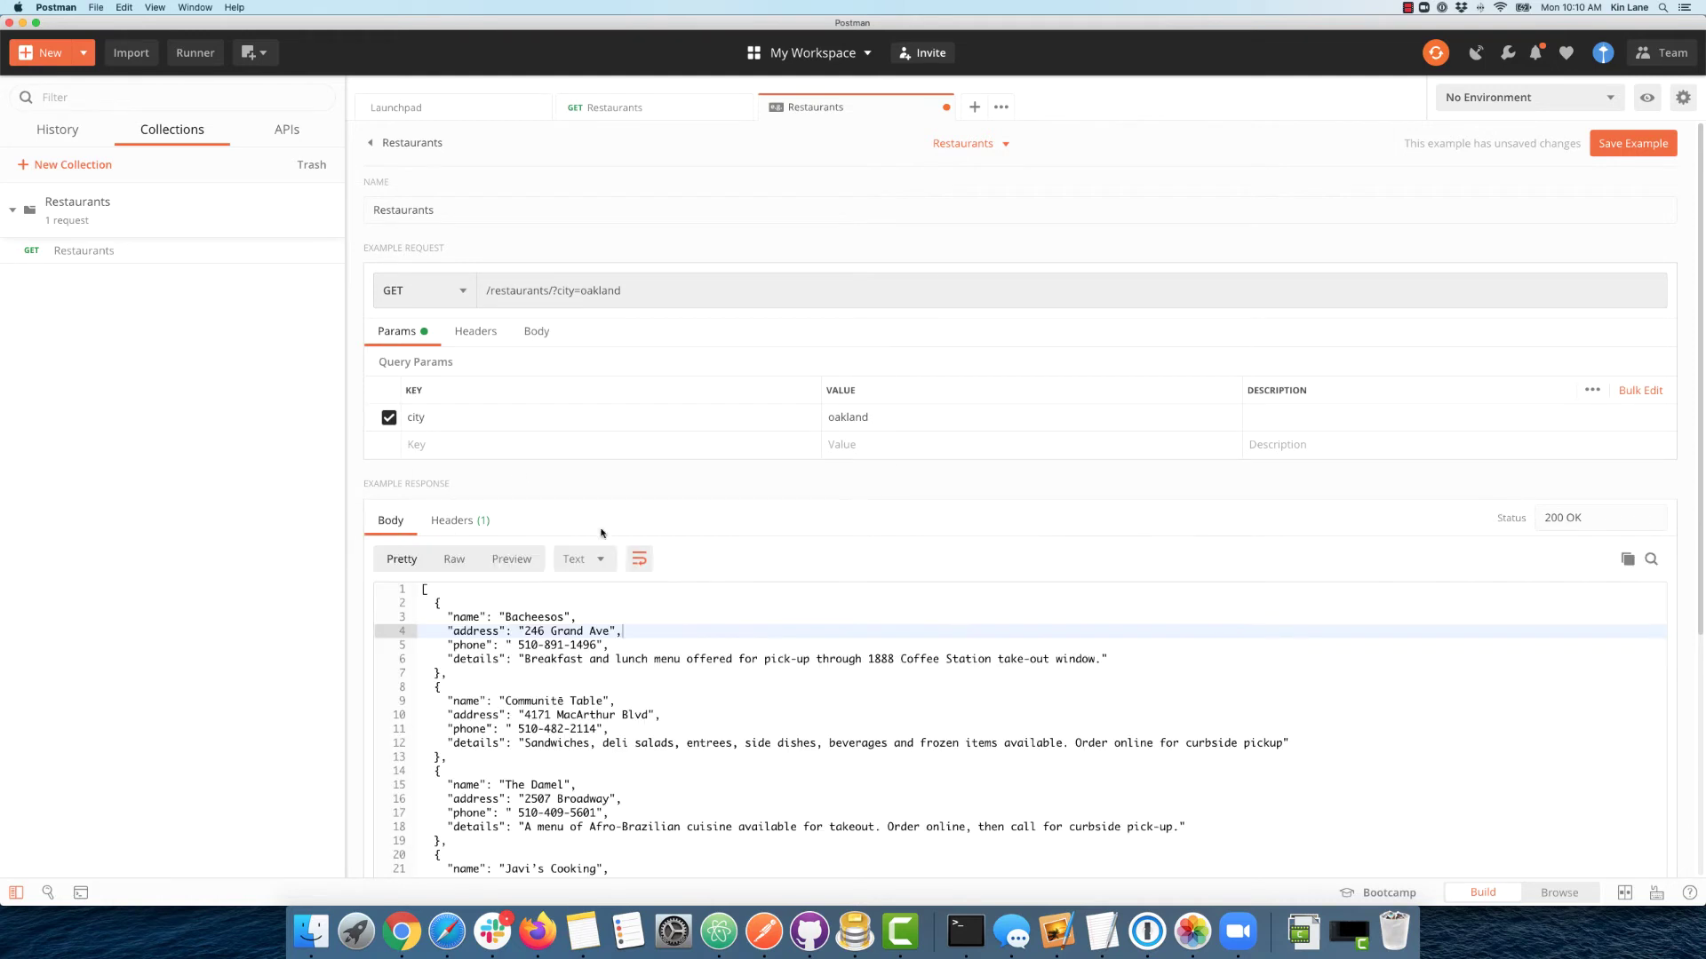
pyautogui.click(605, 622)
pyautogui.click(595, 559)
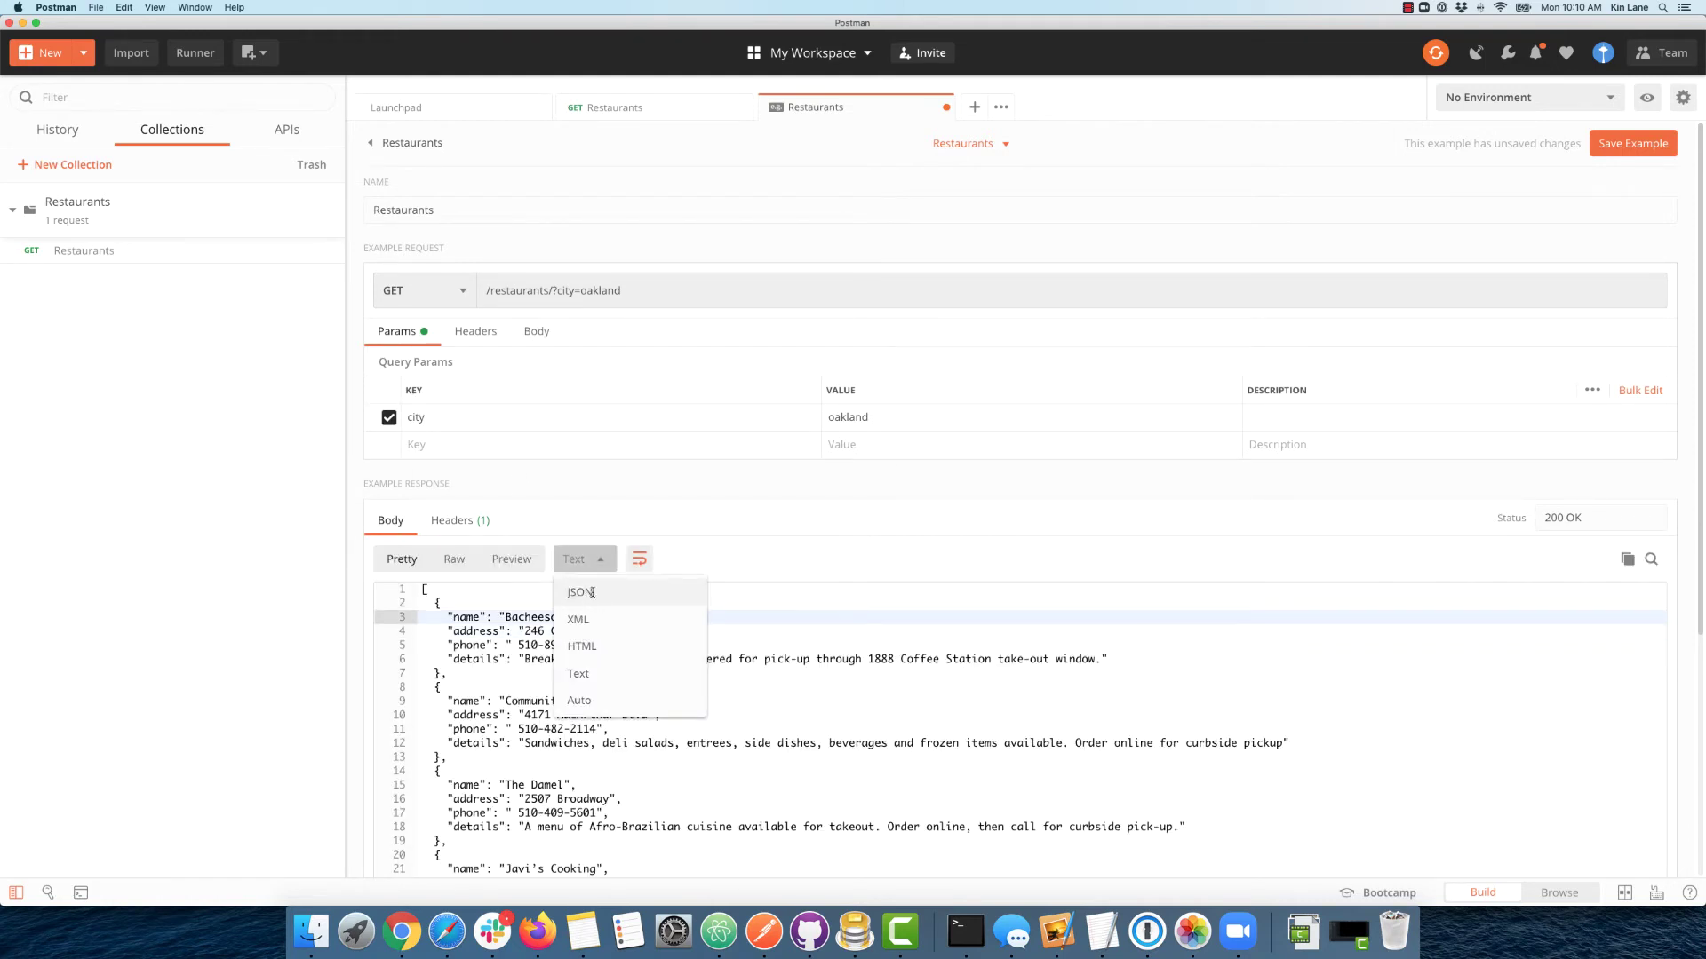
pyautogui.click(580, 593)
pyautogui.click(1640, 142)
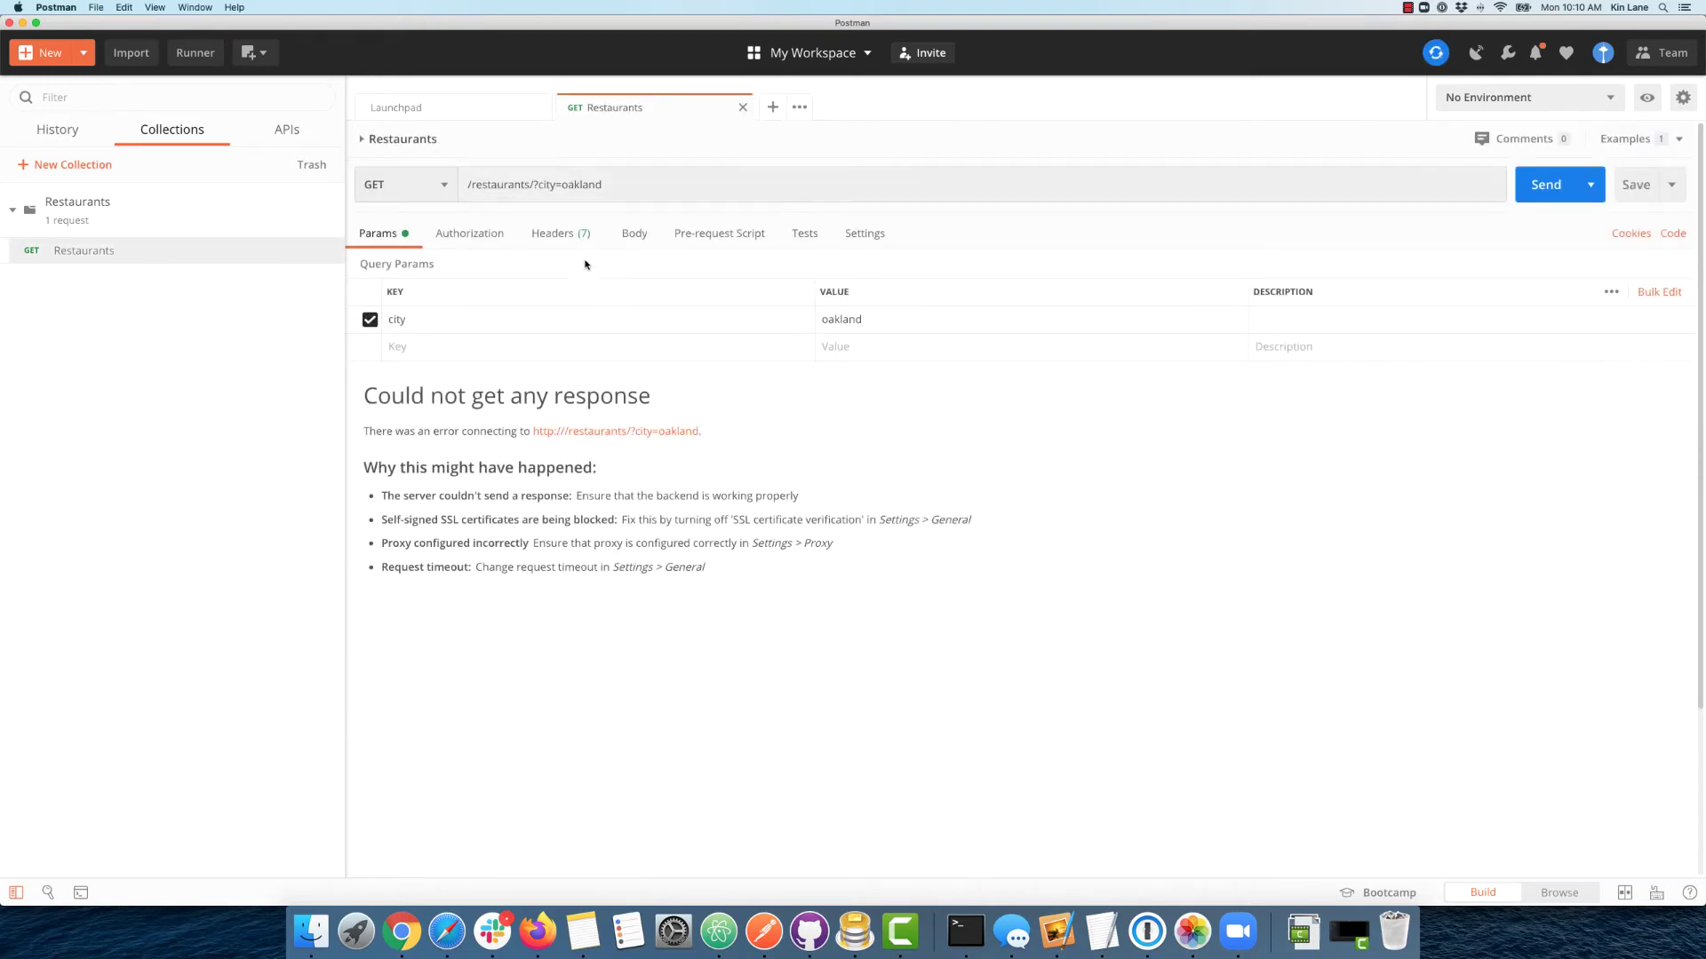
pyautogui.tripleClick(617, 183)
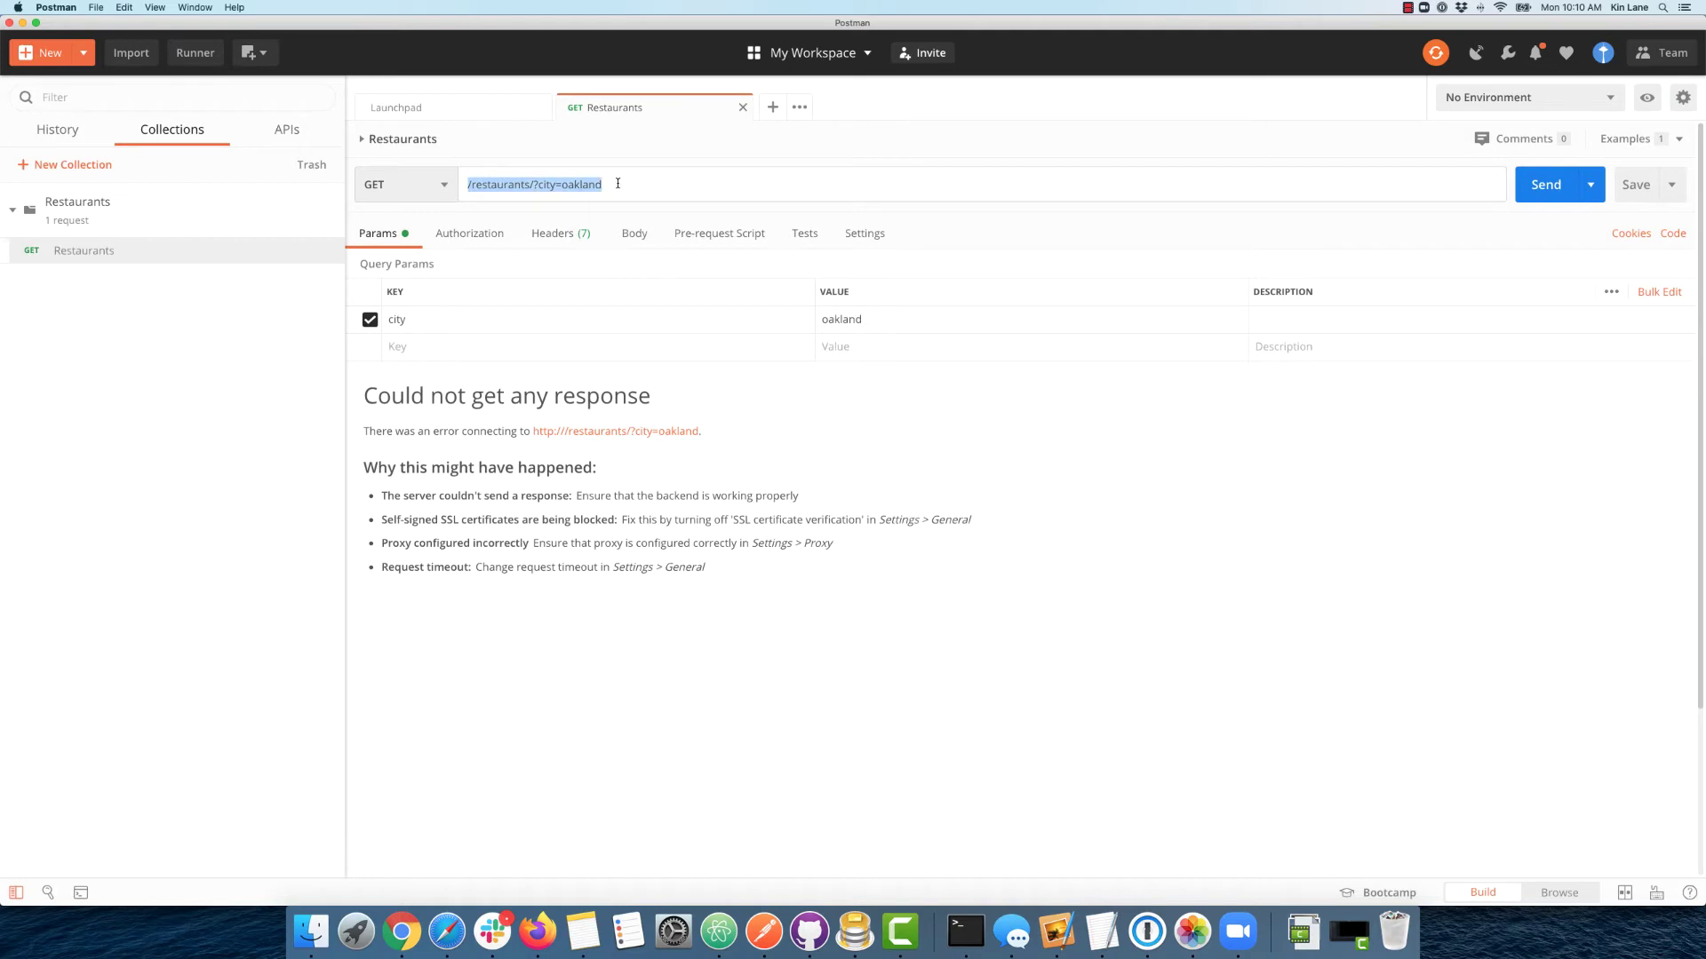
pyautogui.click(1644, 141)
pyautogui.click(1643, 142)
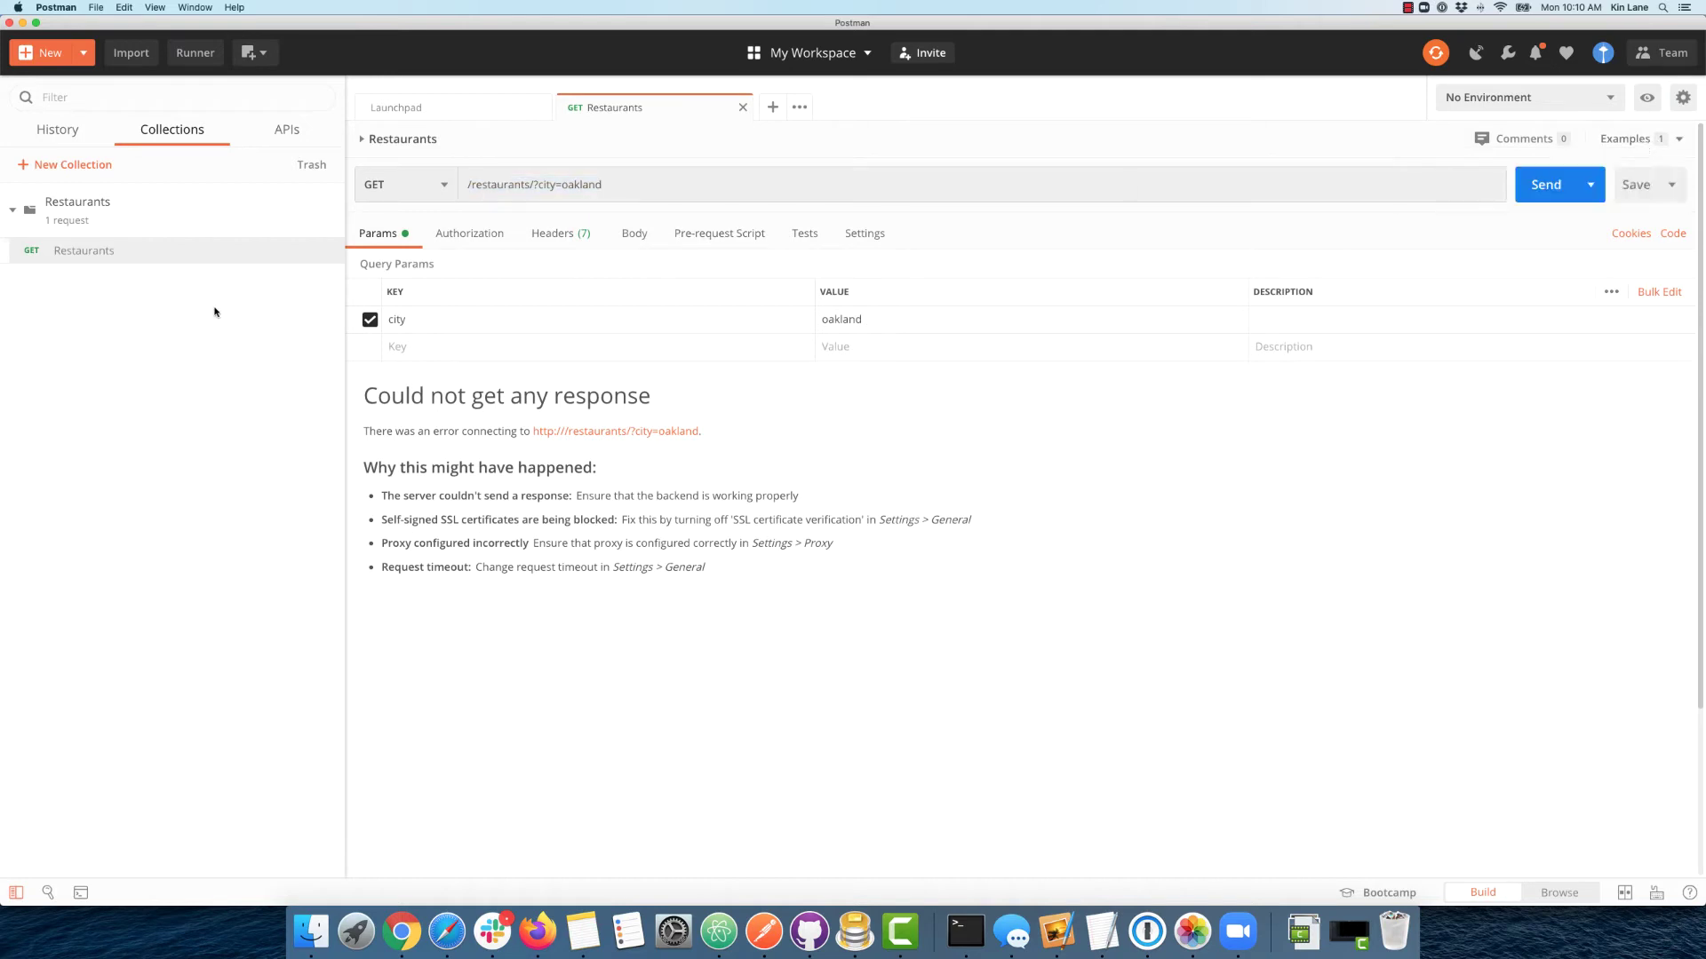
# Create a public mock server named Restaurants for the Restaurants collection, using the CURRENT version tag and no environment
pyautogui.click(333, 223)
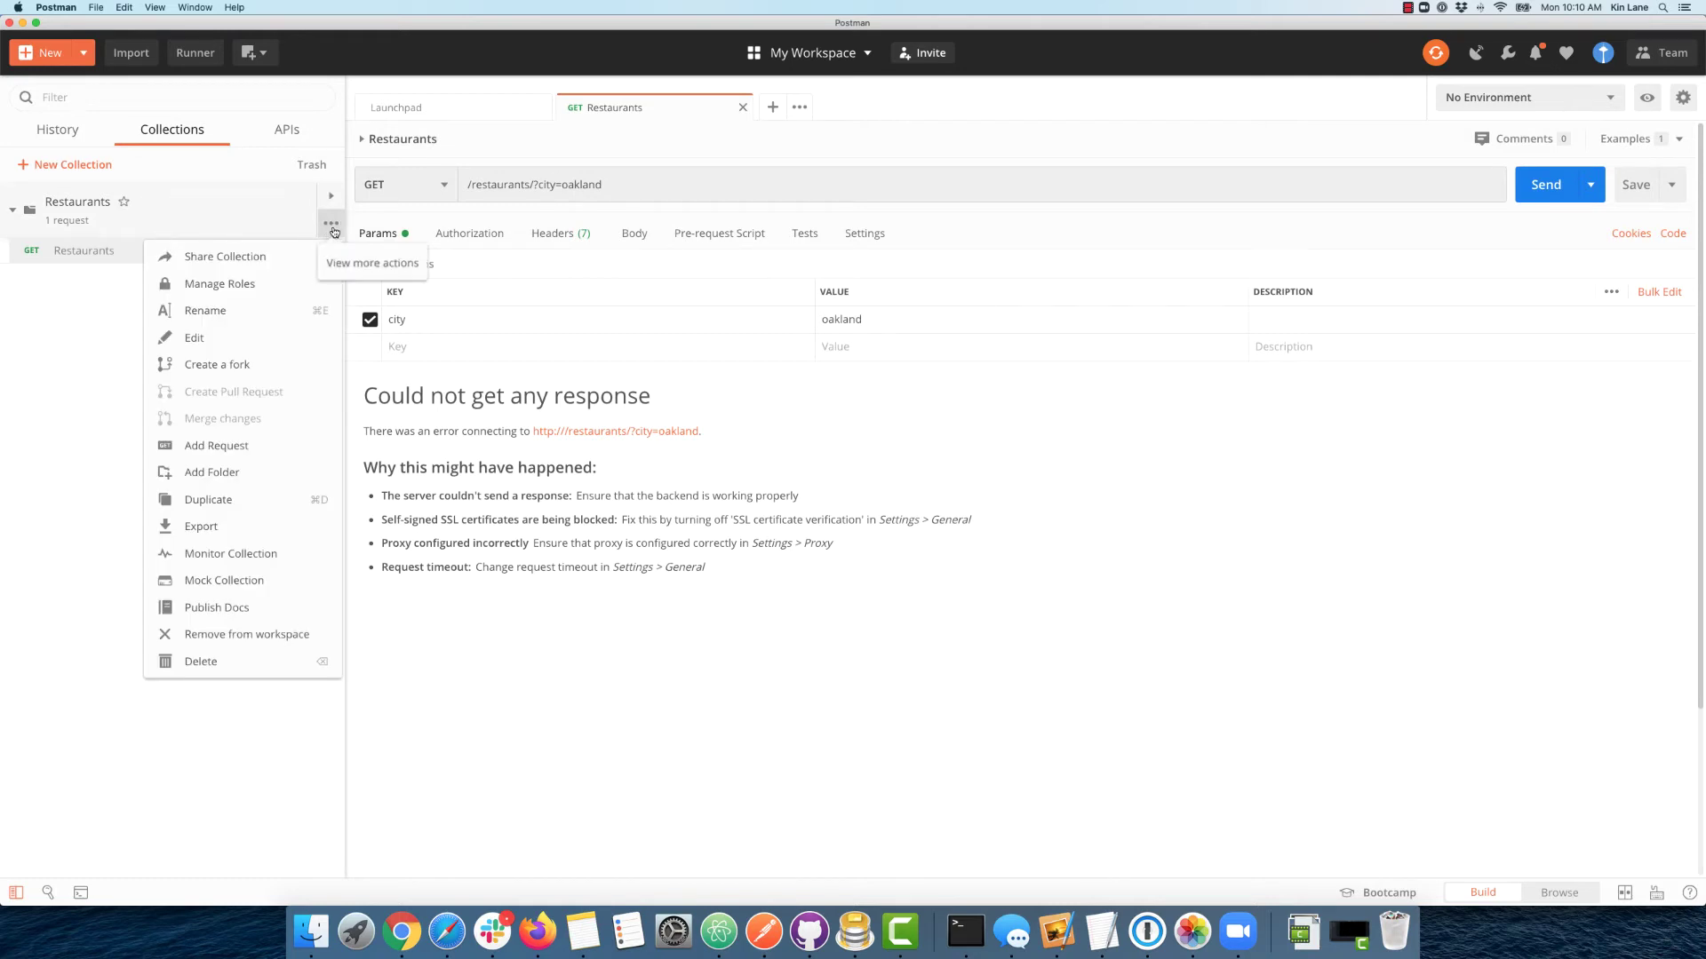
pyautogui.click(199, 589)
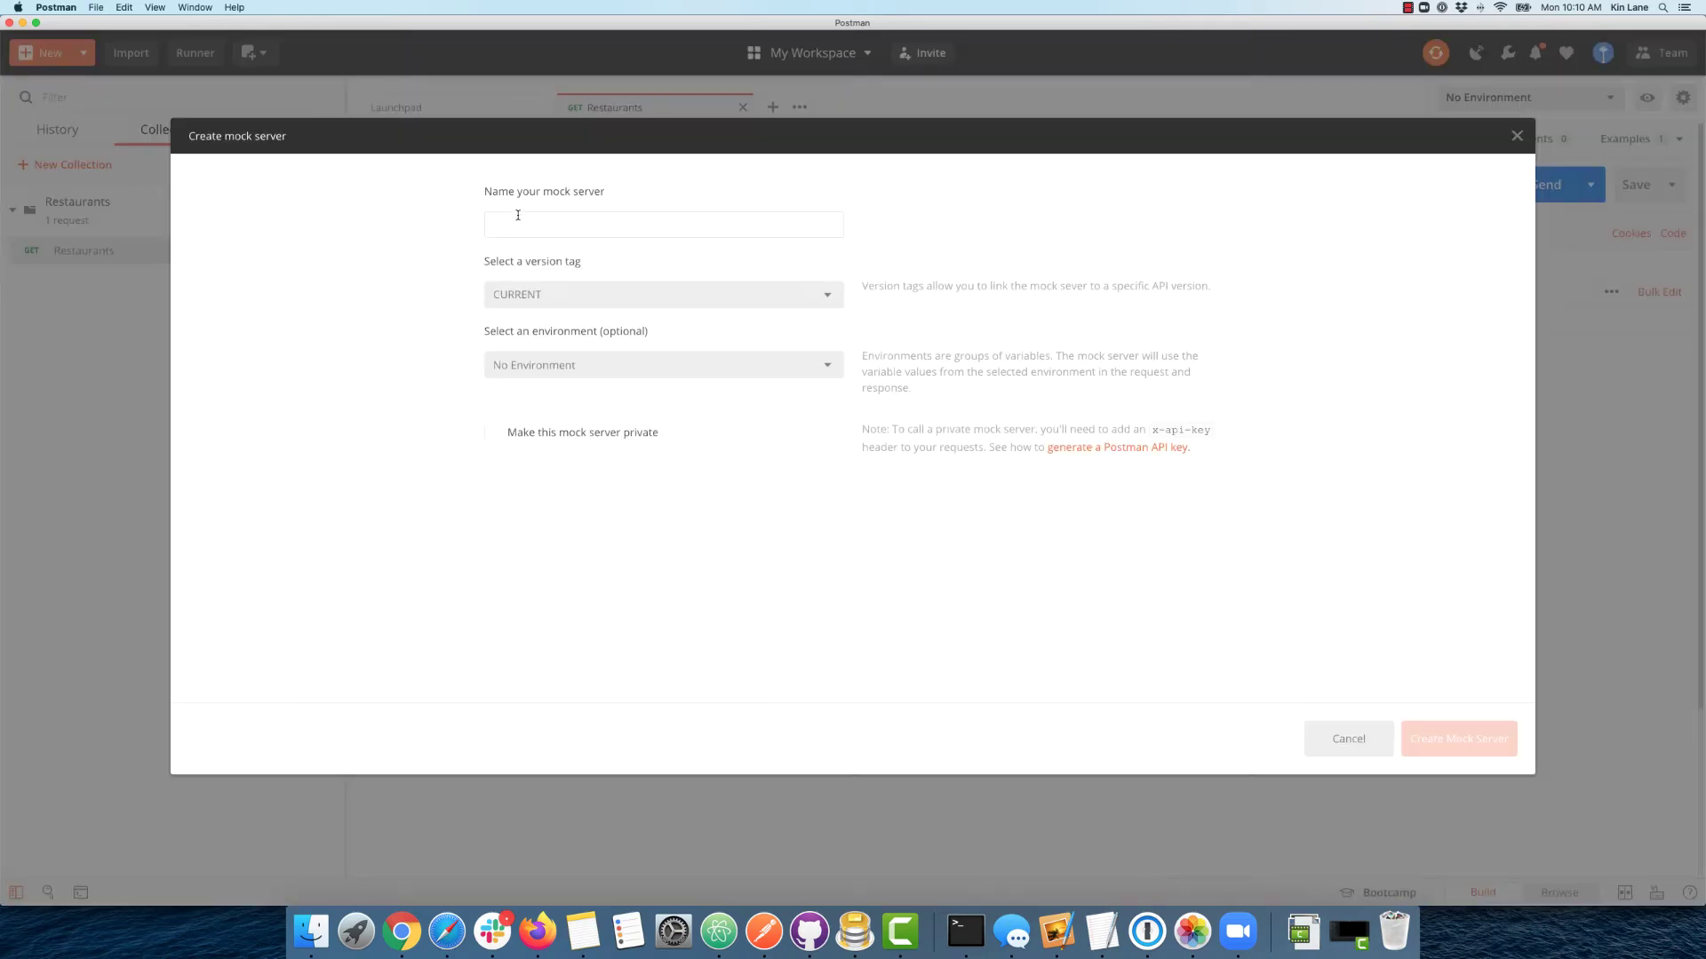
pyautogui.write('Rest')
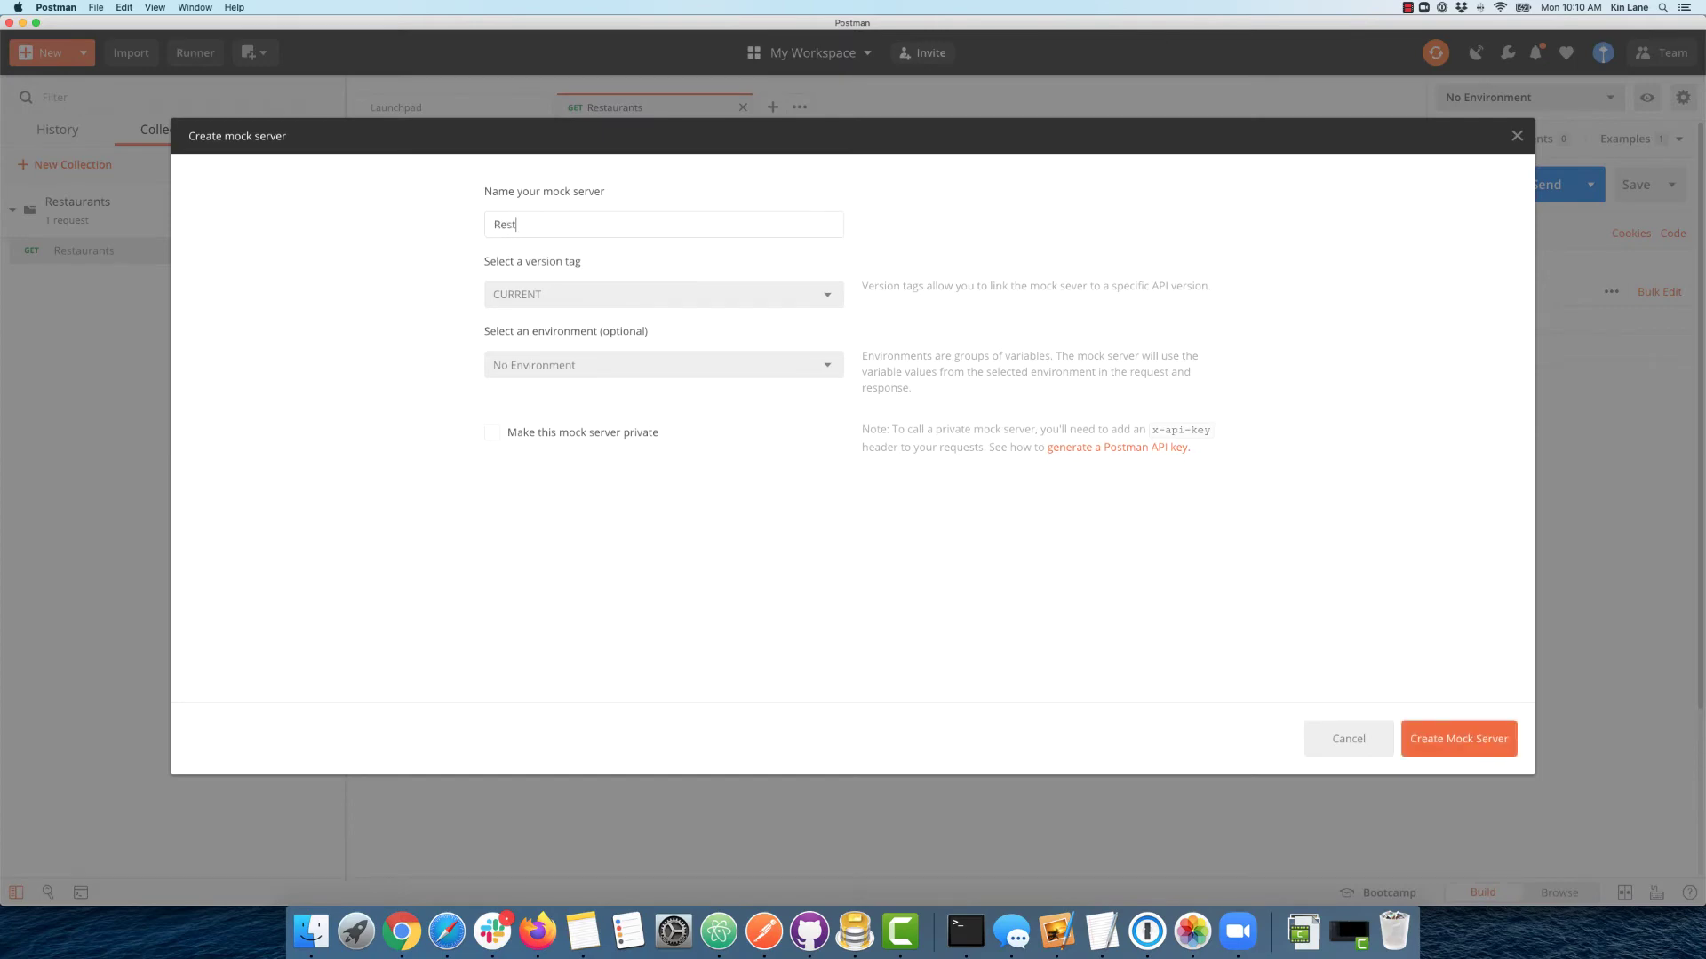
pyautogui.write('aurants')
pyautogui.click(1454, 739)
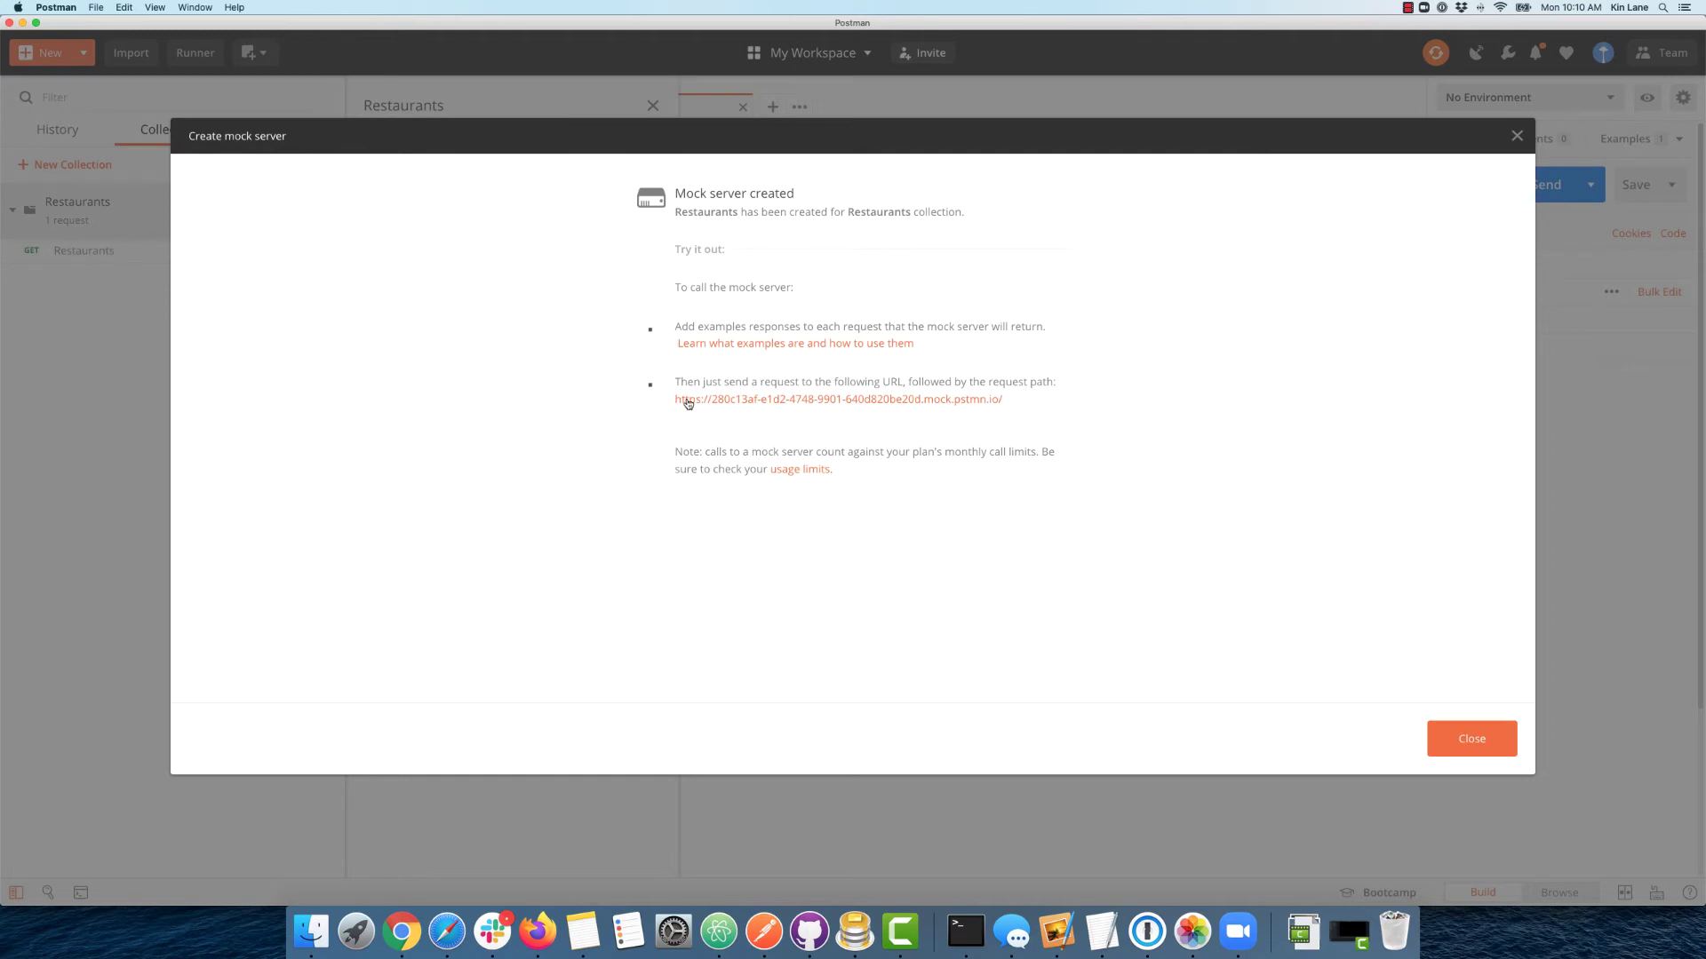
# Open the new mock server's URL as a request, copy its address and close that request without saving
pyautogui.click(937, 407)
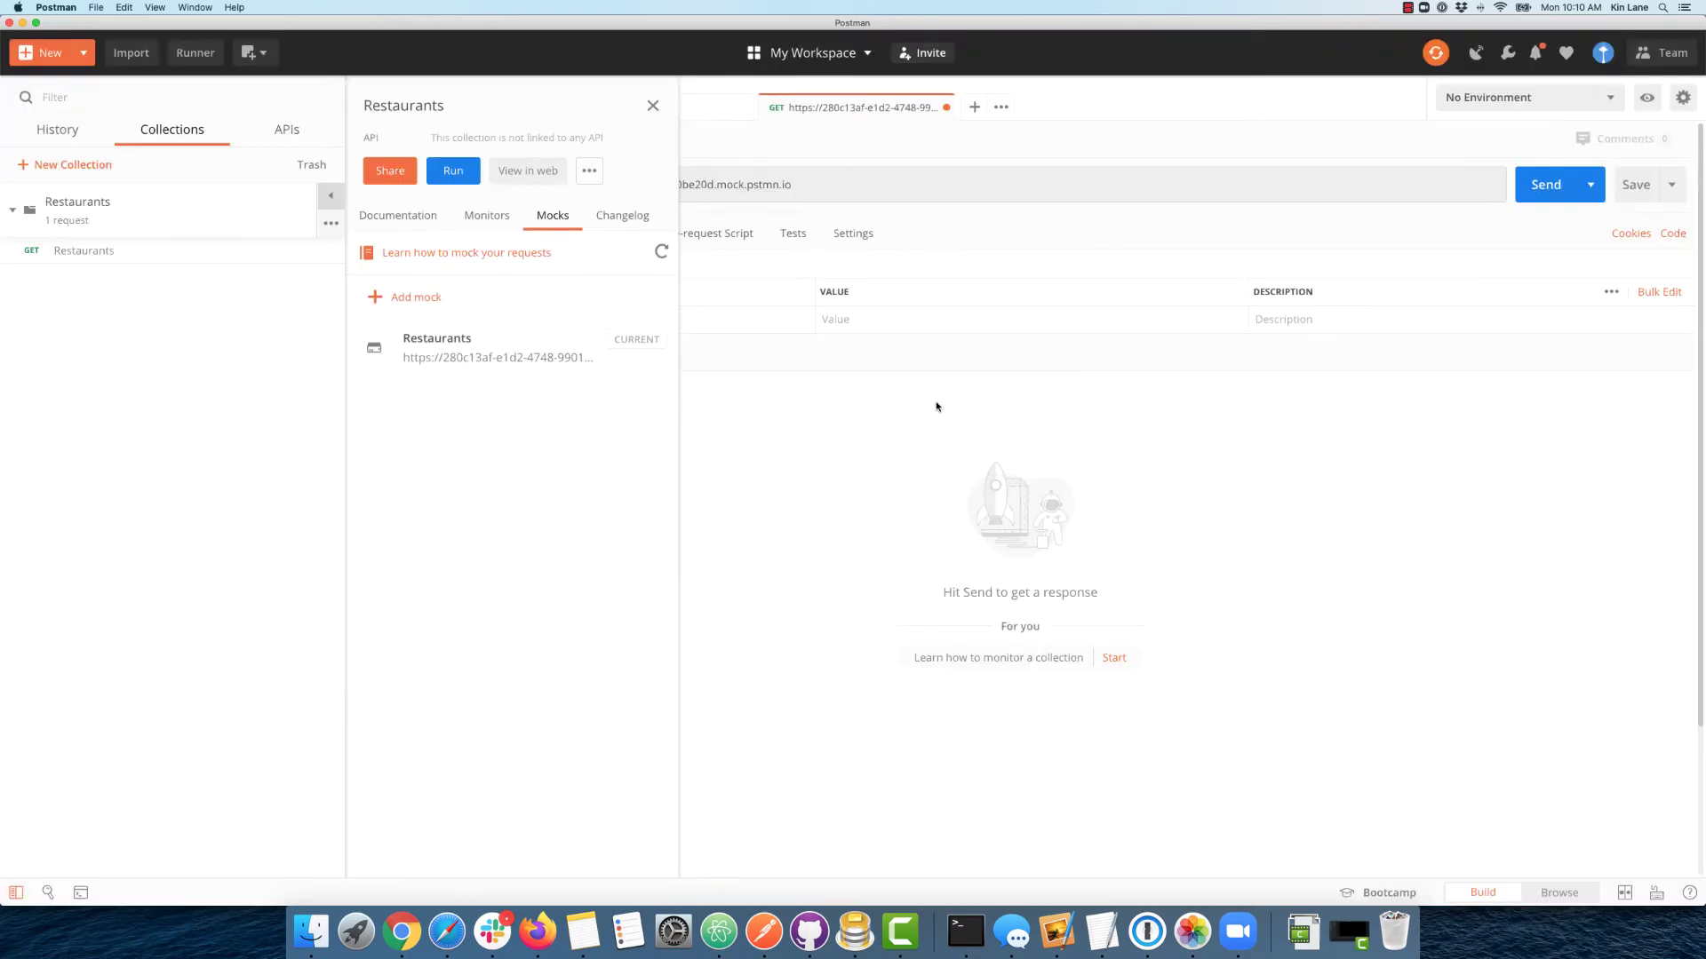
pyautogui.click(652, 107)
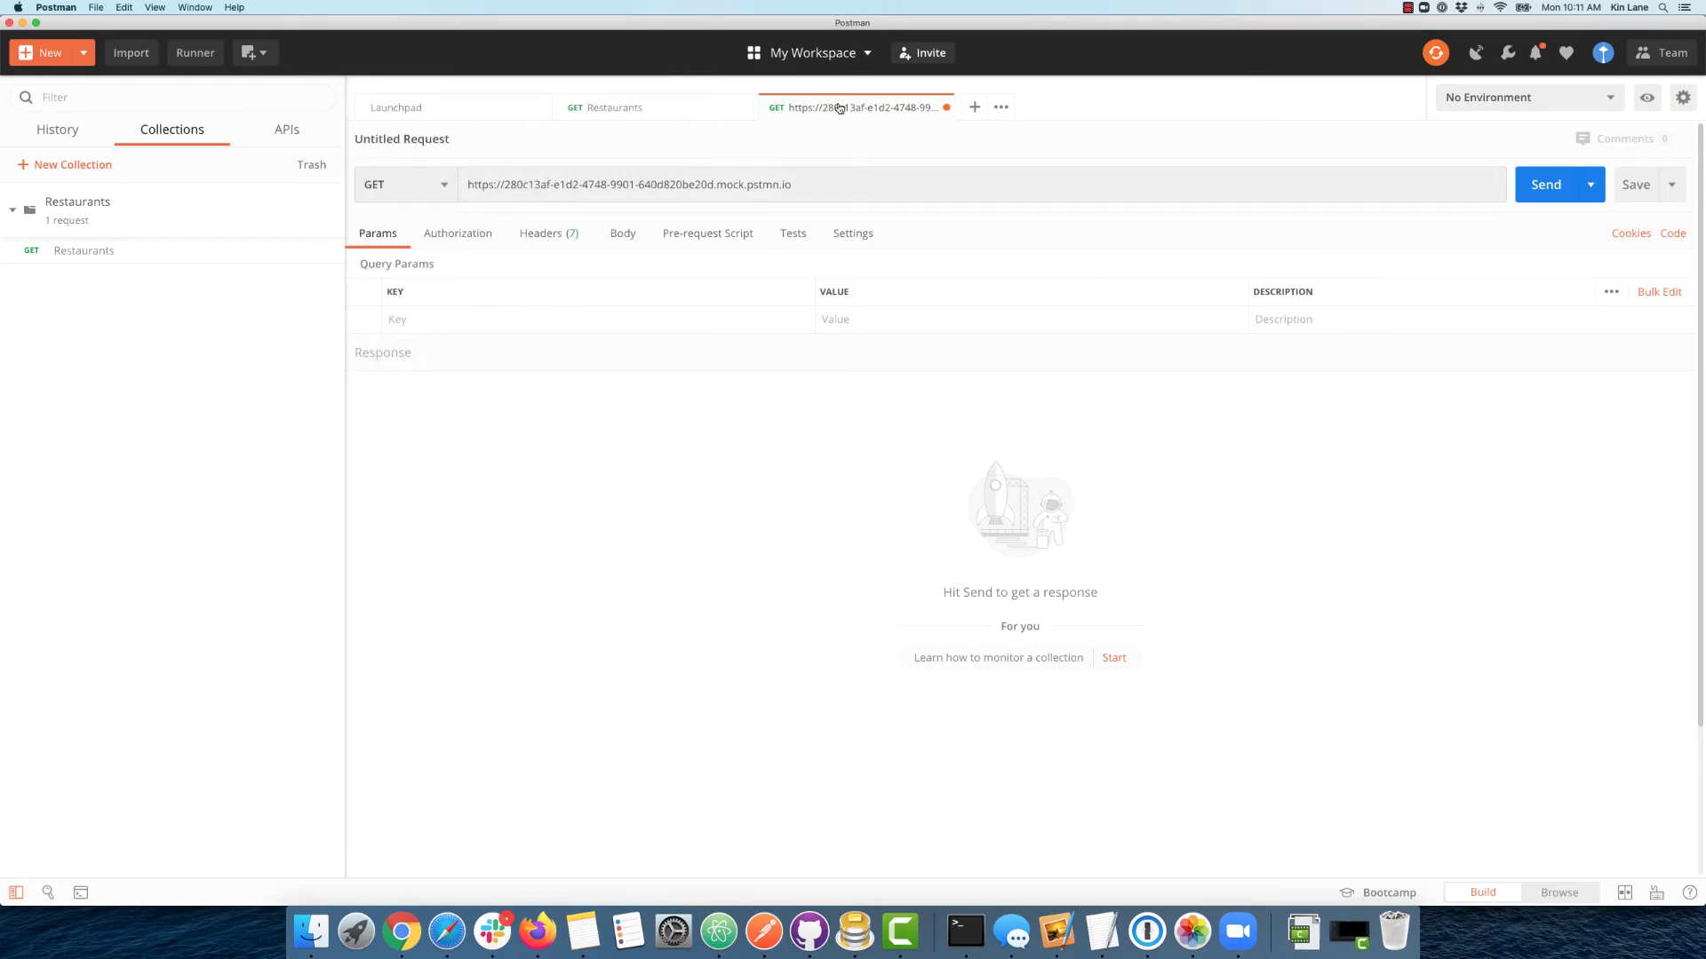
pyautogui.click(685, 185)
pyautogui.press('super+a')
pyautogui.press('super+c')
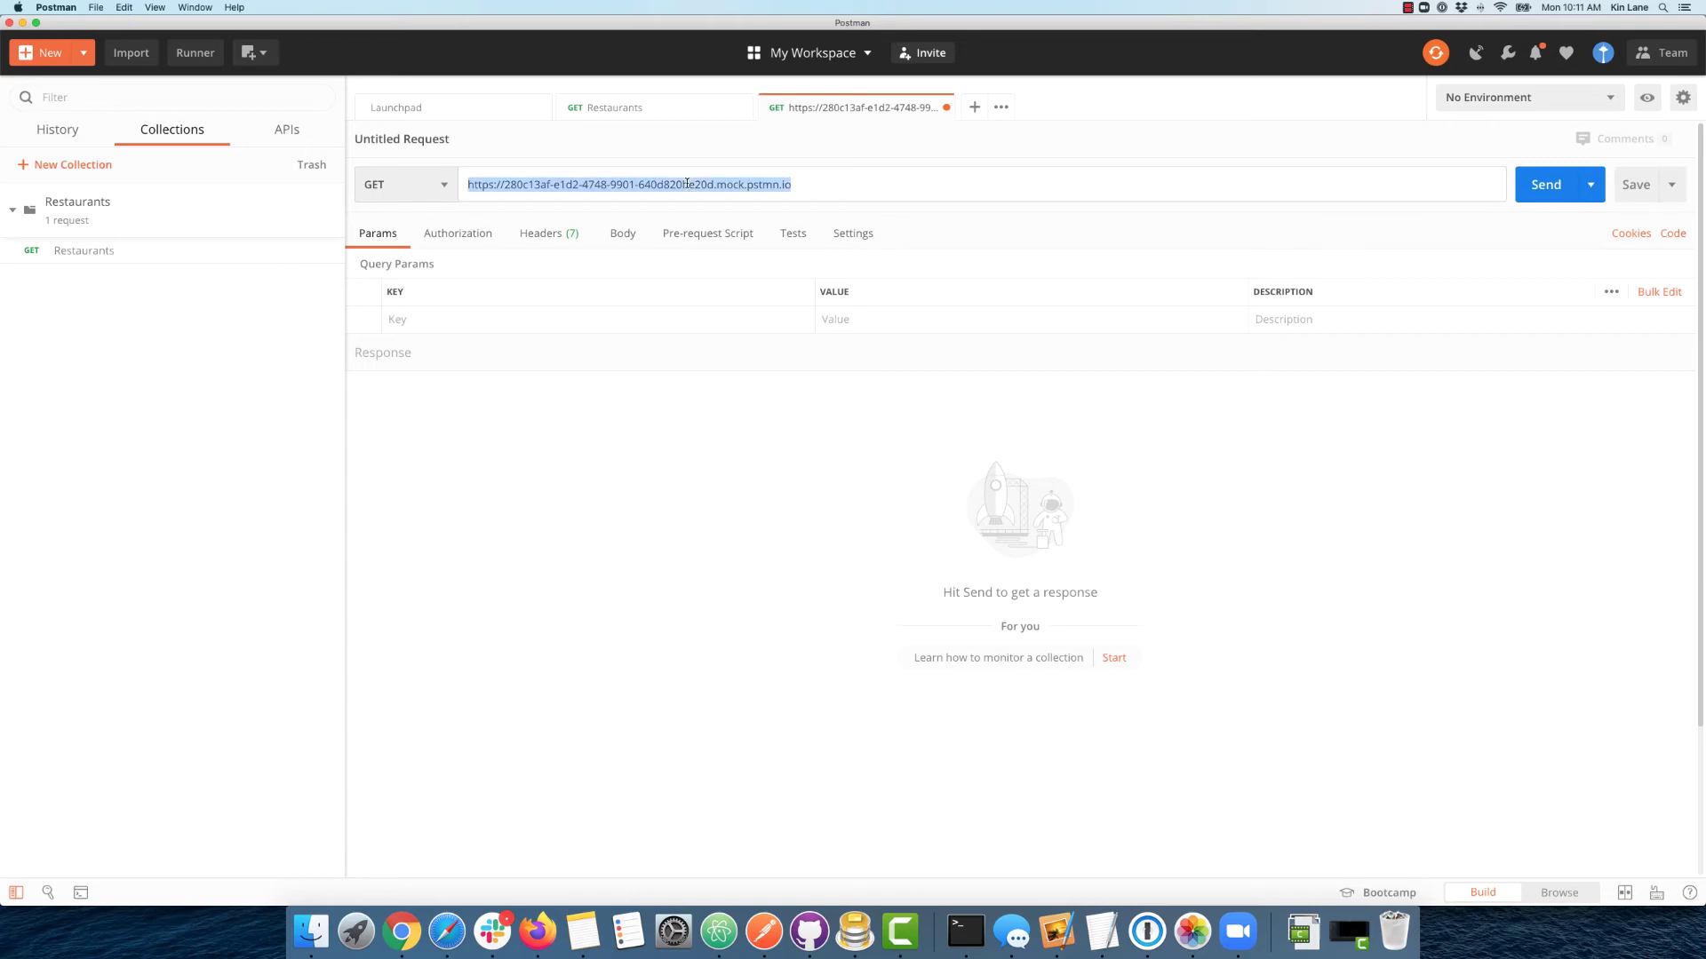
pyautogui.click(947, 108)
pyautogui.click(700, 558)
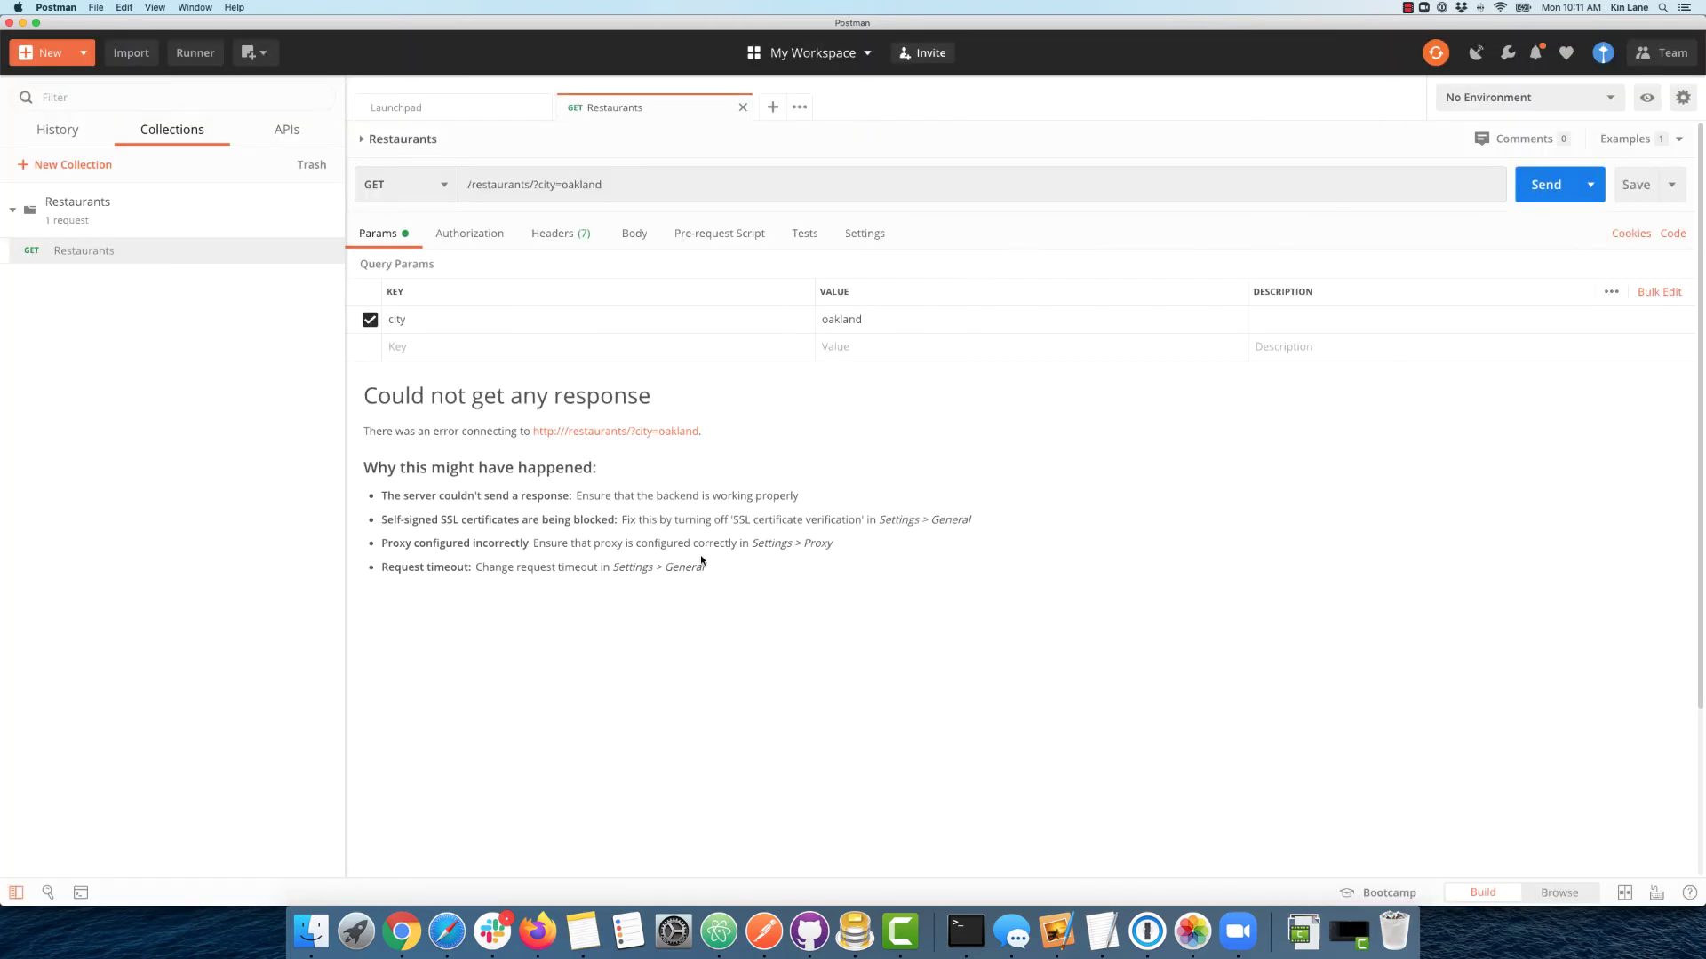
# Prefix the Restaurants request's /restaurants/?city=oakland path with the copied mock server URL, then save and send the request
pyautogui.click(469, 184)
pyautogui.press('super+a')
pyautogui.press('Left')
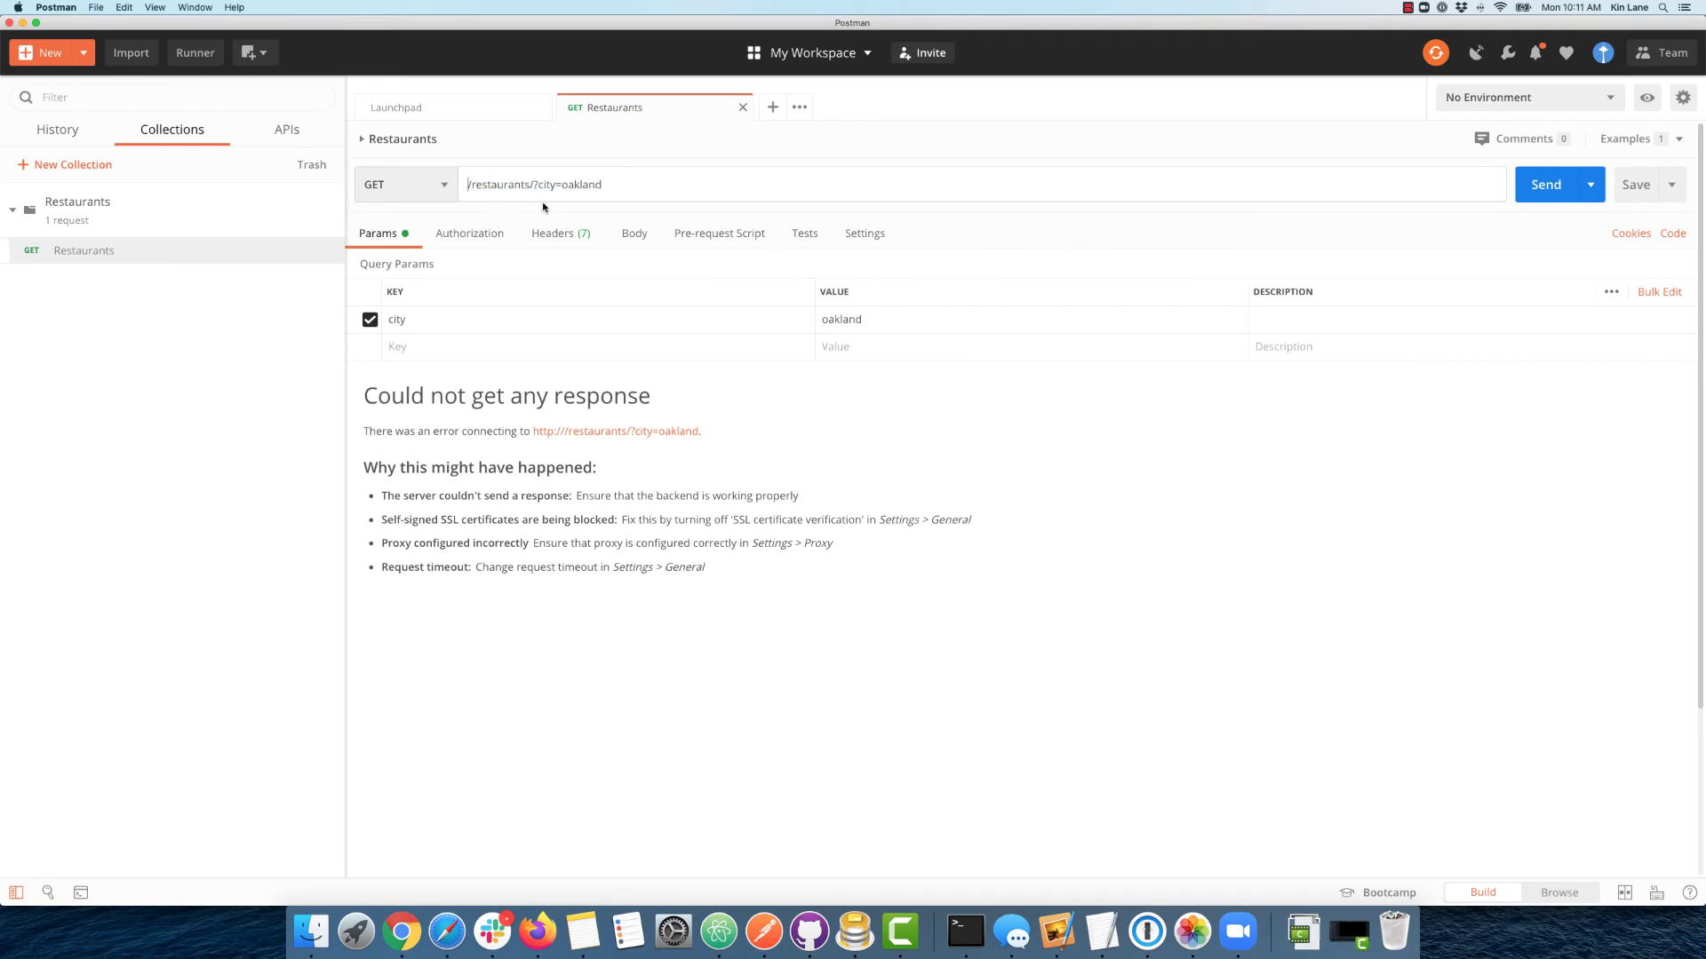
pyautogui.press('super+v')
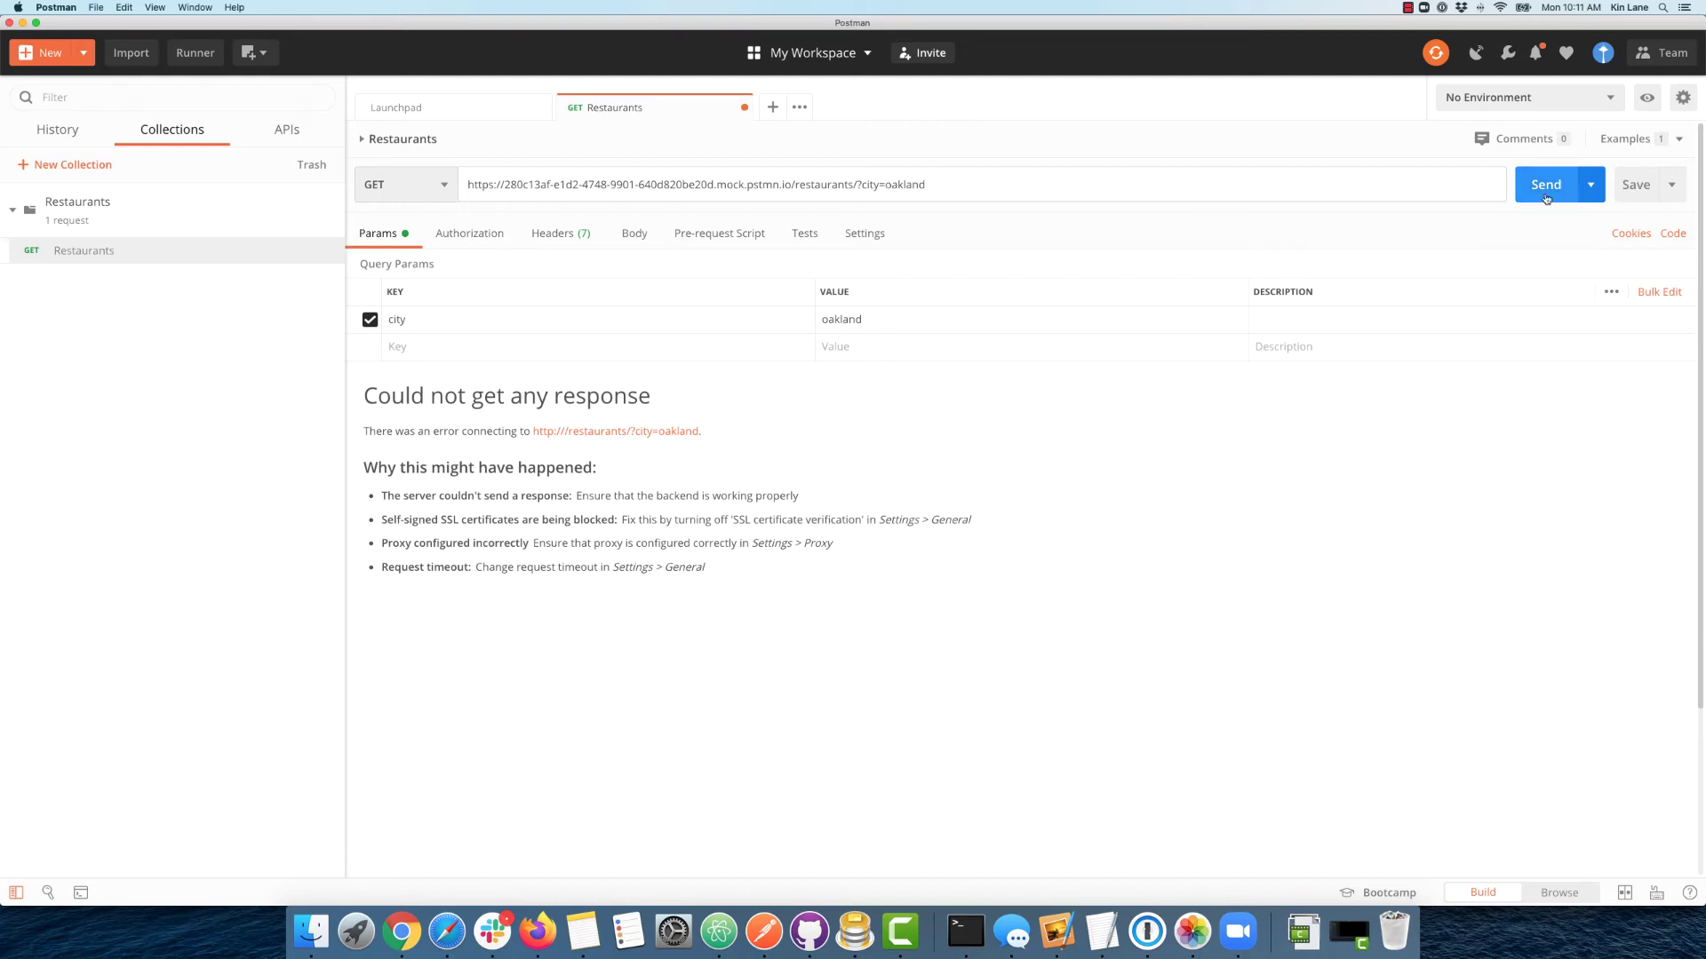
pyautogui.click(1634, 184)
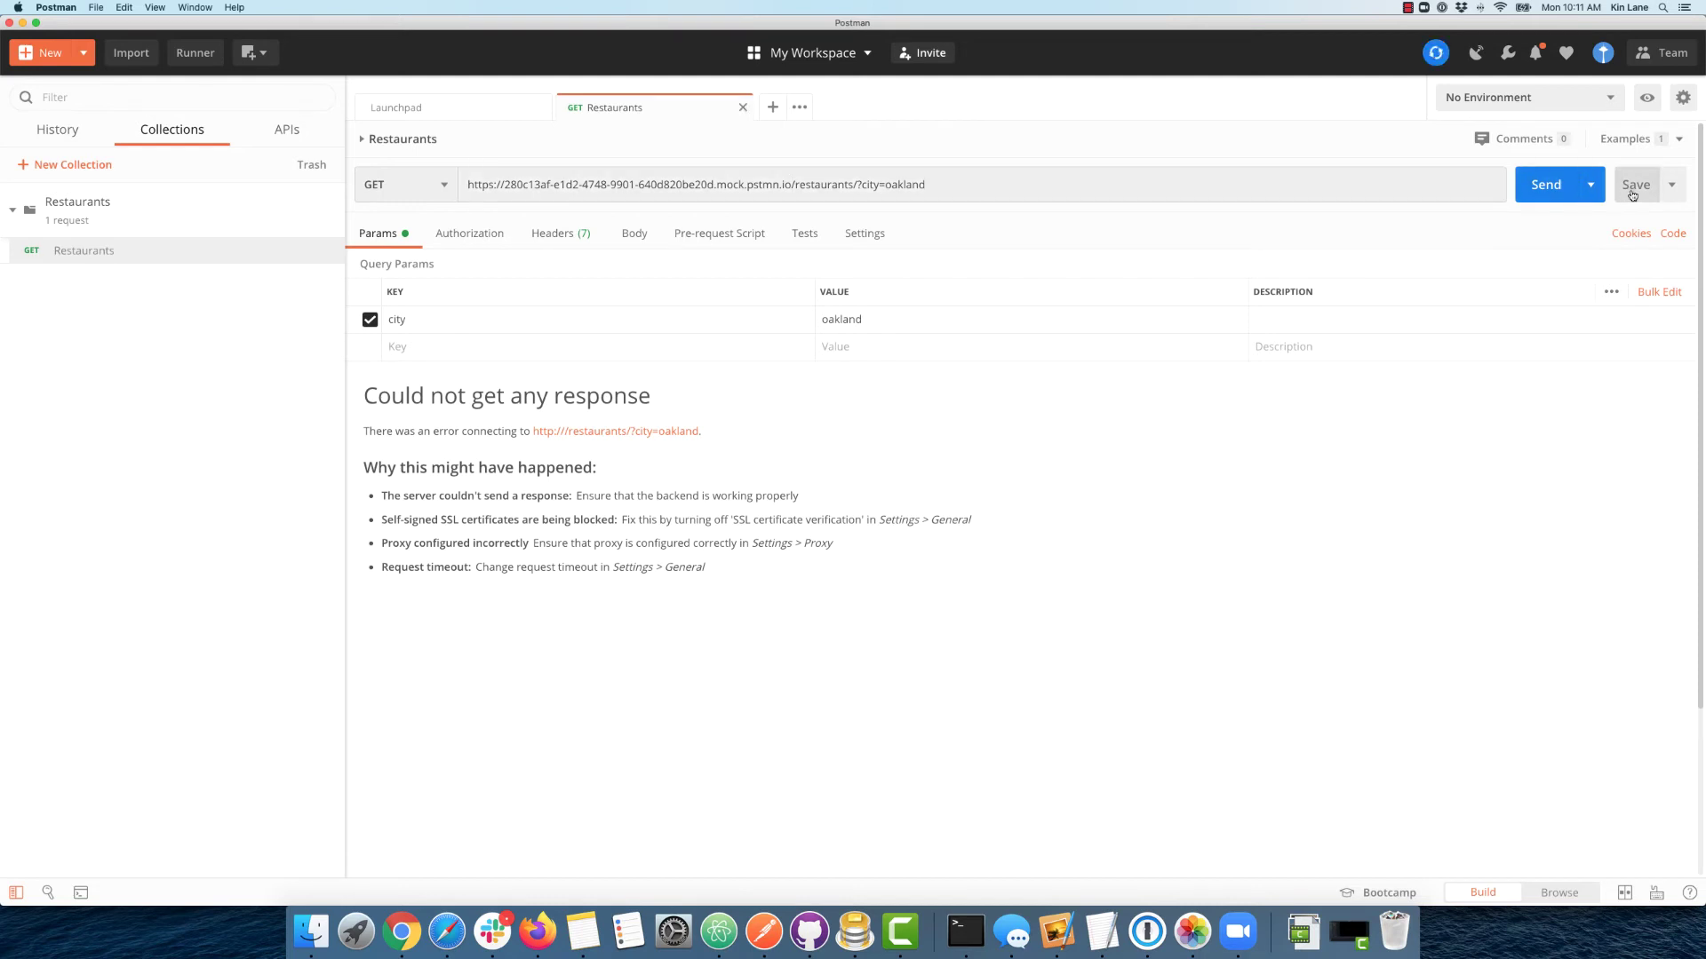
pyautogui.click(1549, 183)
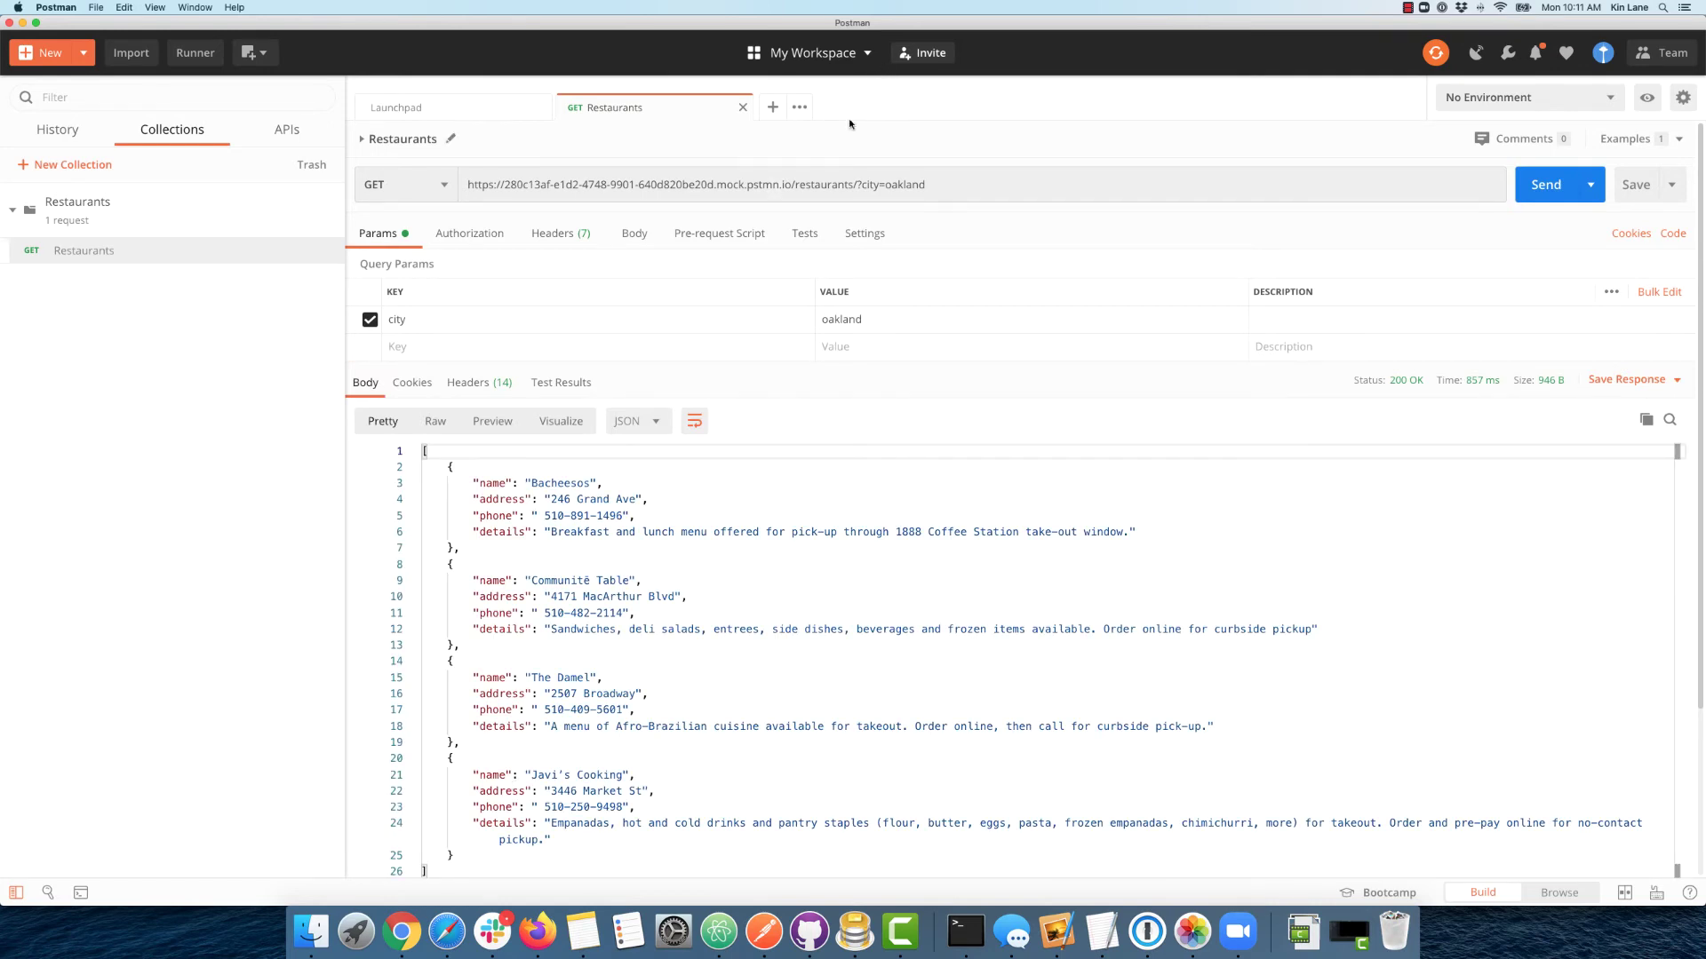
# Copy the complete Restaurants request URL and load it in Chrome to check the mock response
pyautogui.click(804, 191)
pyautogui.press('super+a')
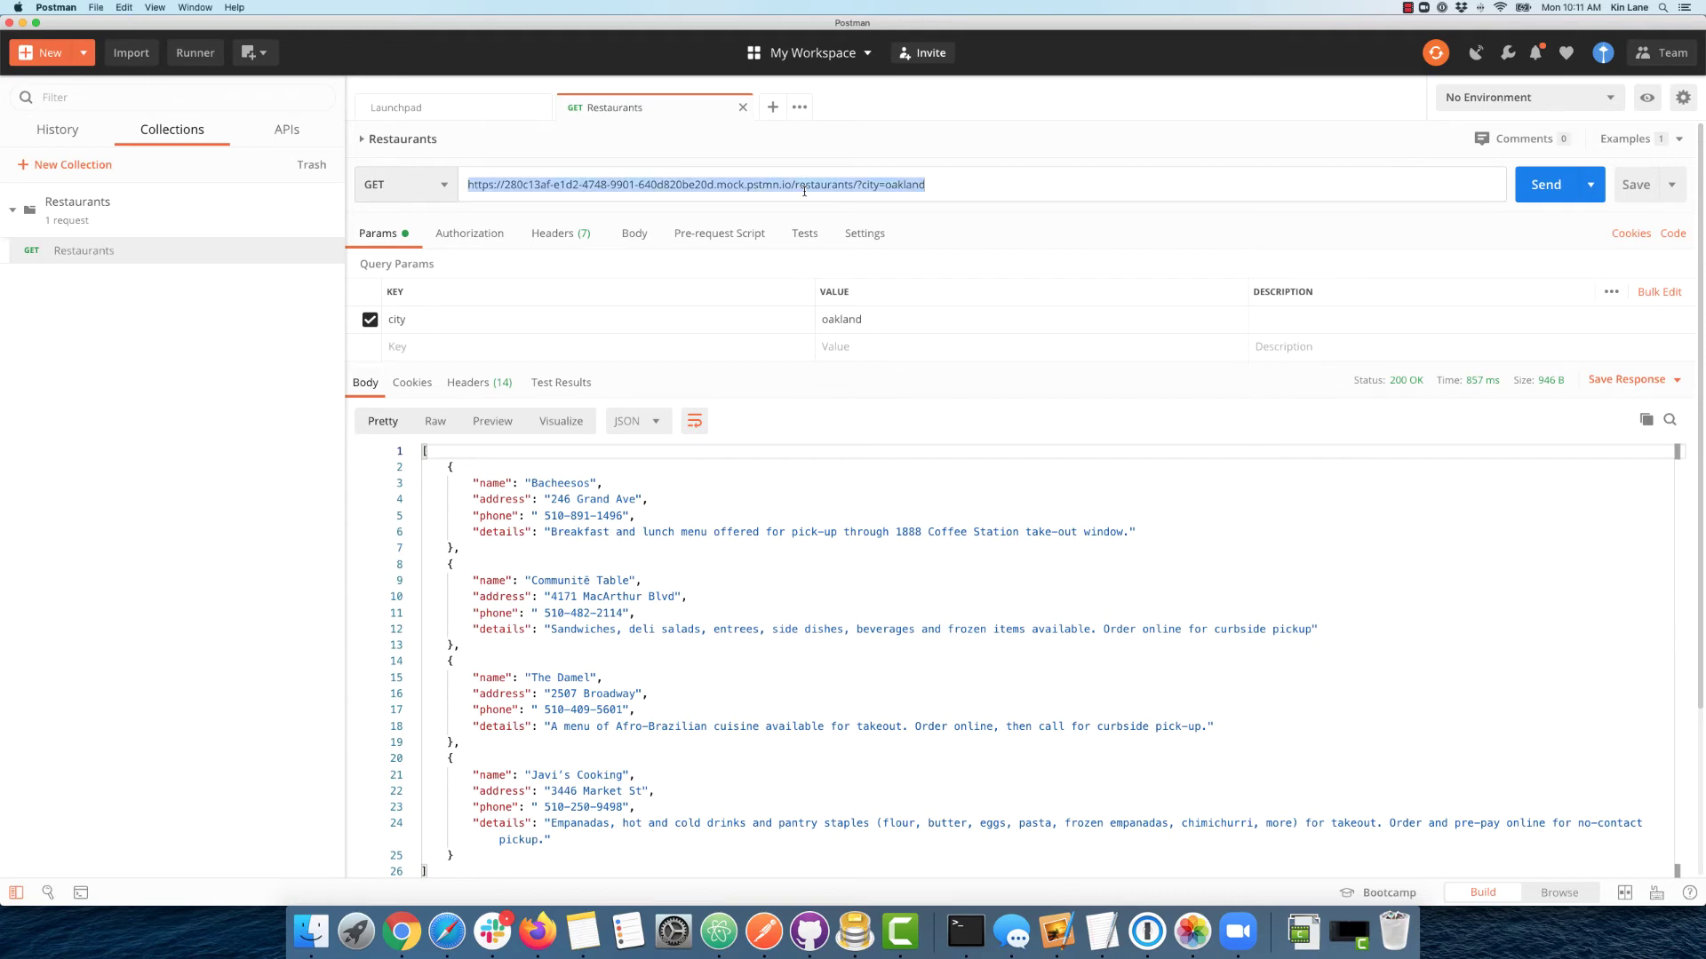
pyautogui.click(401, 942)
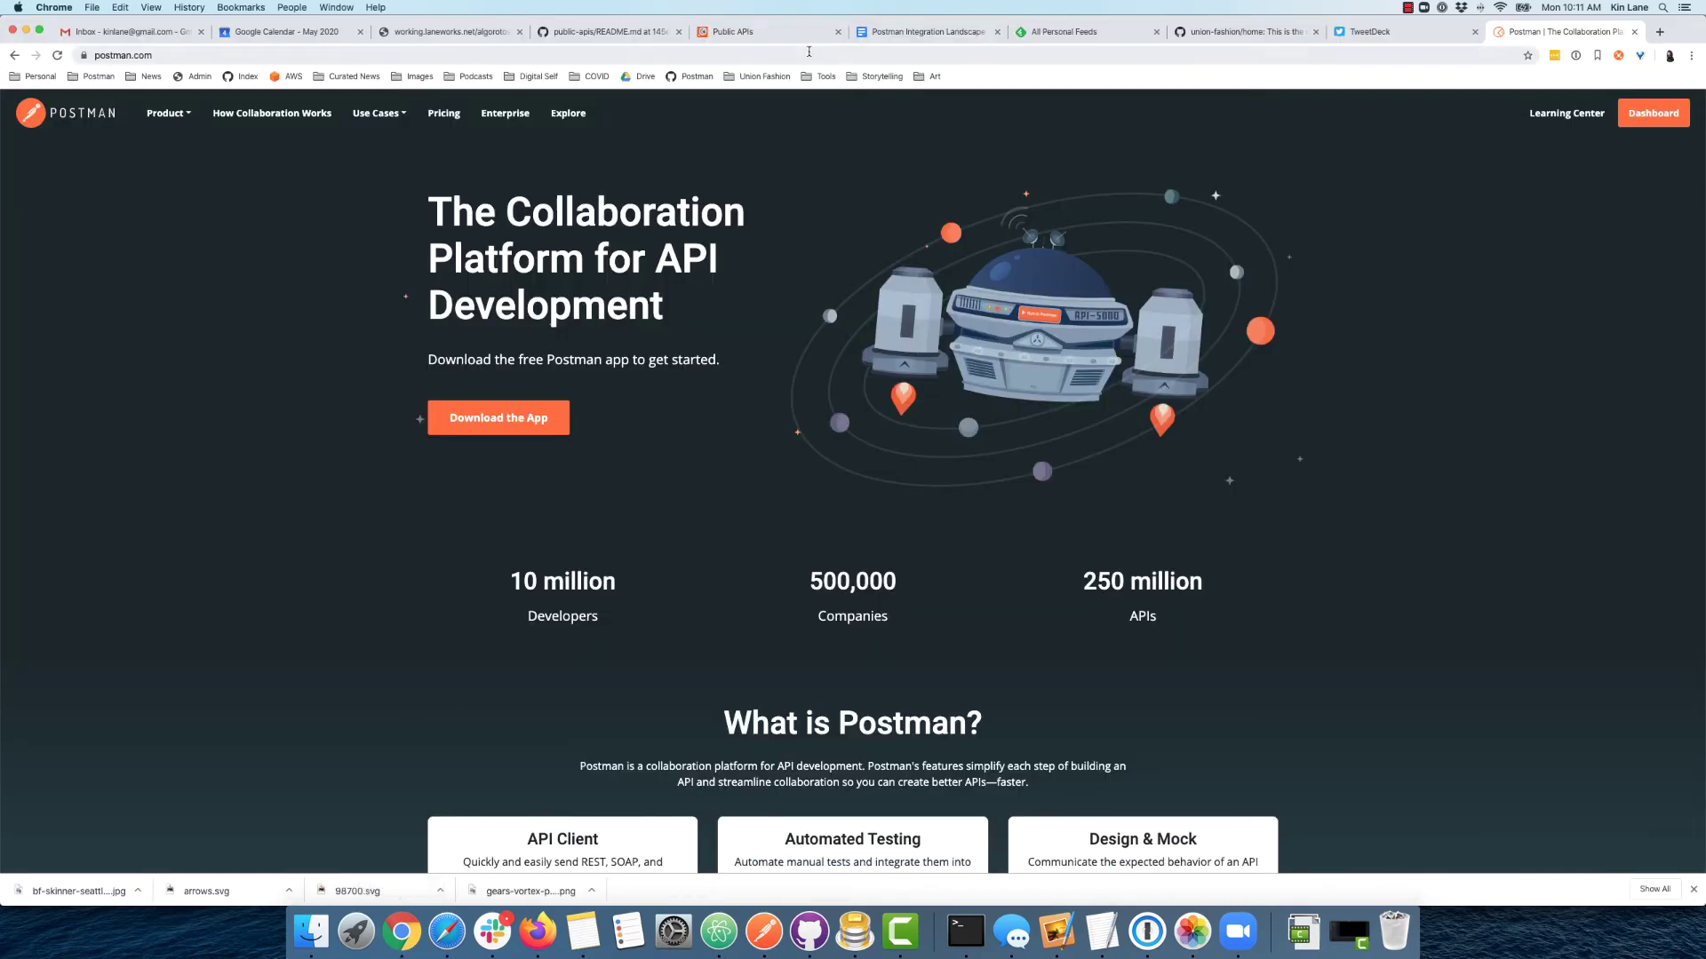
pyautogui.click(808, 51)
pyautogui.press('super+v')
pyautogui.press('Return')
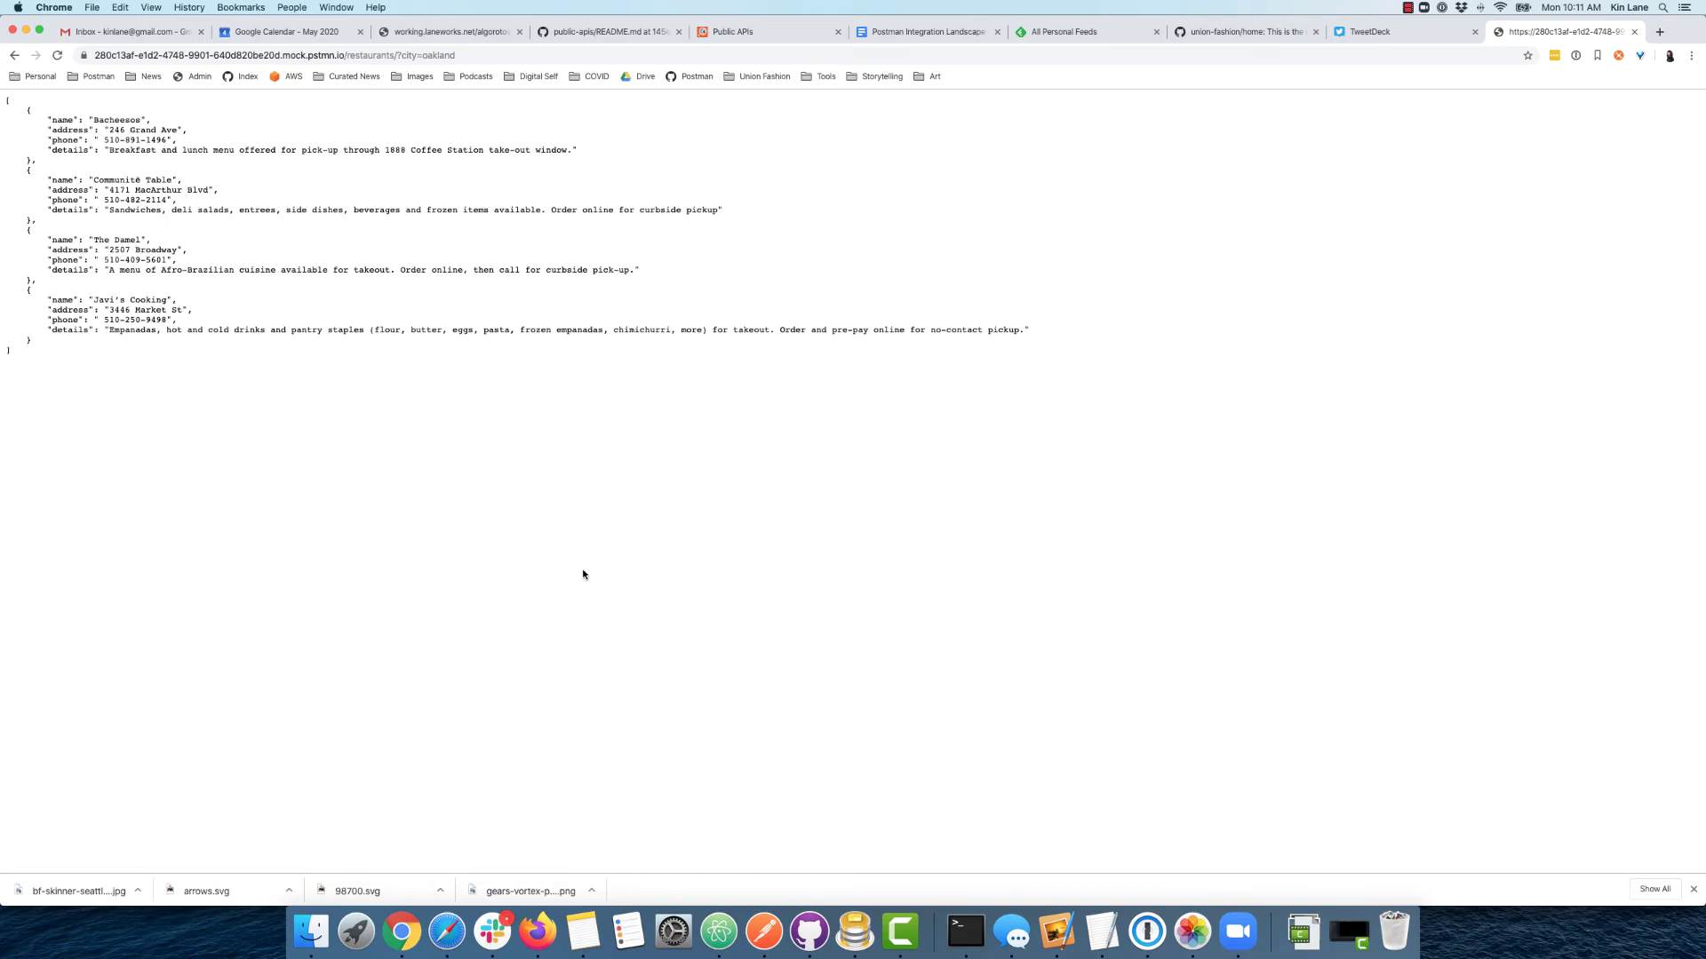
# Switch back to Postman and review the Restaurants request's saved examples, mock URL with the city parameter, and JSON response body
pyautogui.click(755, 955)
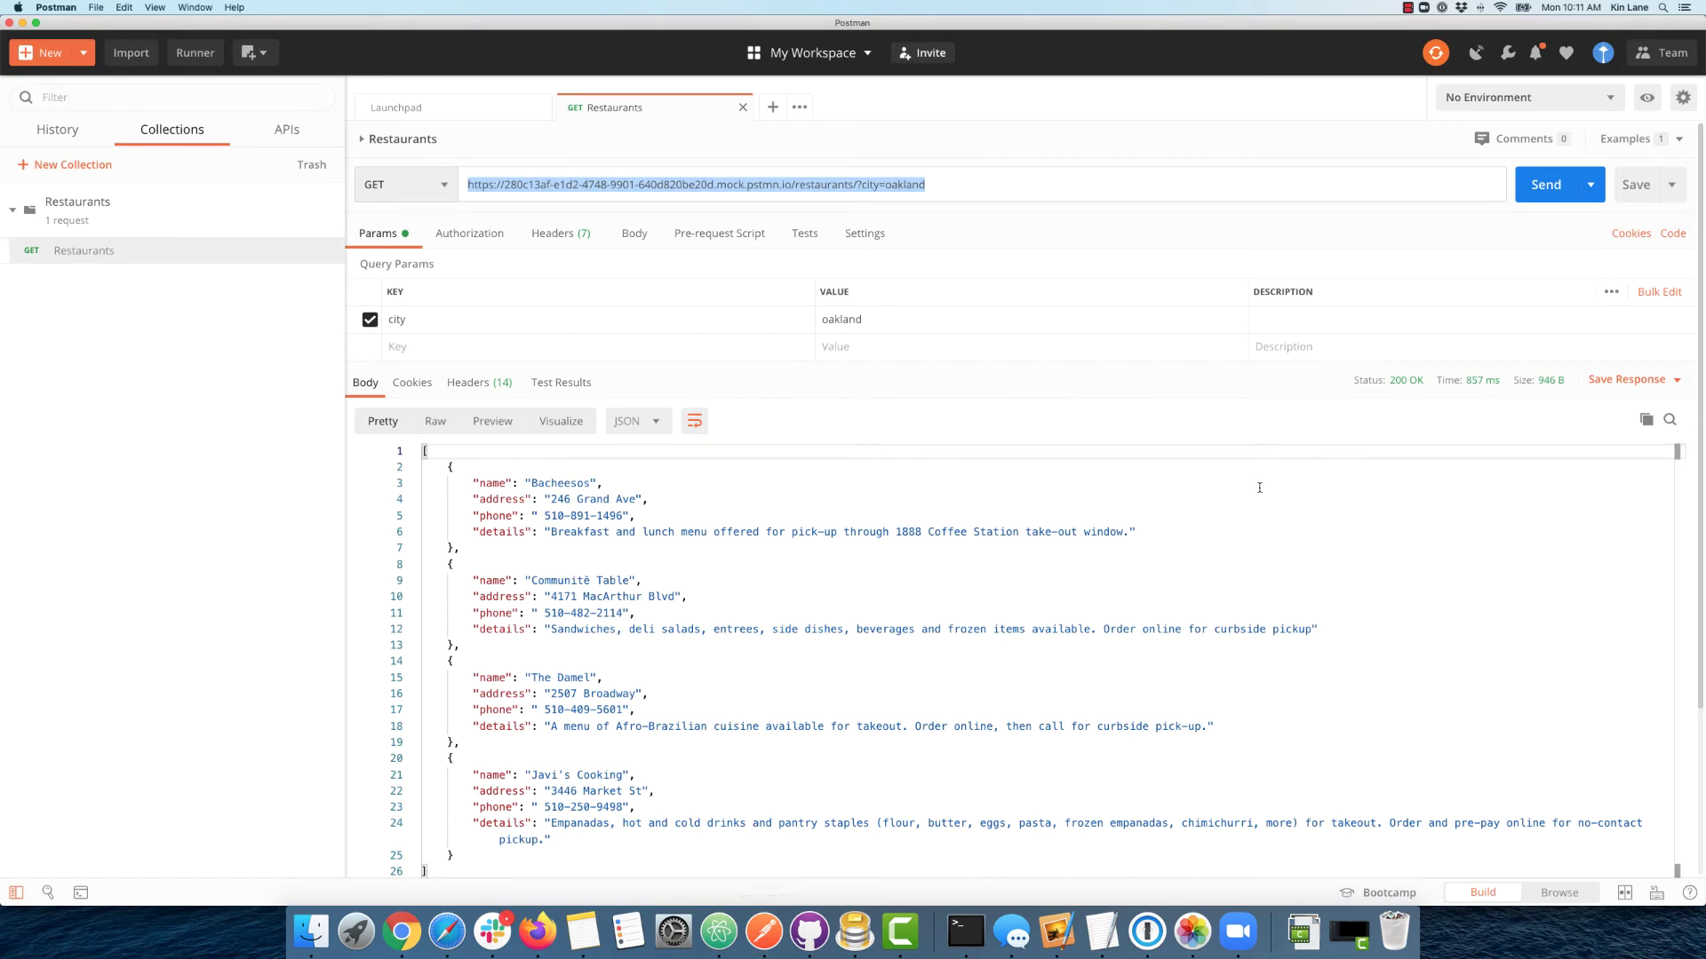
pyautogui.click(1662, 142)
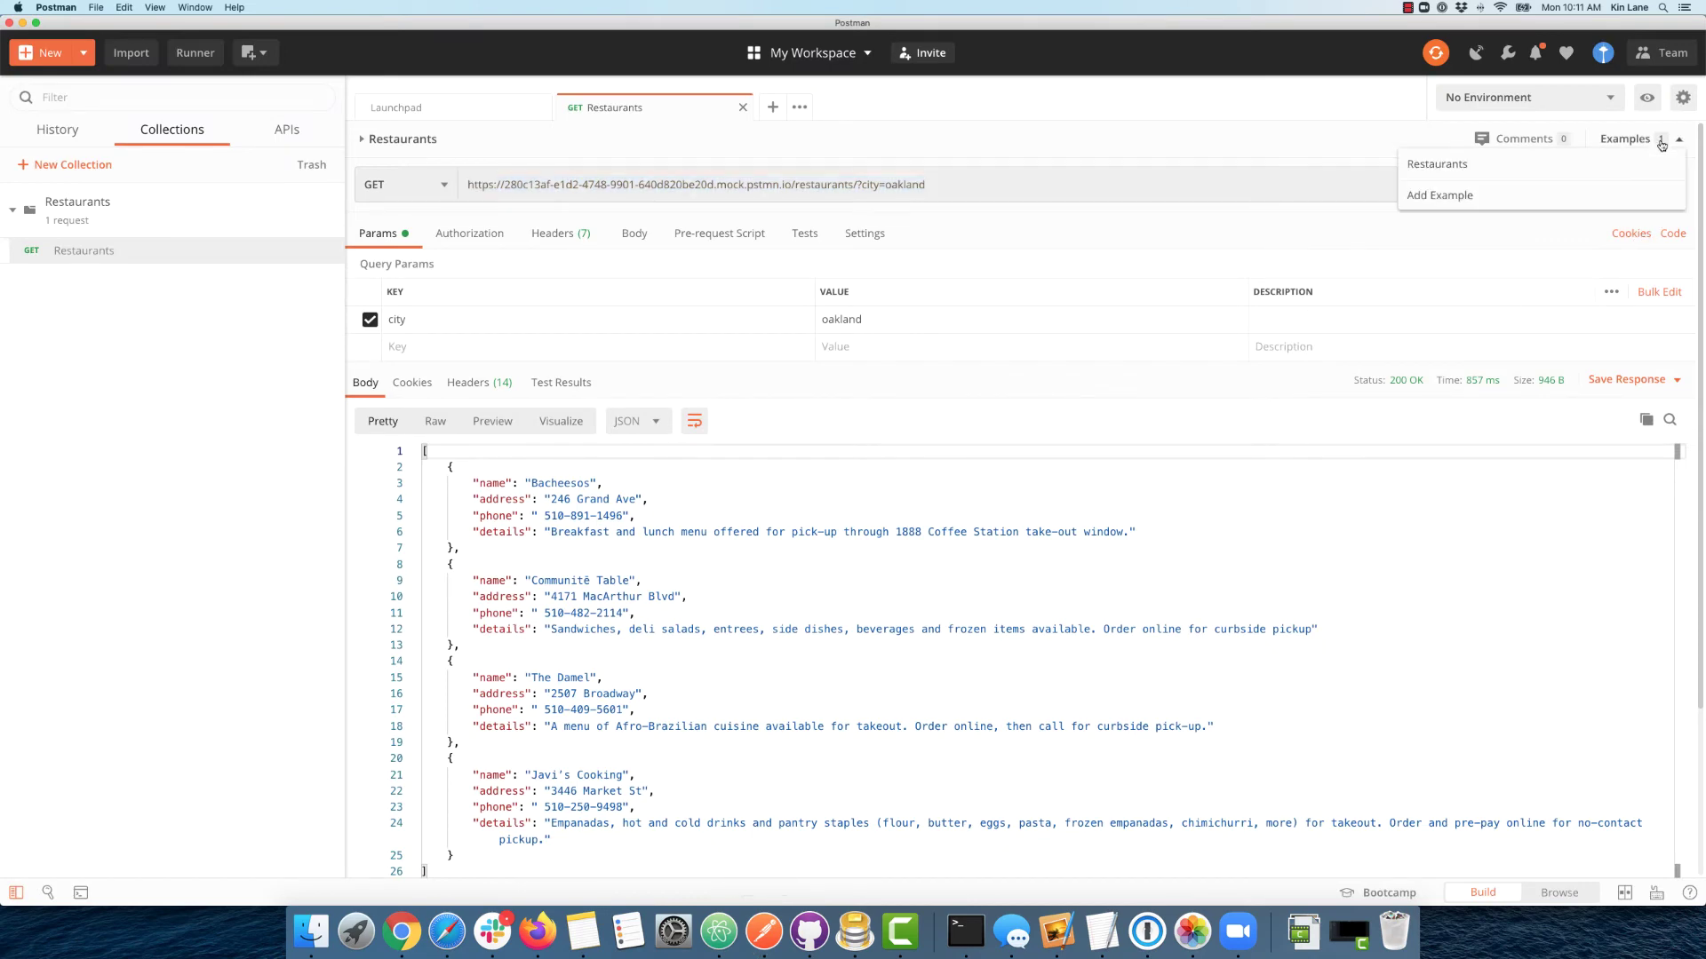
pyautogui.click(1661, 142)
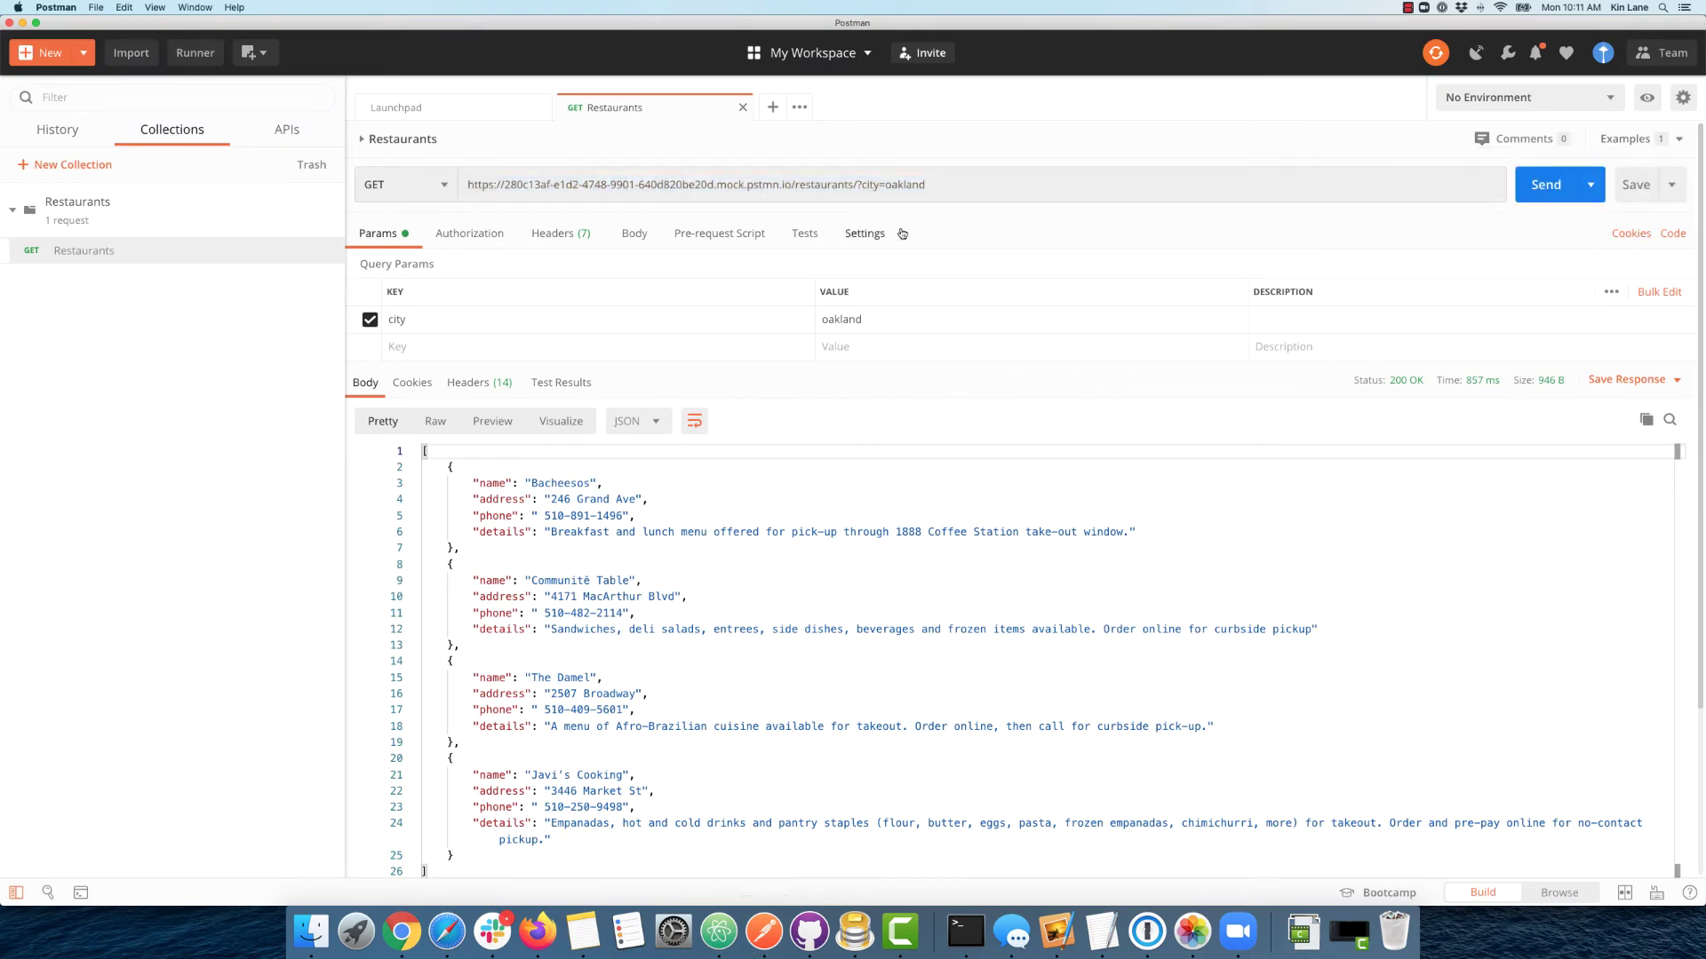
pyautogui.click(886, 182)
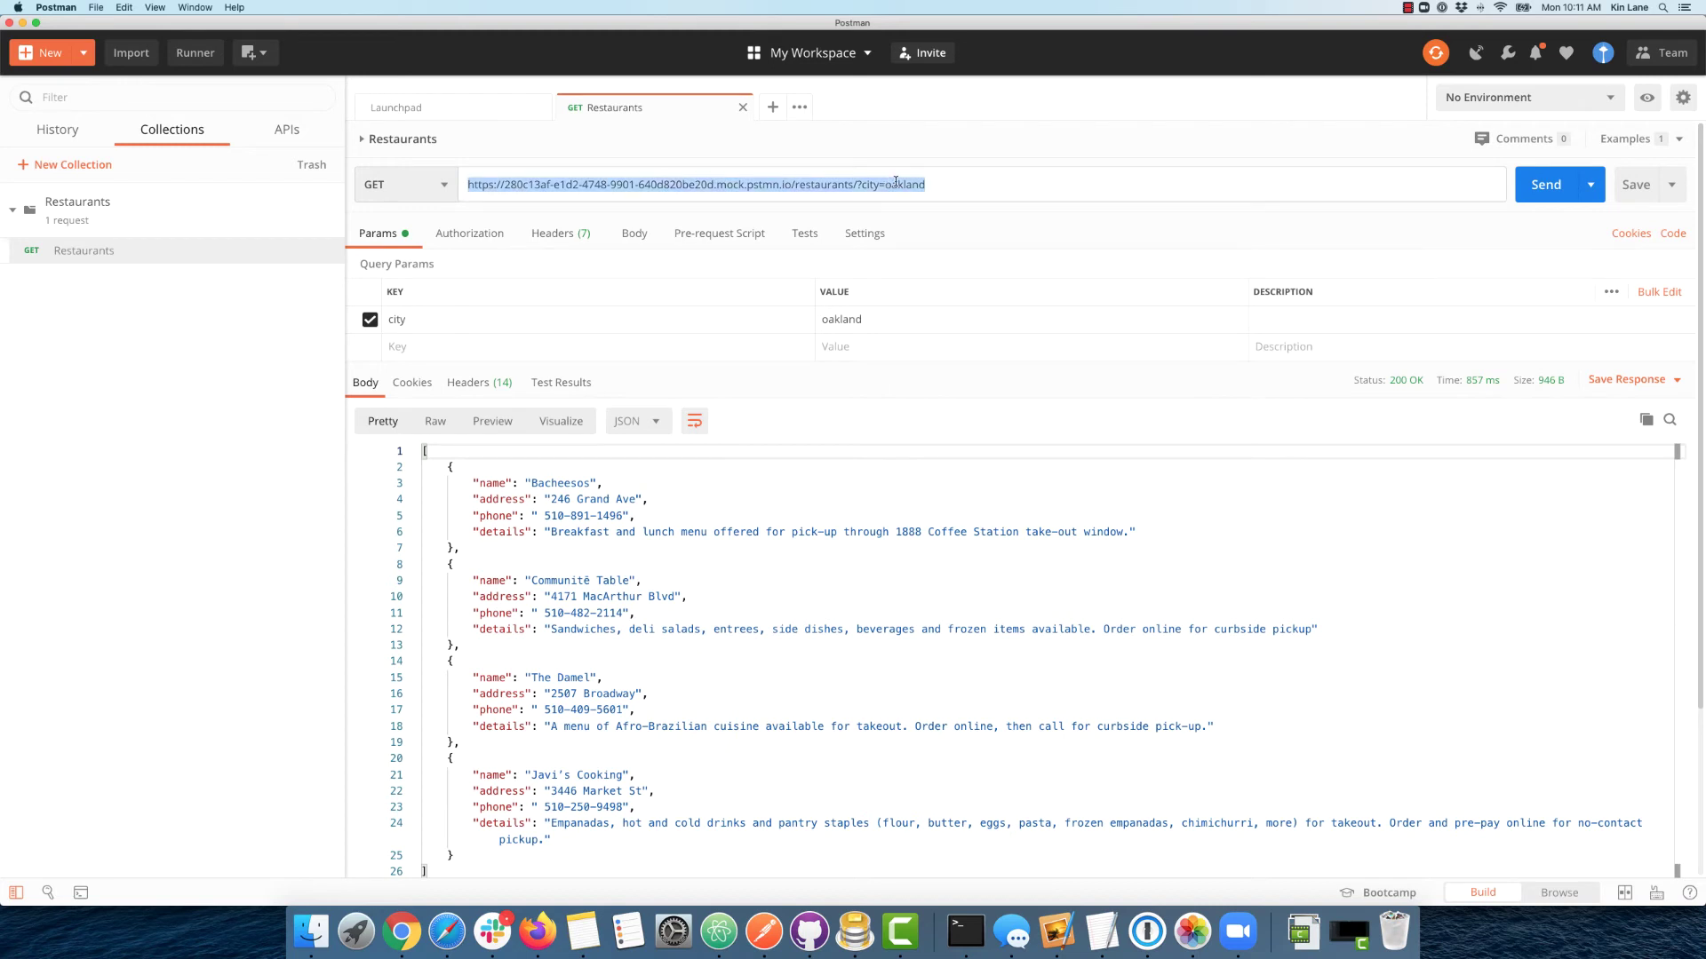
pyautogui.doubleClick(896, 182)
pyautogui.click(845, 182)
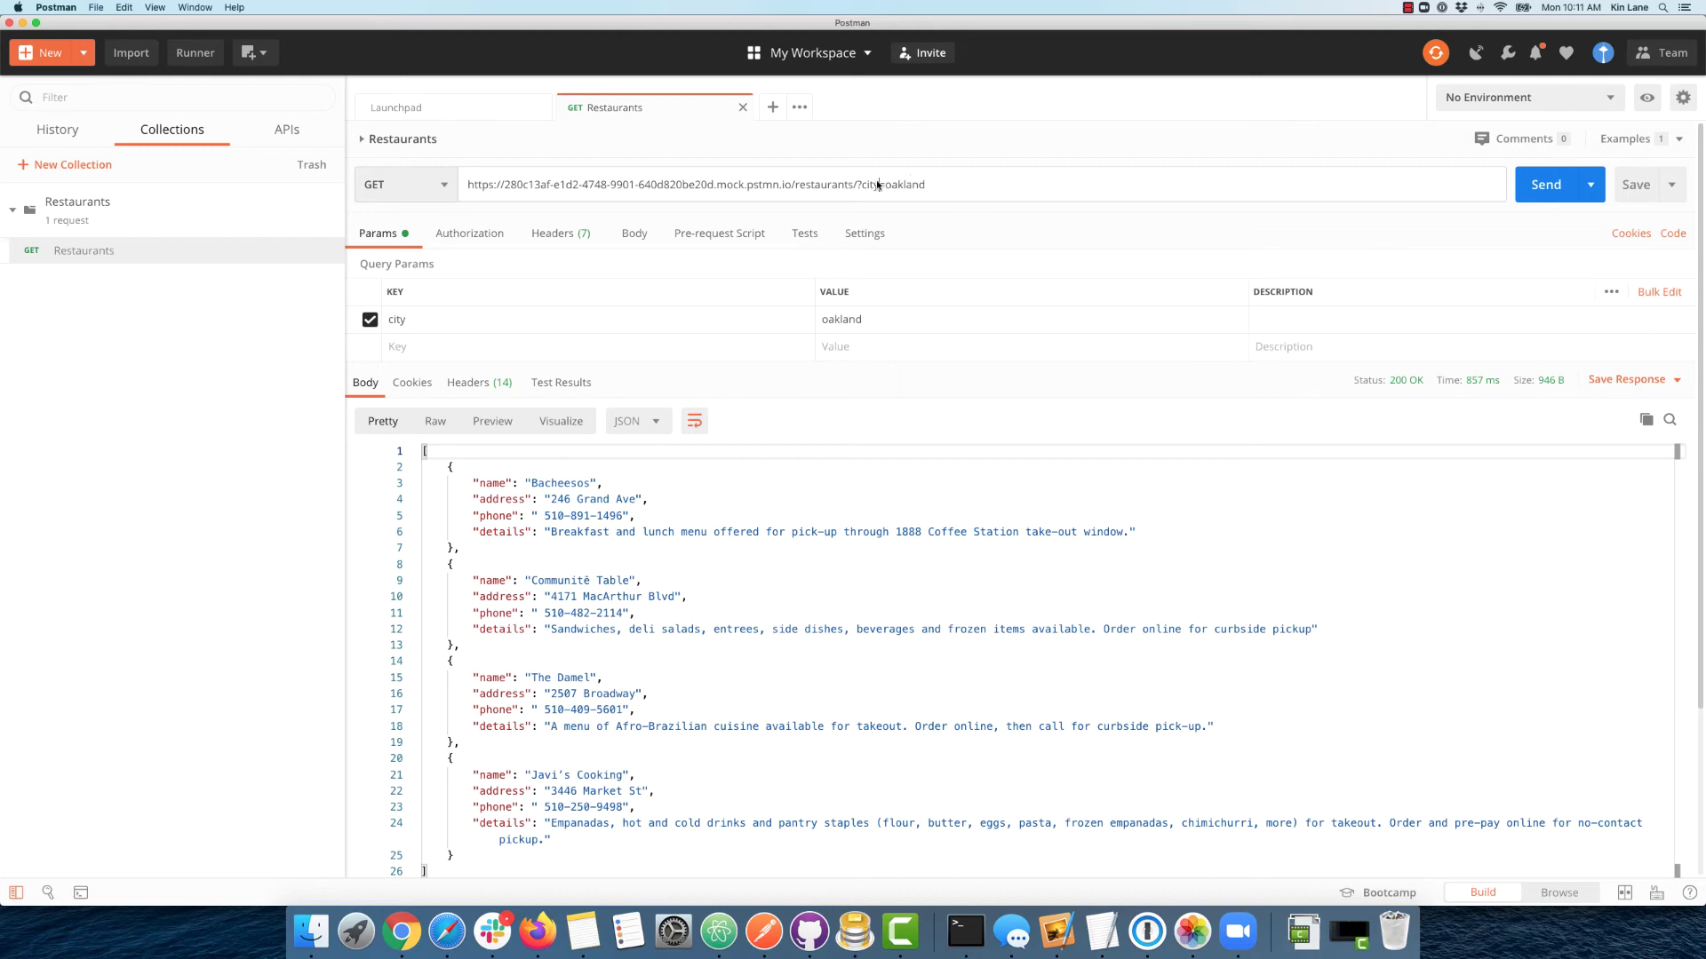
pyautogui.click(687, 546)
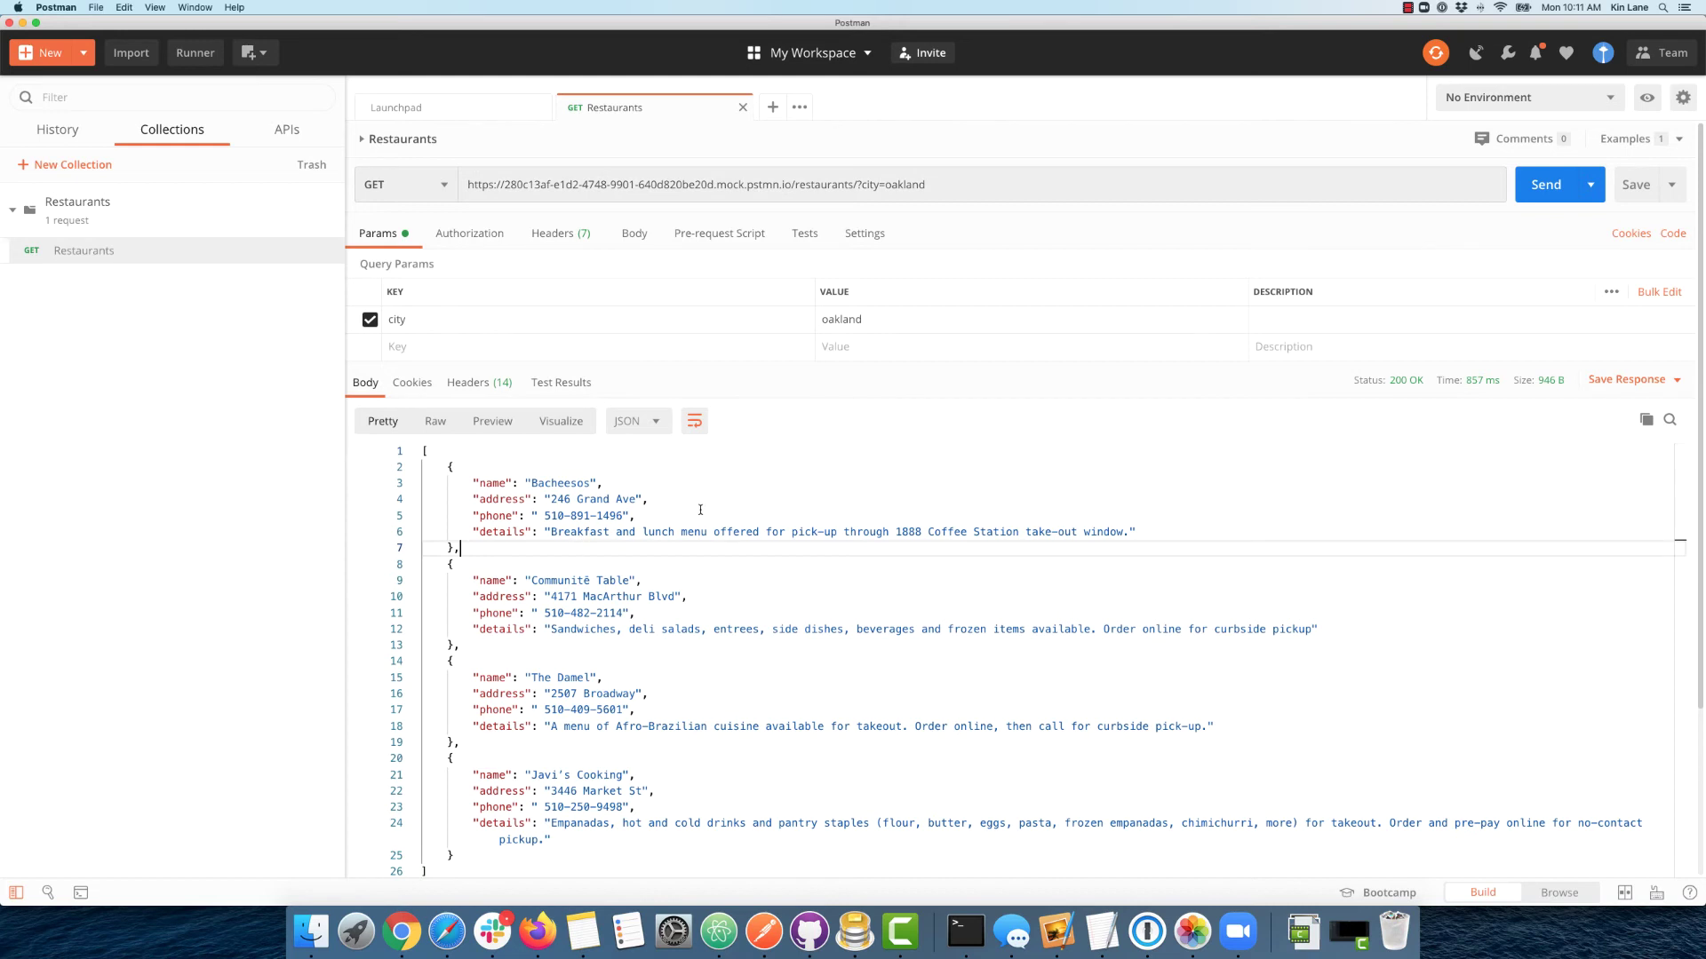
pyautogui.click(650, 498)
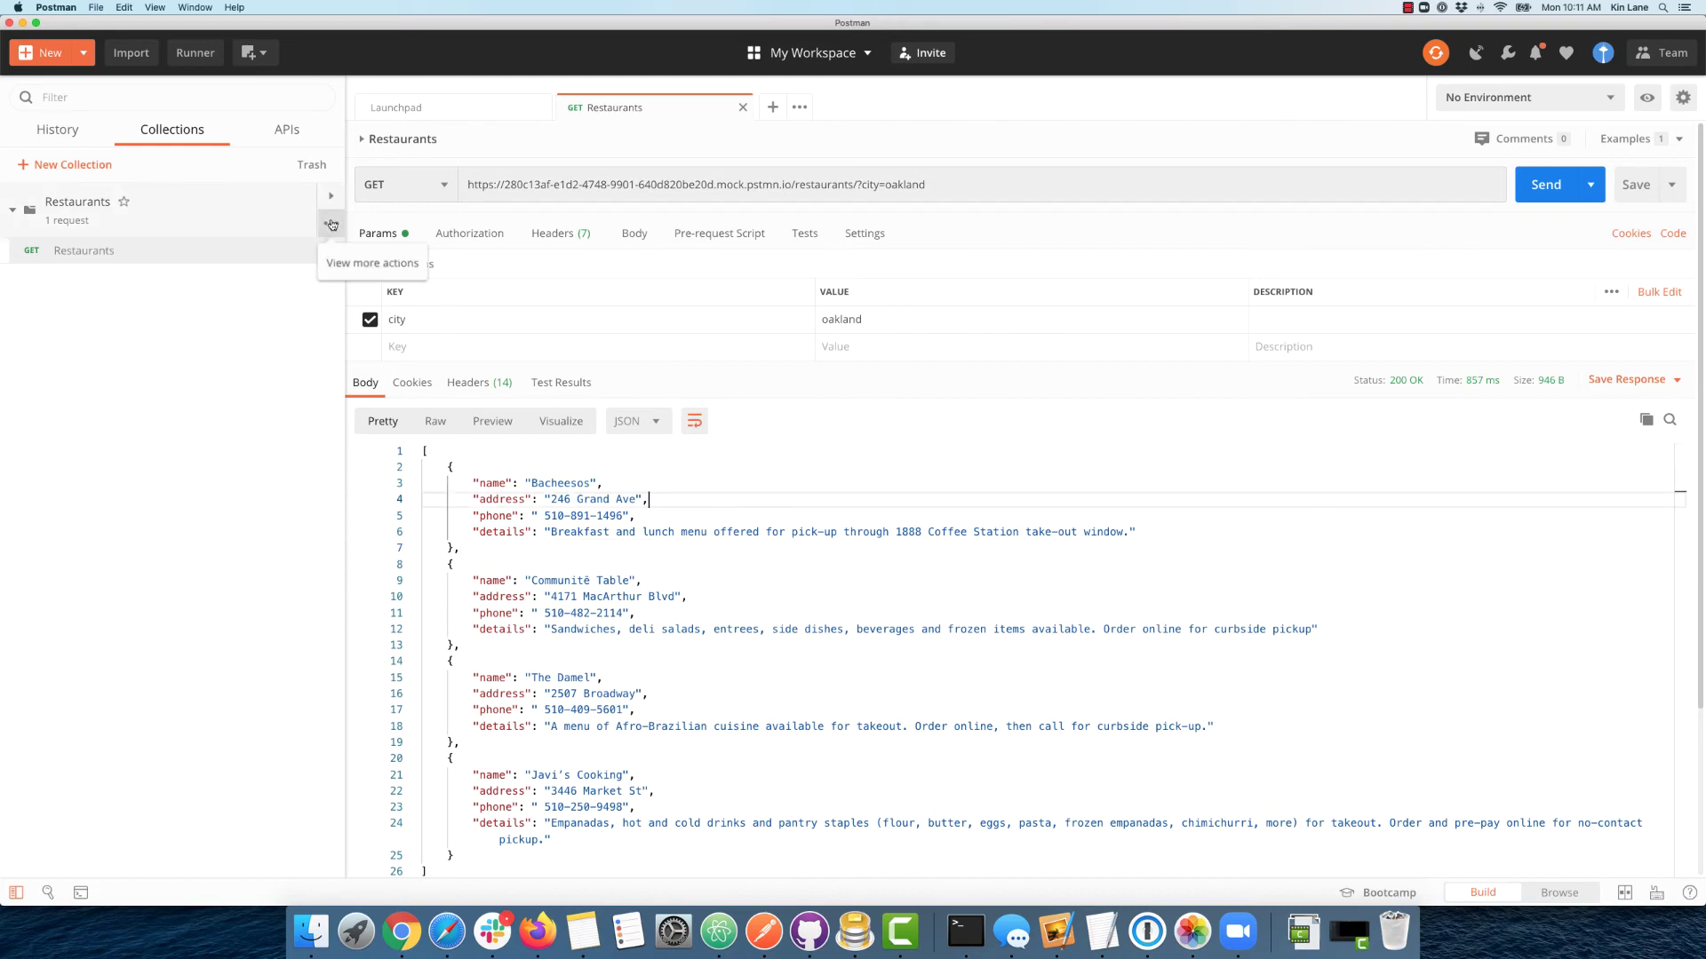
# Publish the Restaurants collection's documentation with the CURRENT version, no environment, no custom domain and the default styling
pyautogui.click(332, 225)
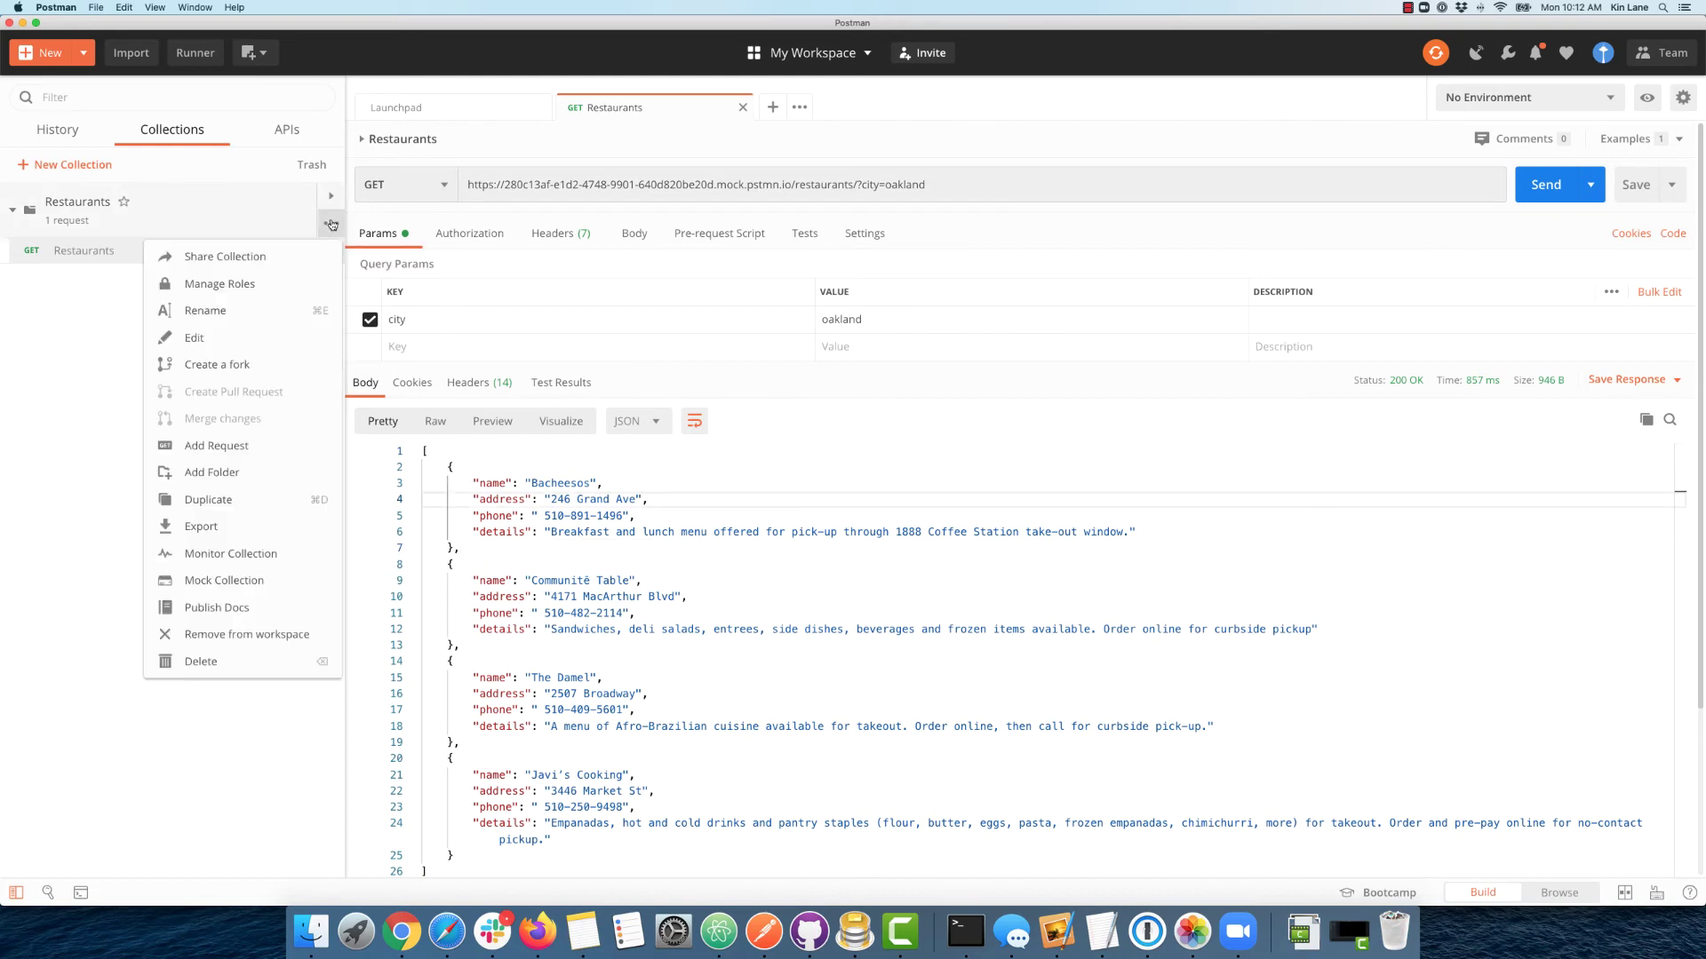
pyautogui.click(217, 610)
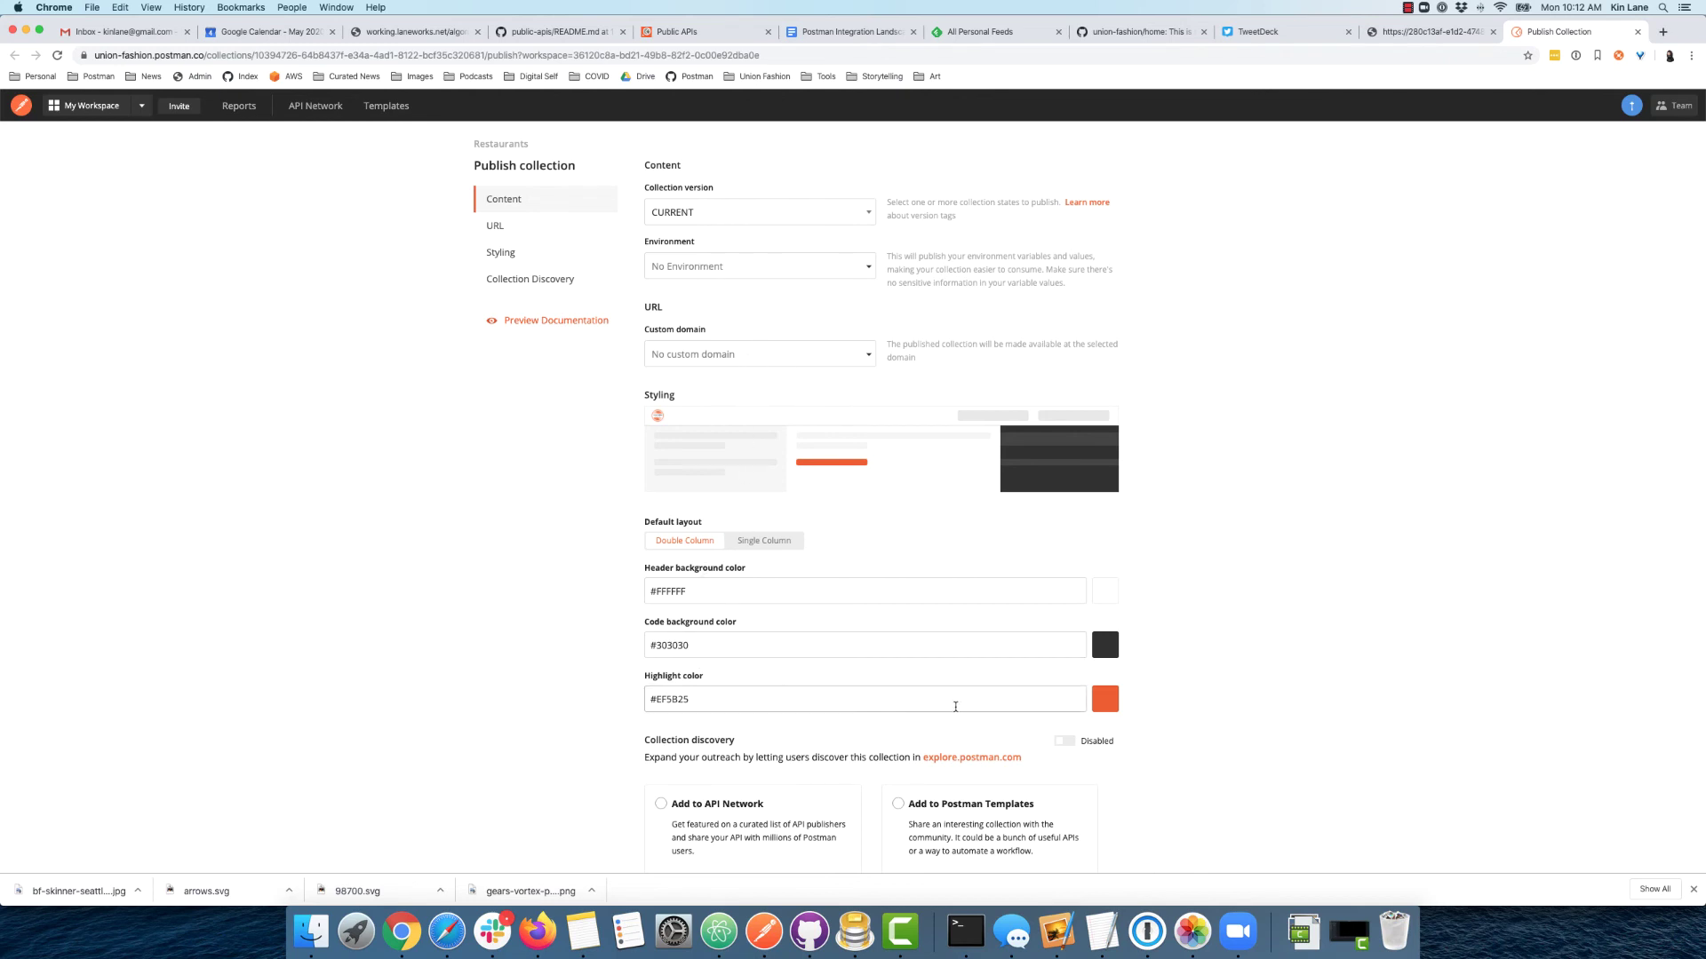
pyautogui.scroll(-1, 955, 705)
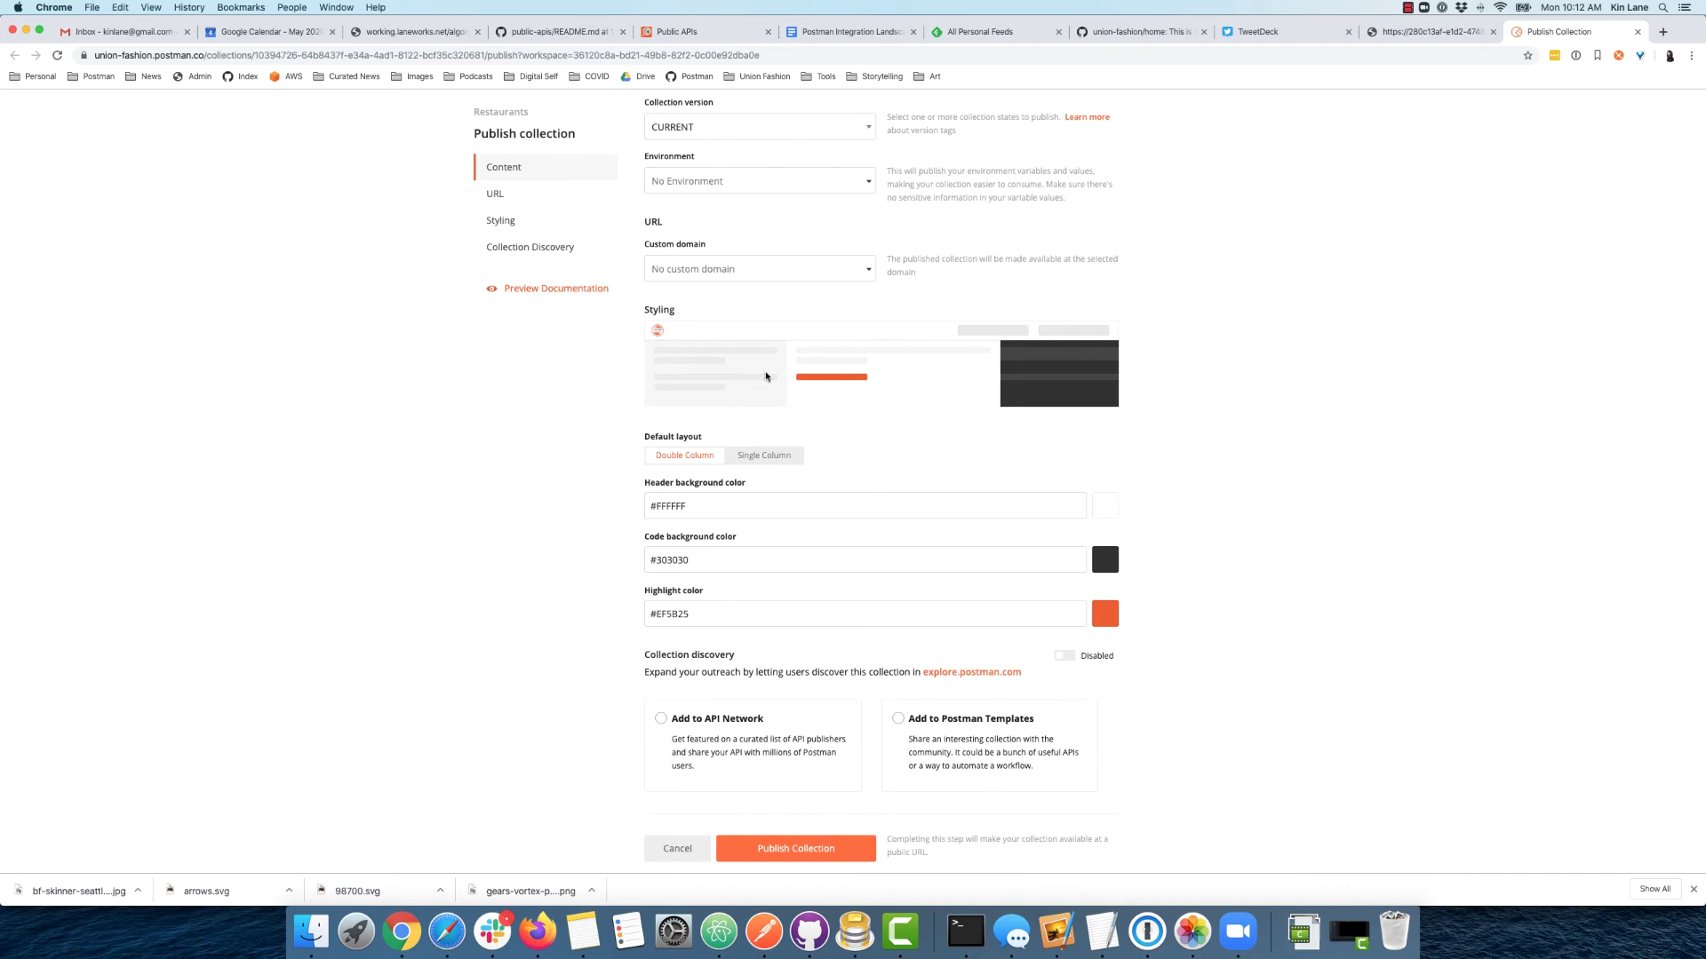
pyautogui.scroll(1, 870, 478)
pyautogui.scroll(-2, 870, 477)
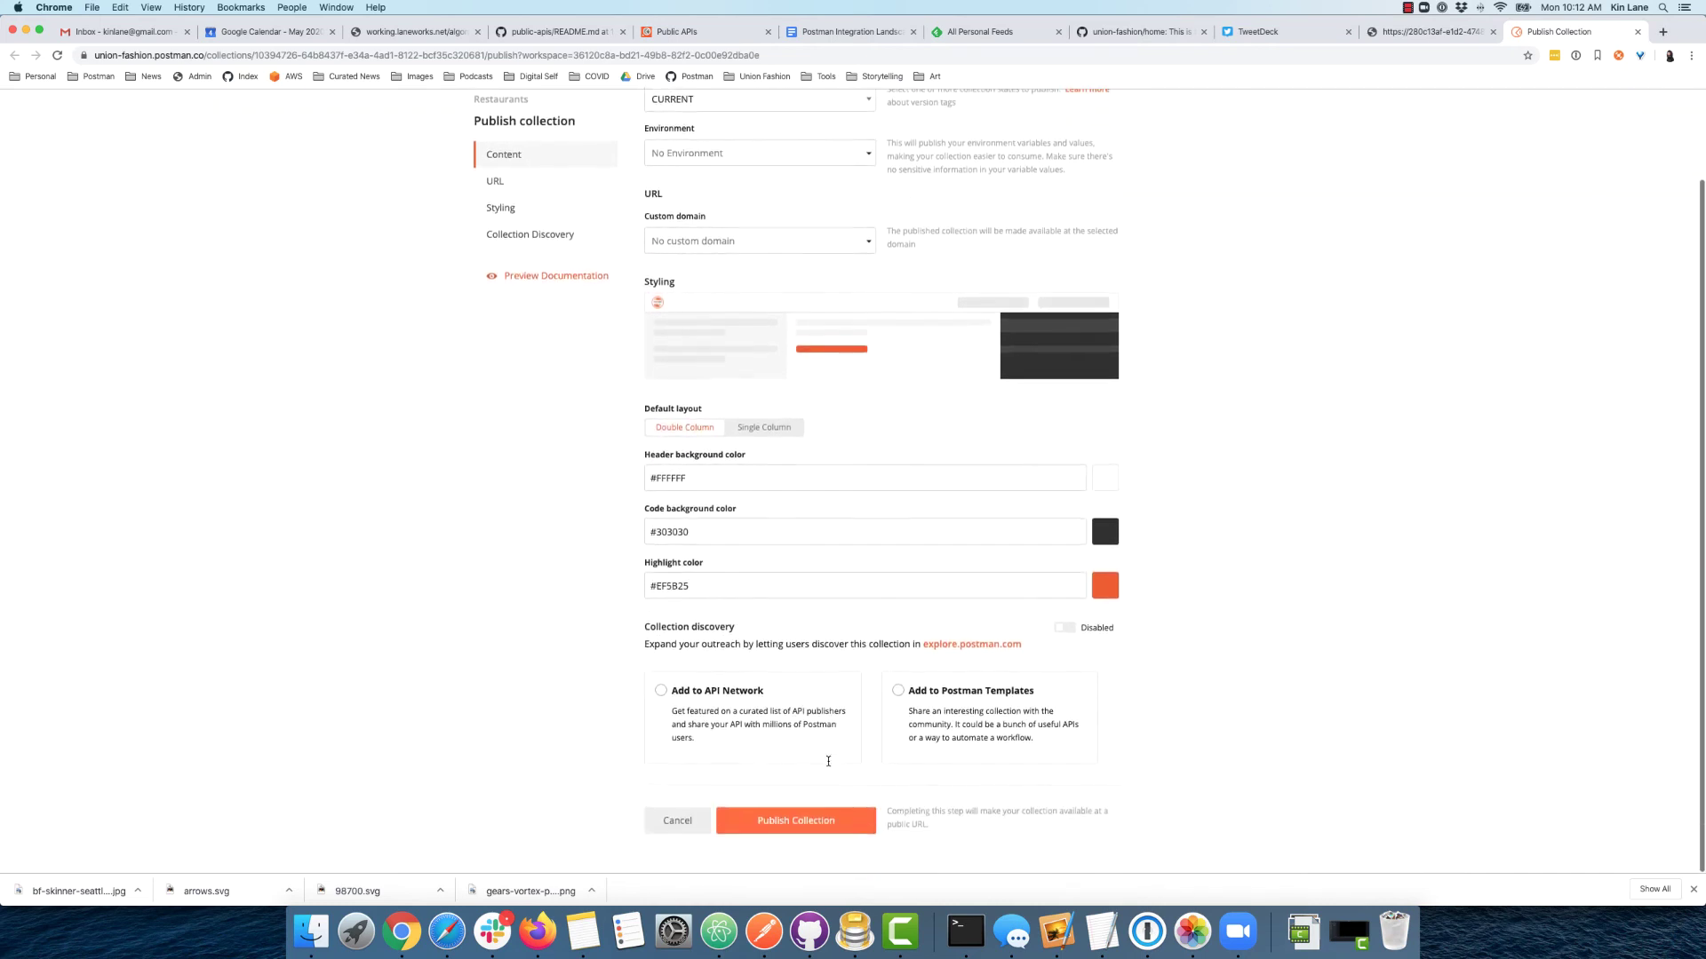
pyautogui.click(803, 834)
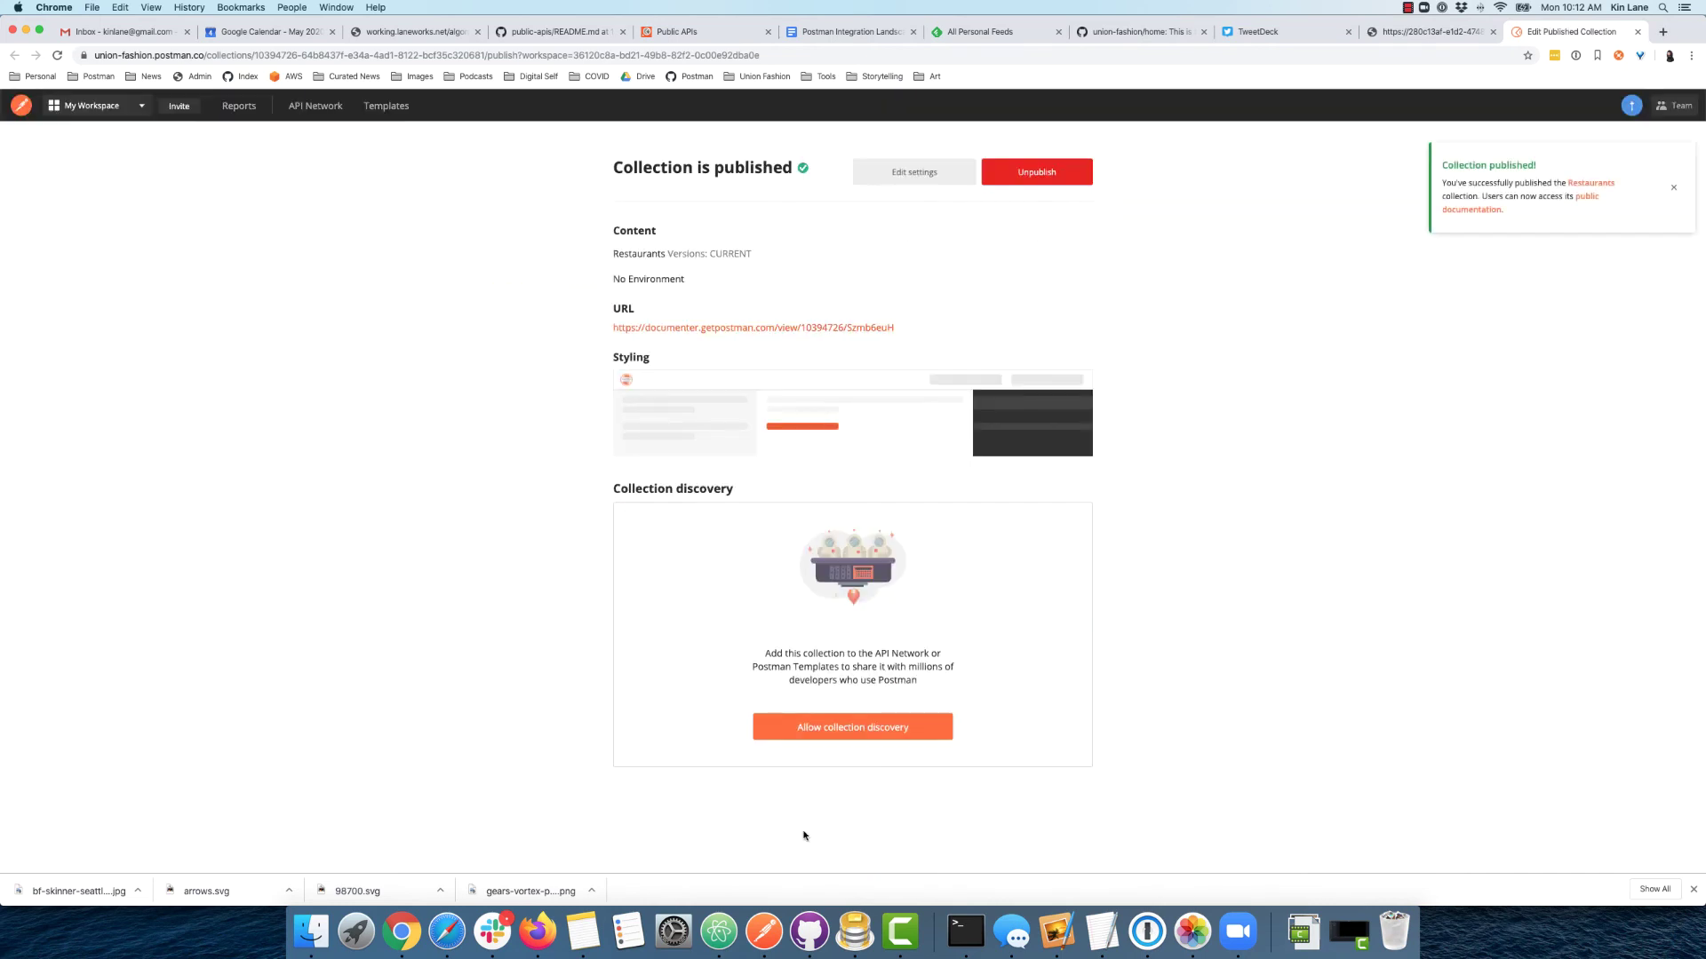
# Open the published Restaurants documentation page from its public link and select the page's address
pyautogui.click(786, 329)
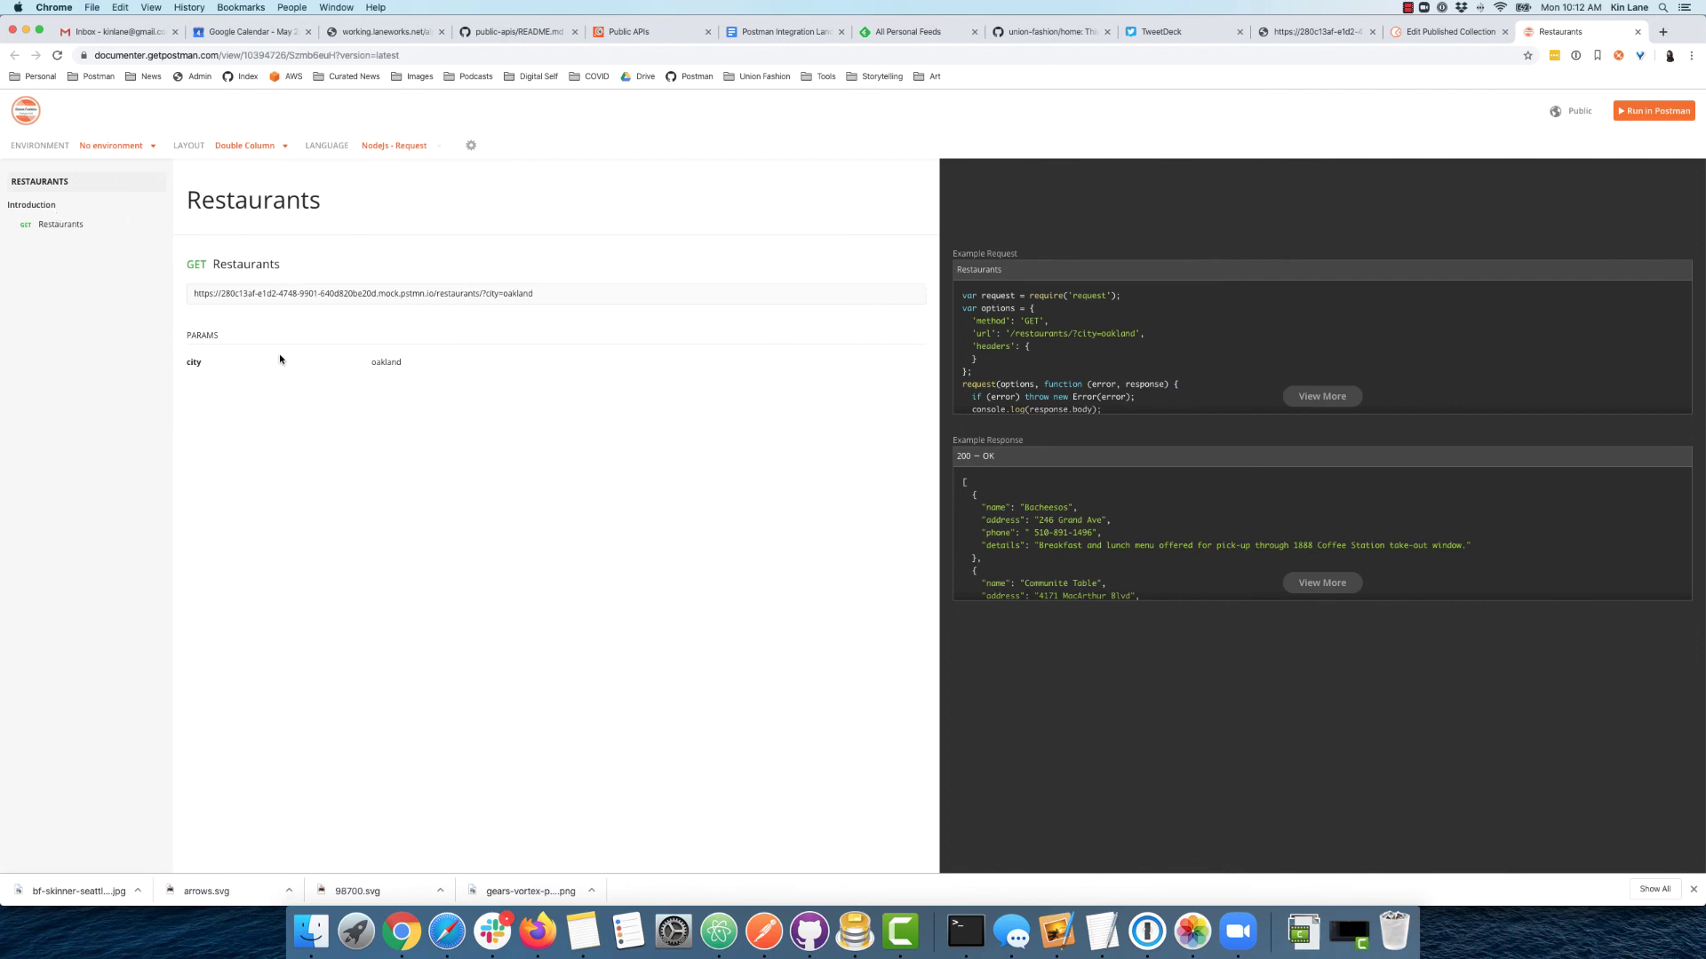
pyautogui.click(848, 55)
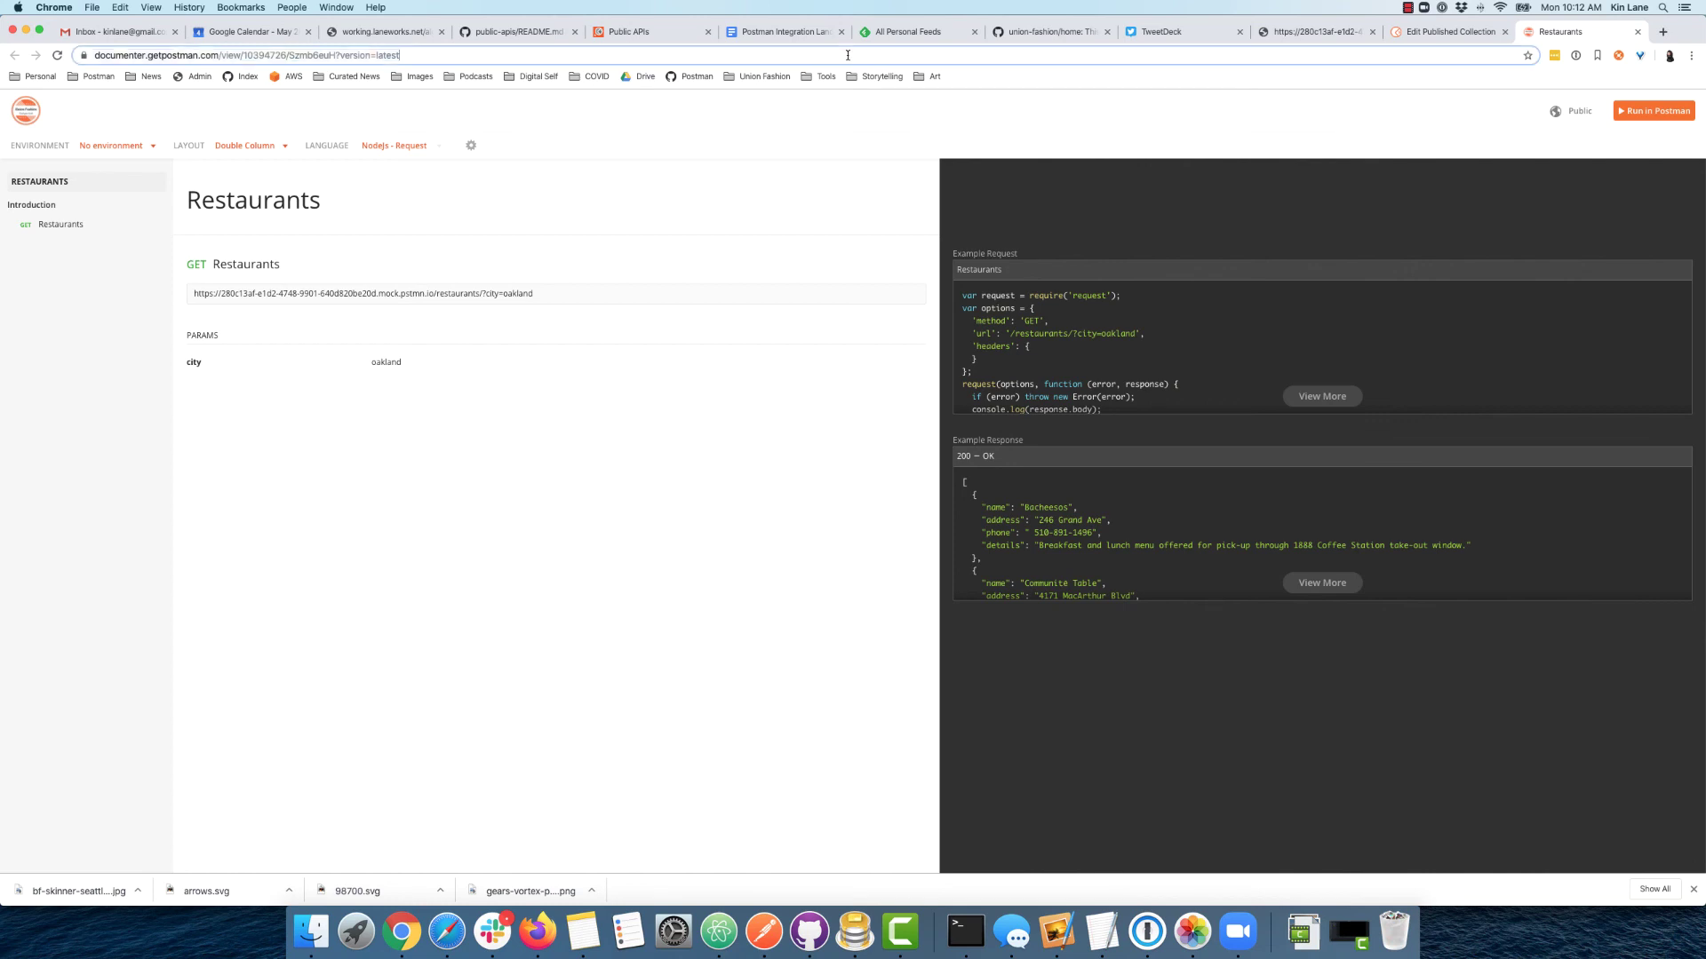
pyautogui.press('super+a')
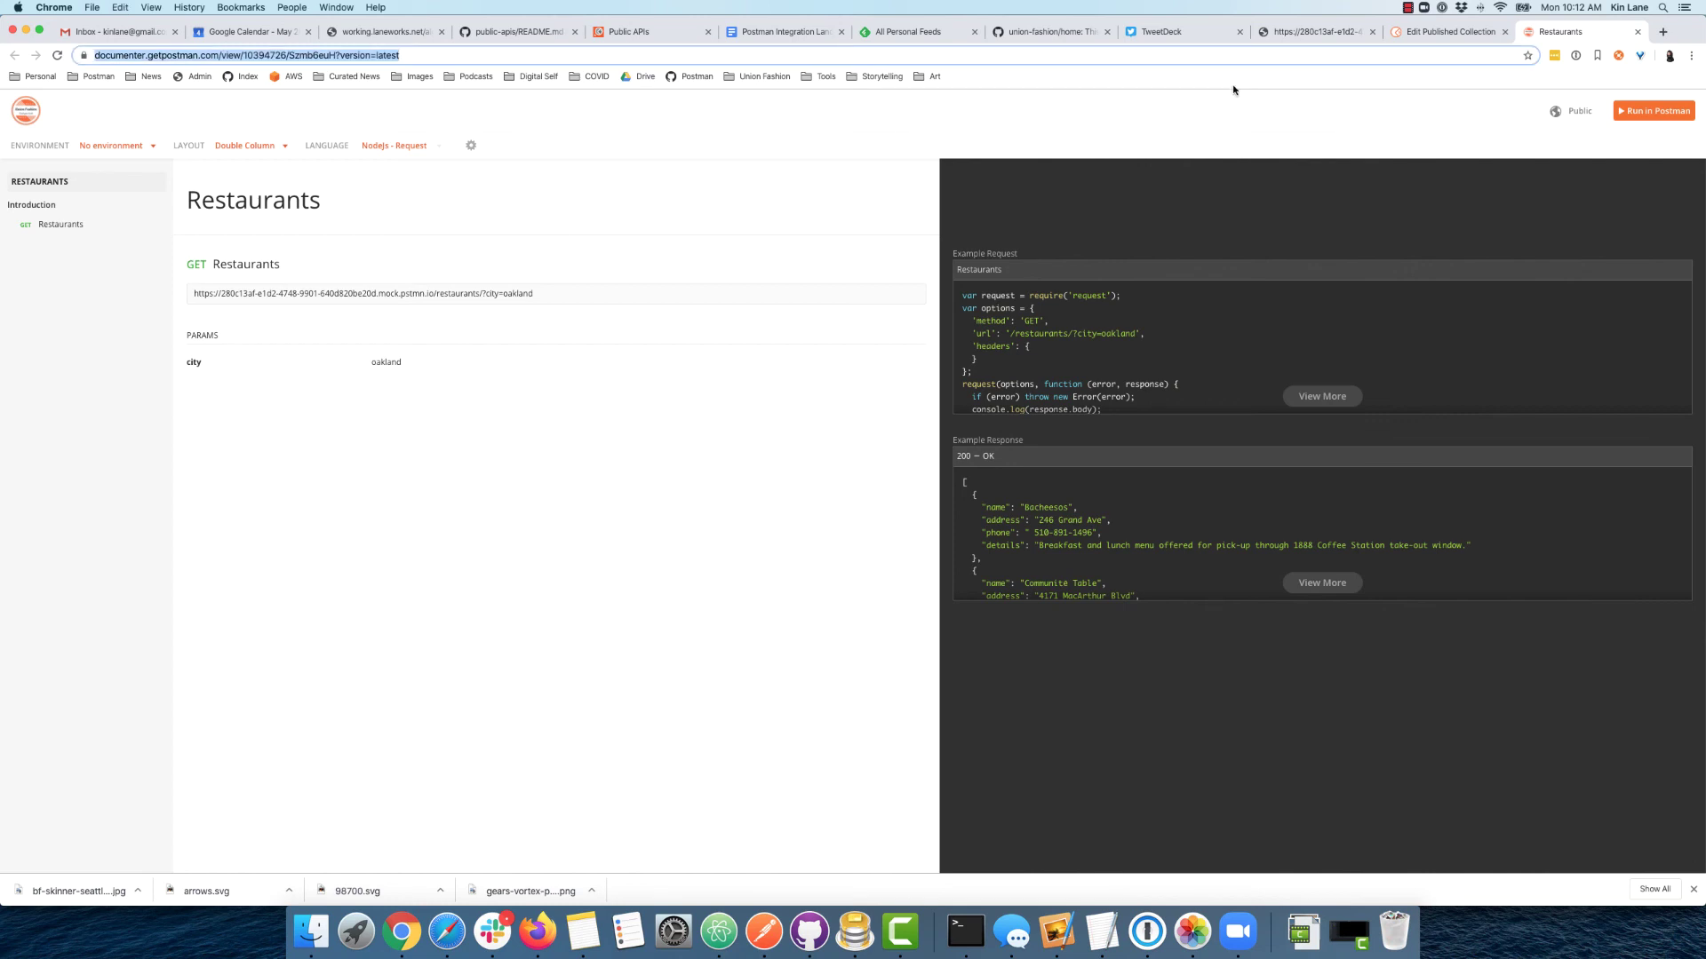
# Review the mock JSON response, the published documentation and its address, and restaurants-oakland.json in Atom, ending on the documentation page
pyautogui.click(1308, 34)
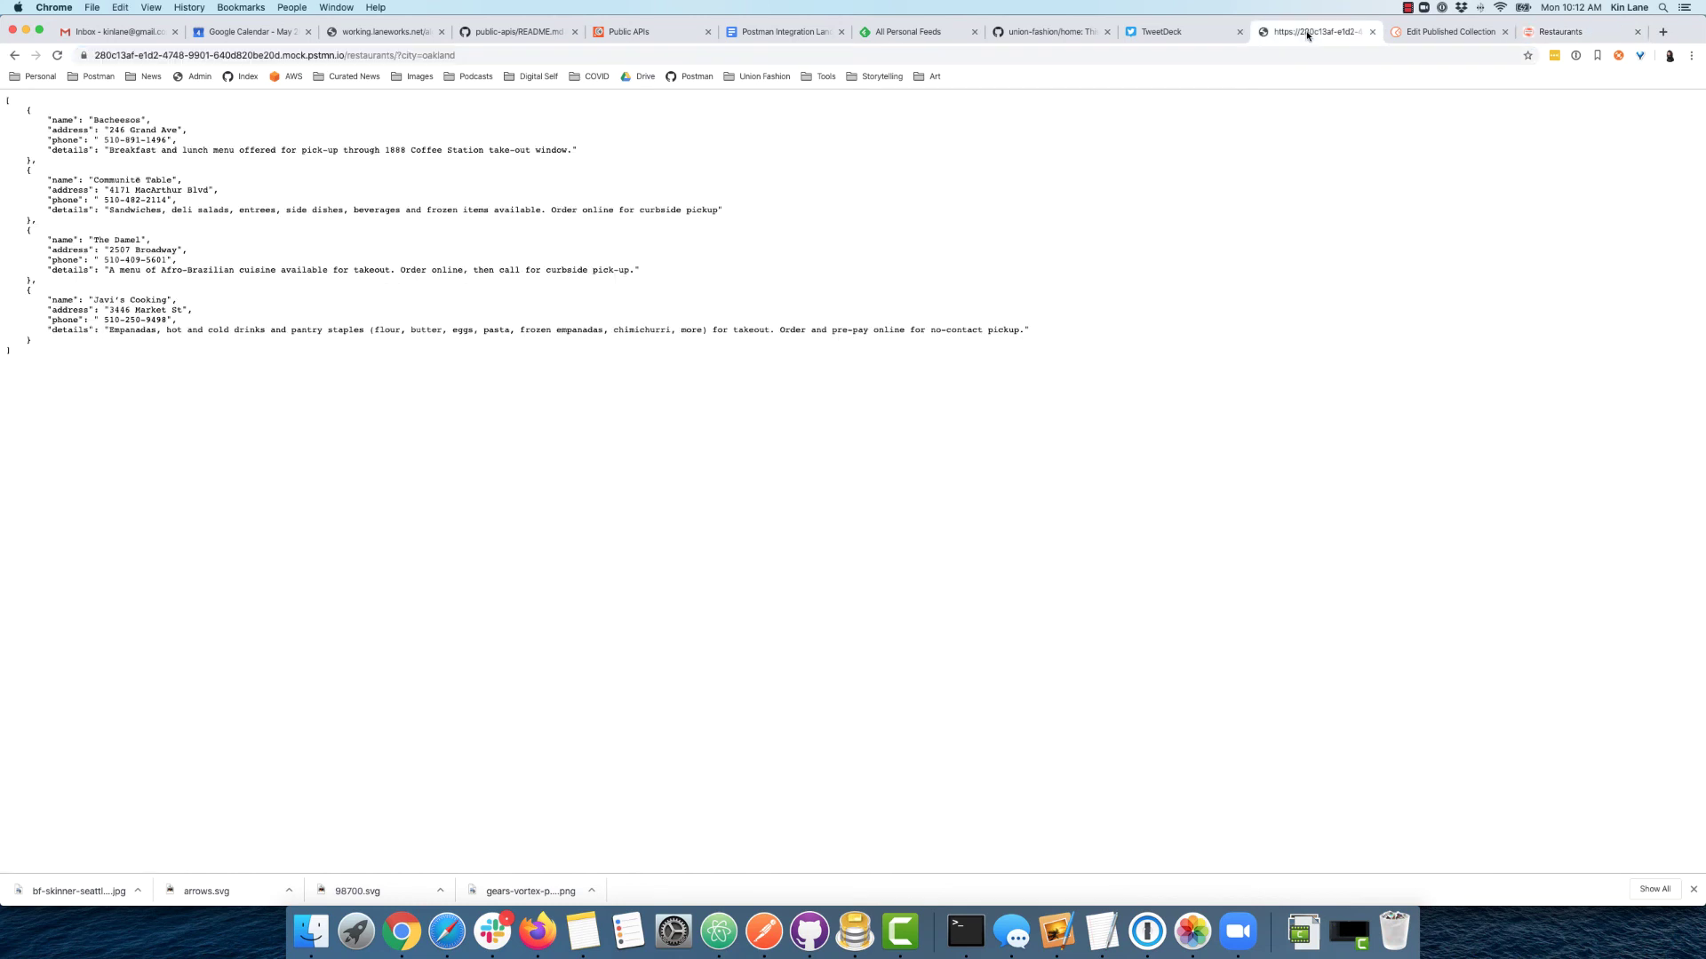
pyautogui.click(1560, 37)
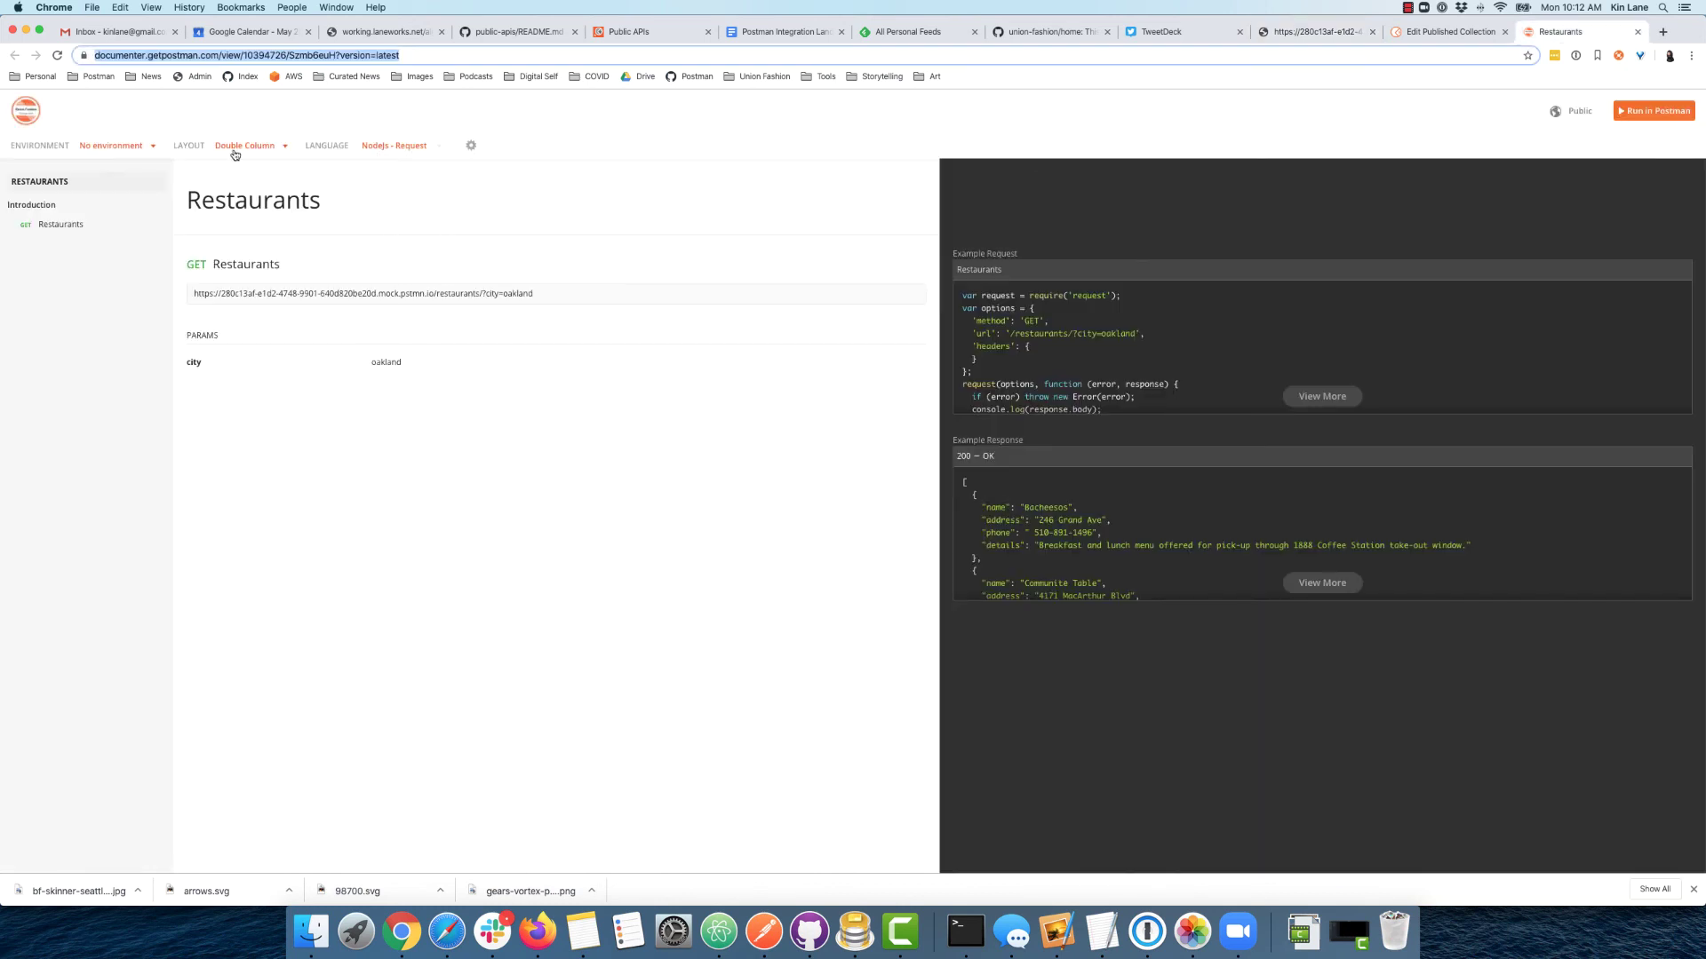
pyautogui.doubleClick(281, 55)
pyautogui.tripleClick(281, 55)
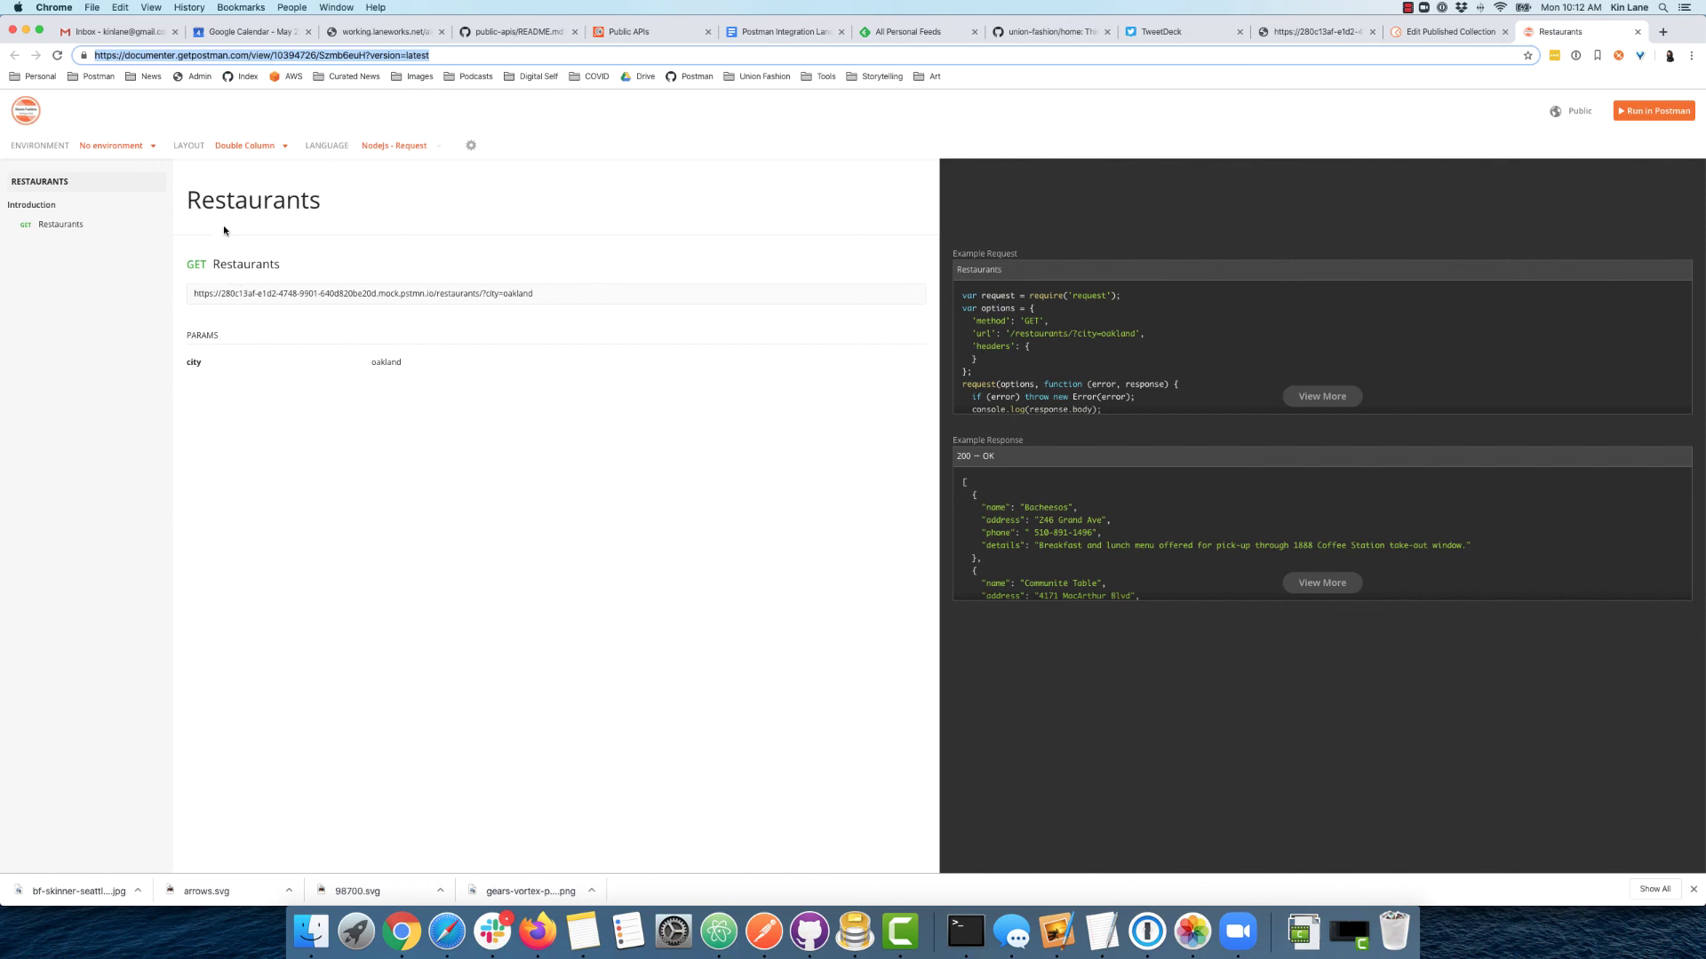
pyautogui.click(373, 151)
pyautogui.click(372, 151)
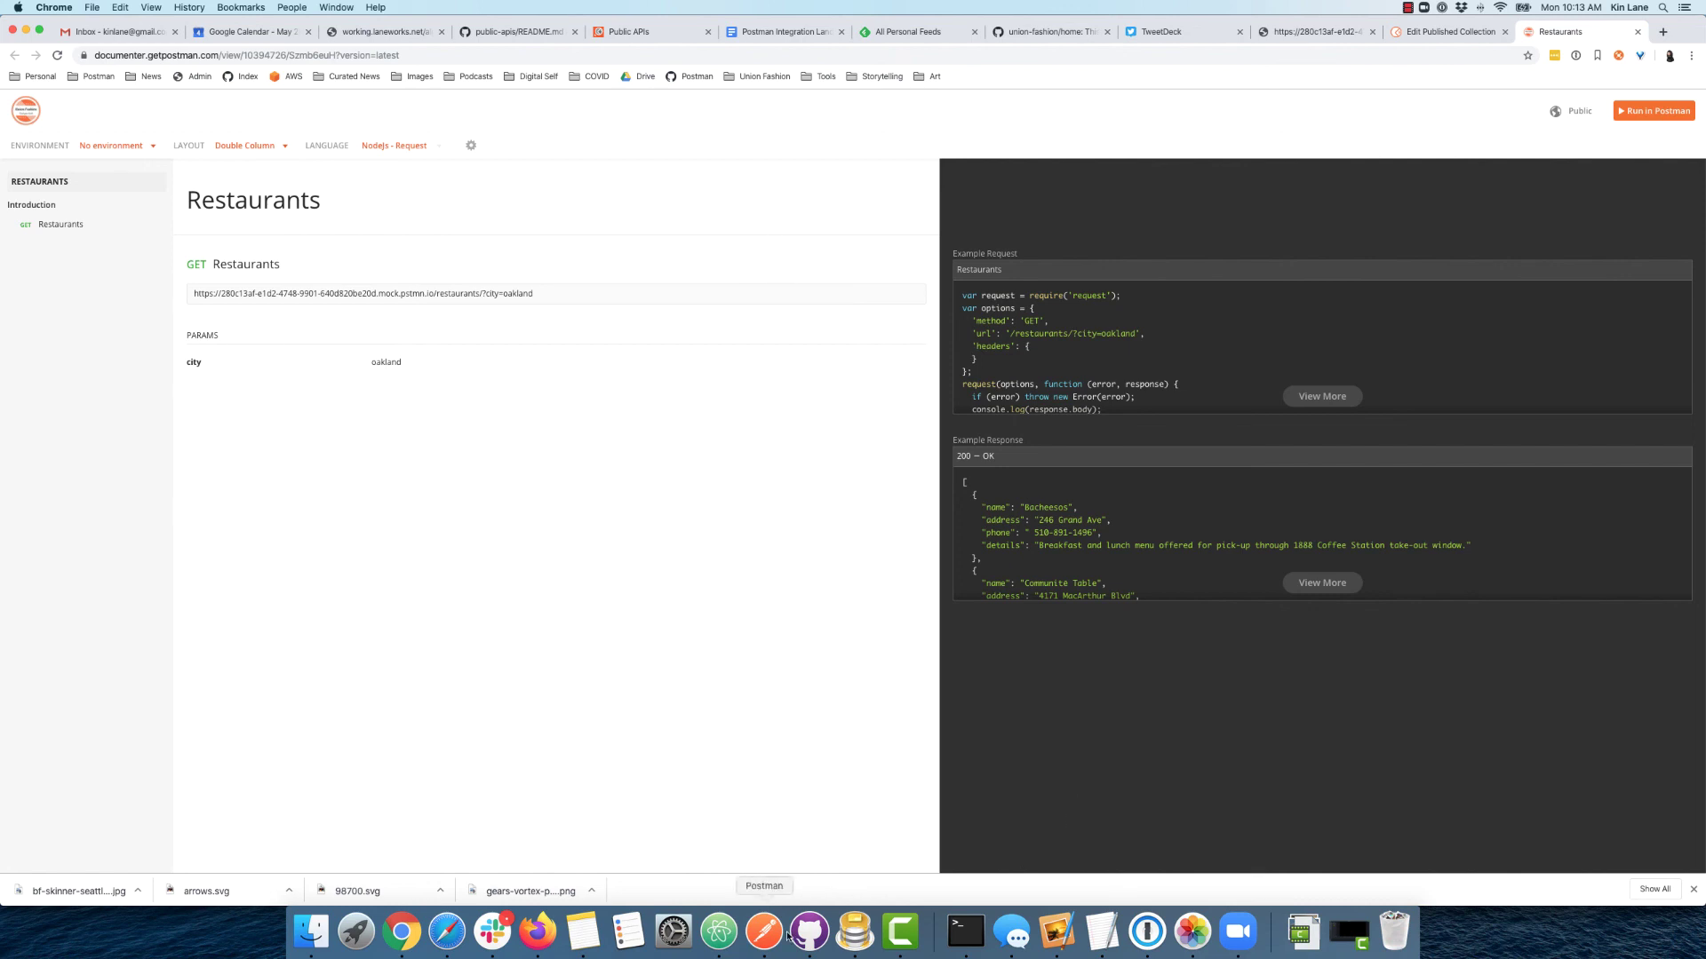
pyautogui.click(720, 932)
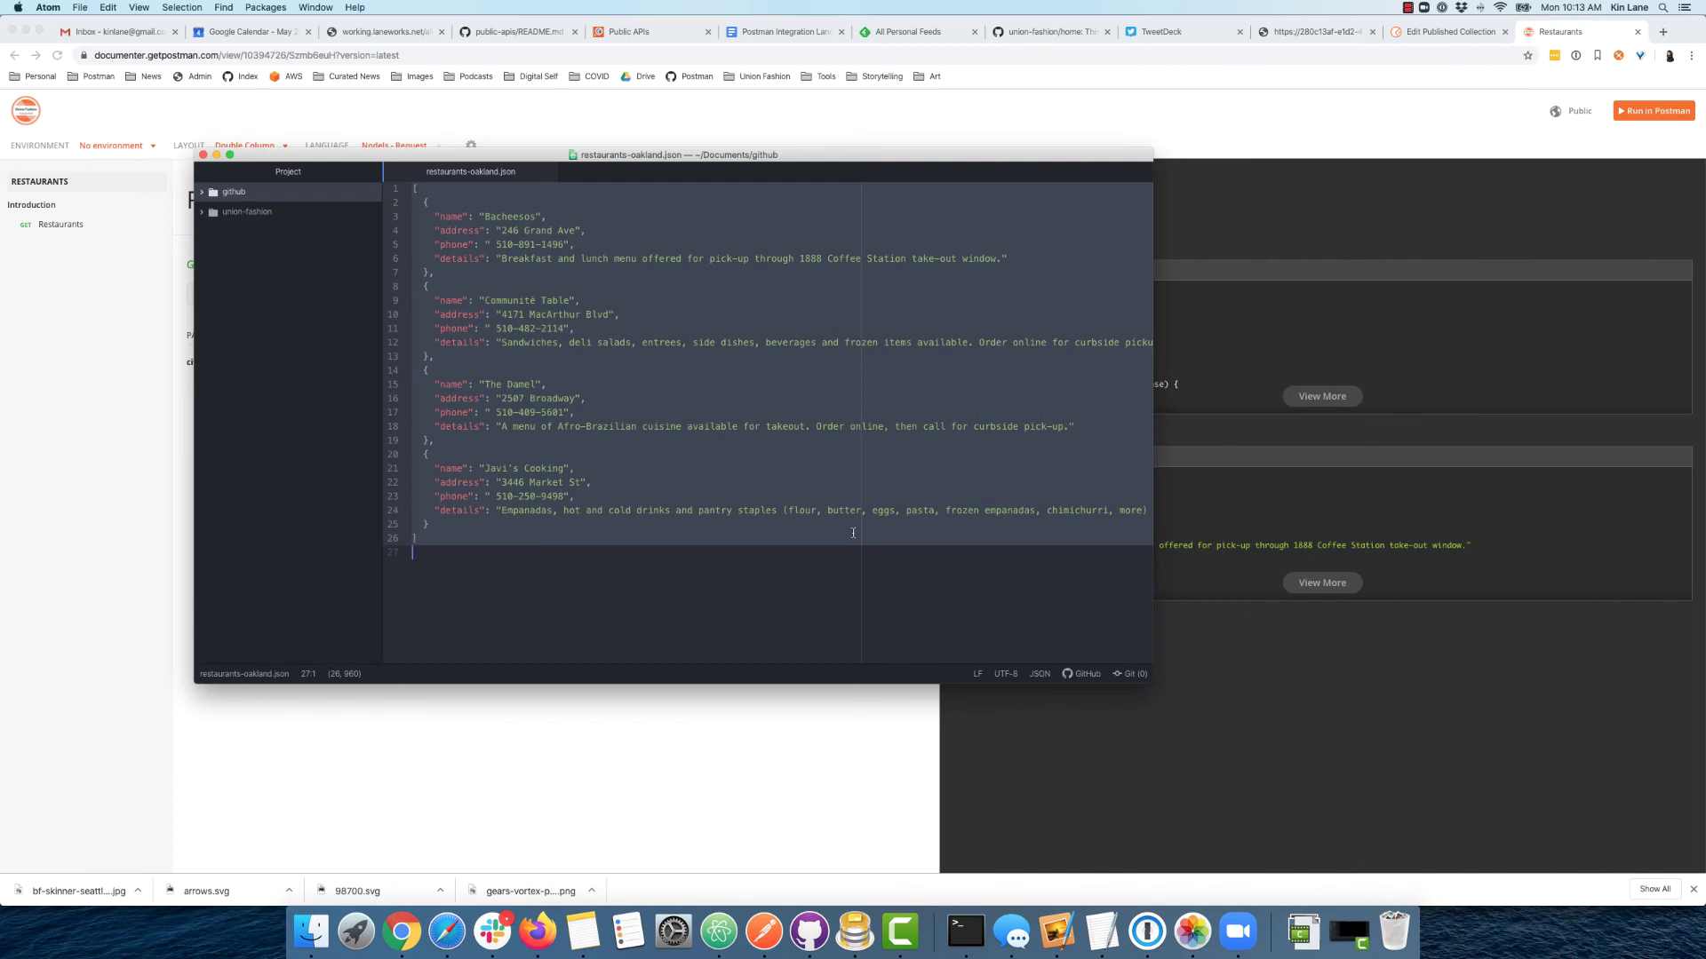
pyautogui.click(266, 738)
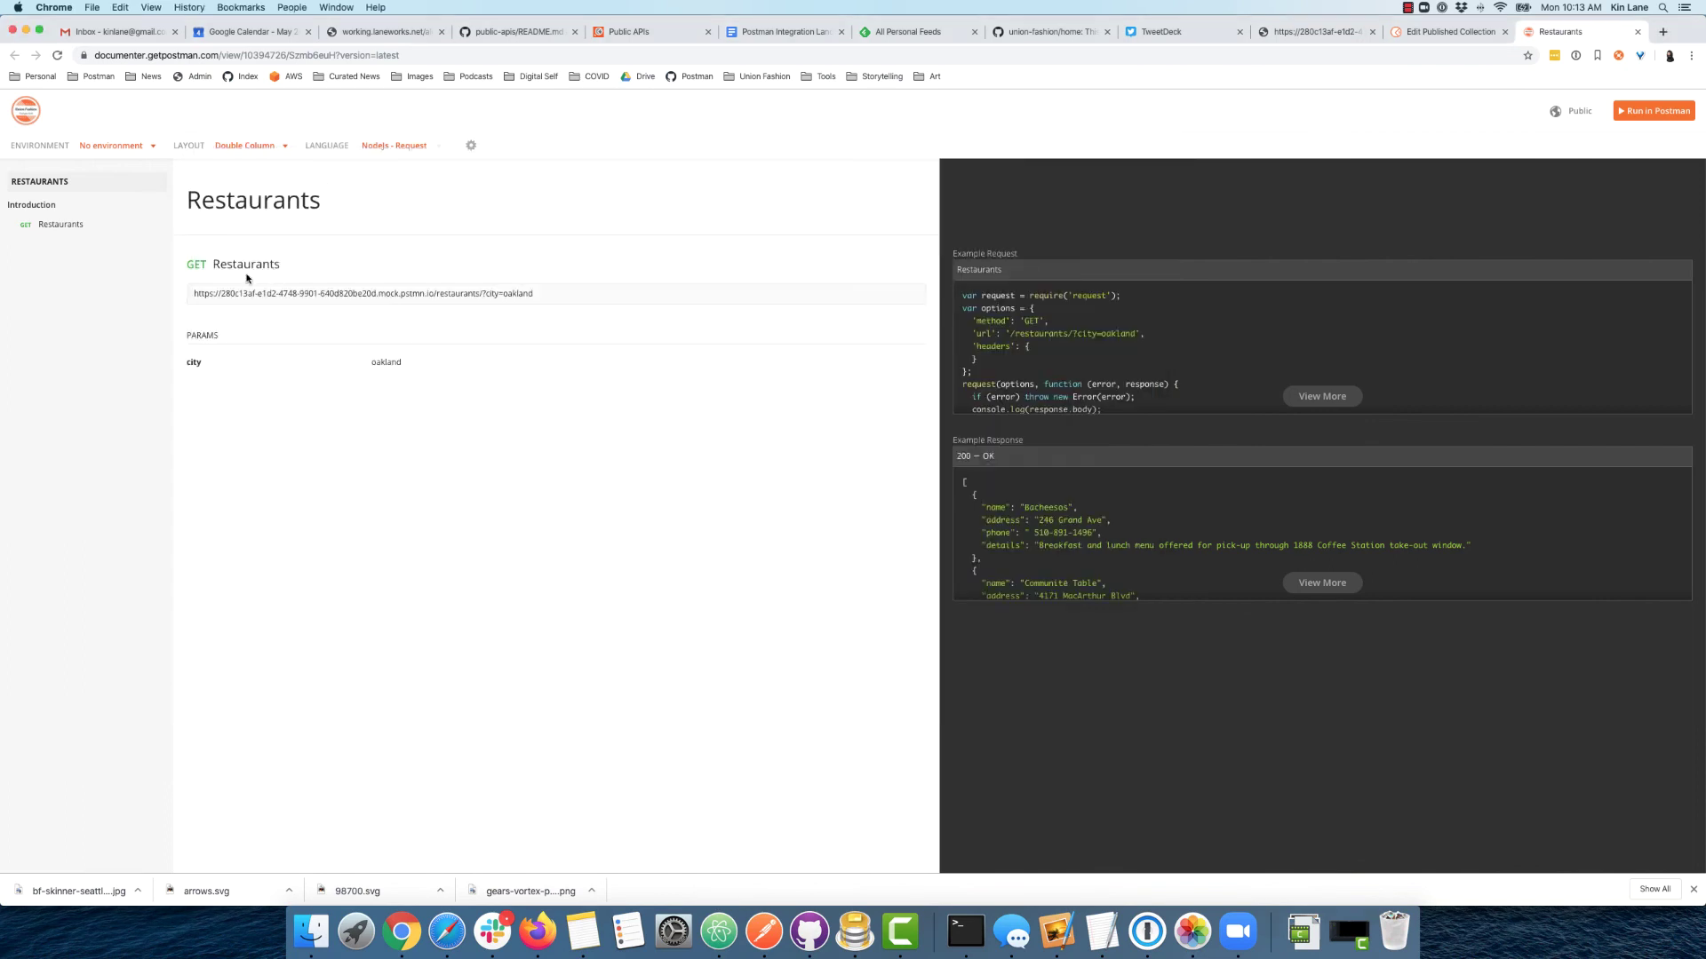